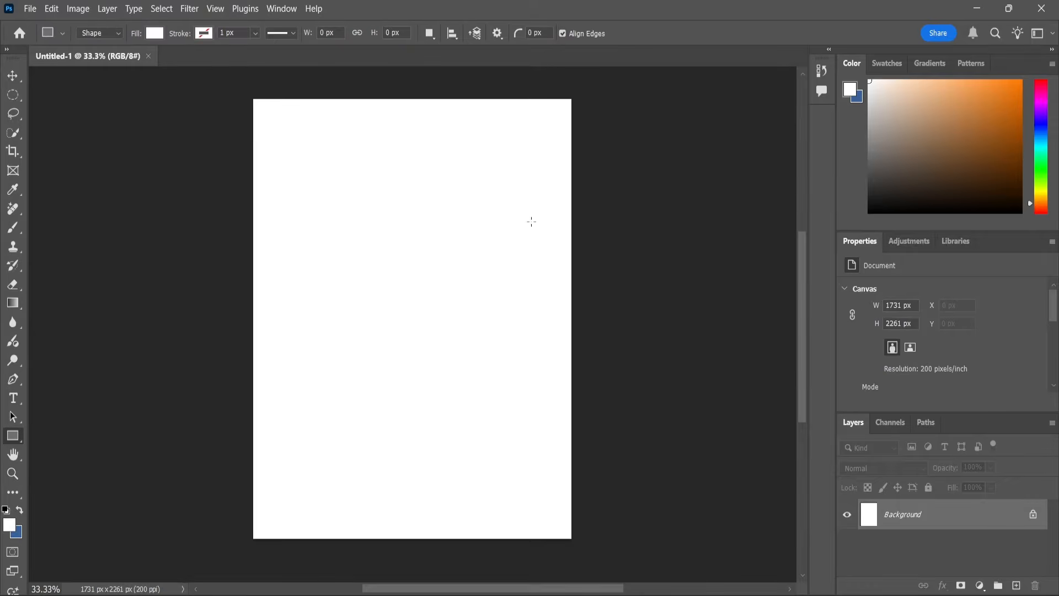
- Draw a rectangle about 843 px by 2436 px over the right part of the canvas and fill it blue
left_click_drag(427, 83, 585, 559)
left_click(889, 392)
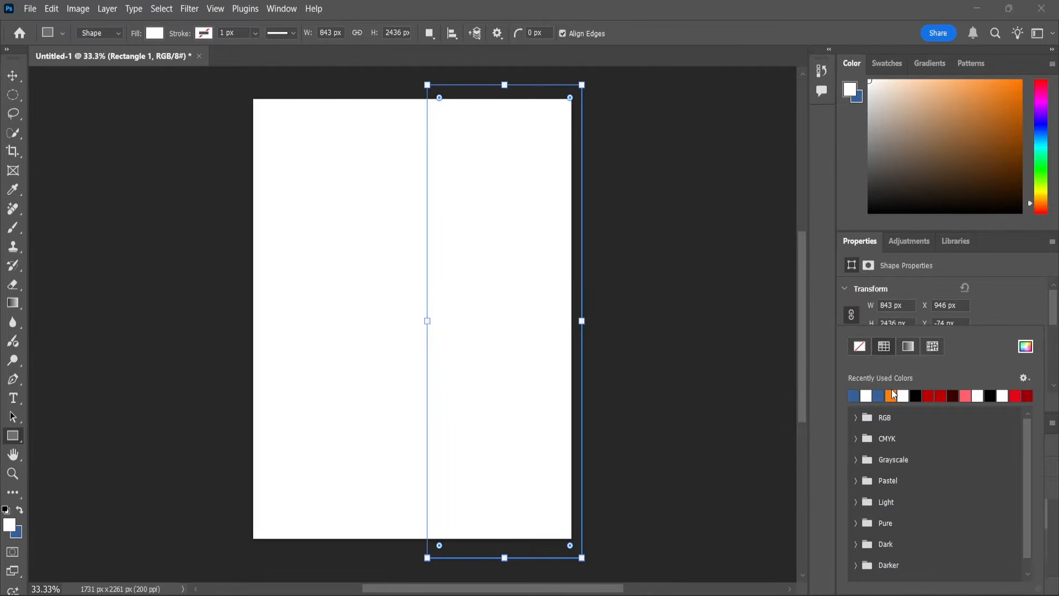
left_click(858, 395)
- Extend the blue rectangle's left edge to the middle of the canvas, making it about 924 px wide
left_click(13, 77)
scroll(426, 321, "up", 2)
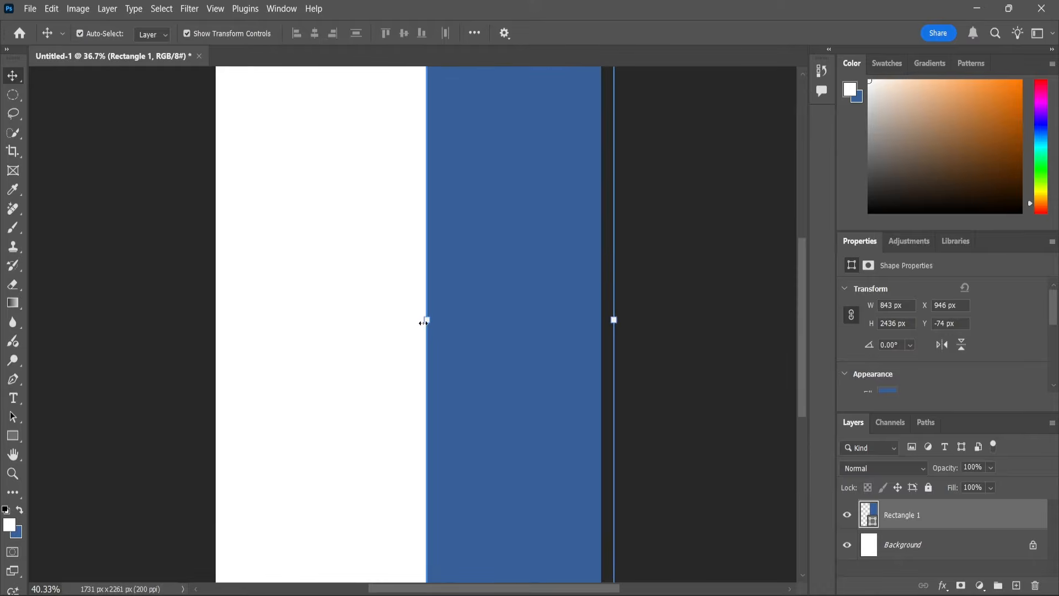
left_click_drag(420, 321, 409, 321)
key("z")
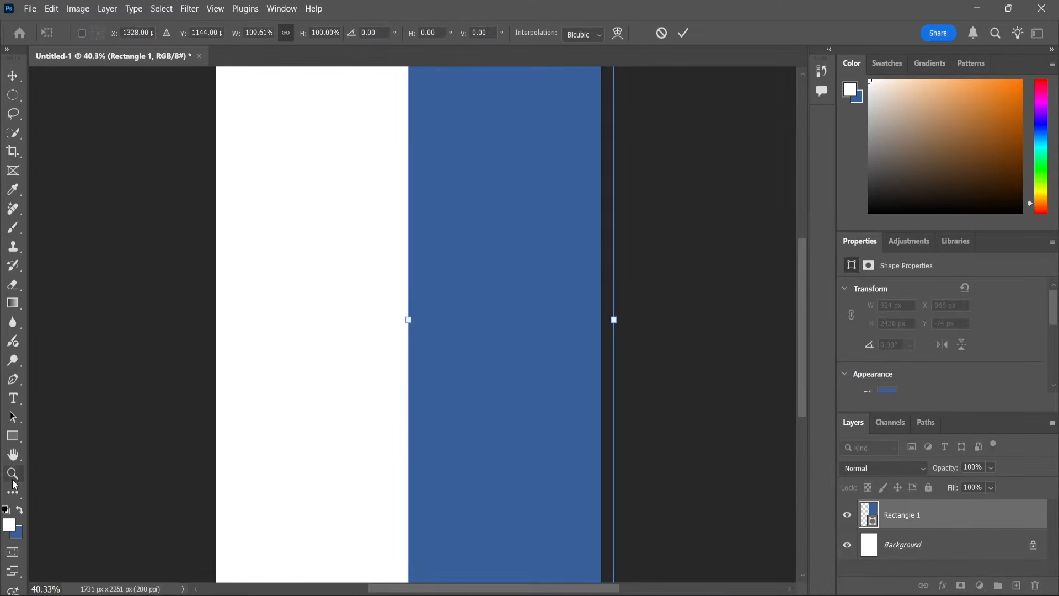
left_click(473, 292, "alt")
left_click_drag(473, 292, 442, 301)
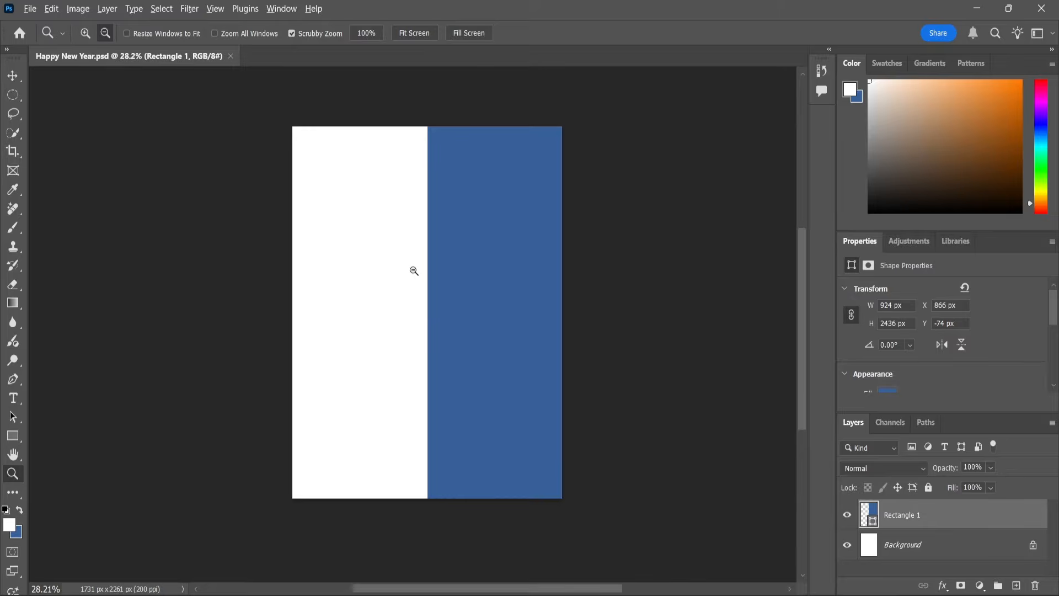
left_click_drag(414, 271, 541, 265)
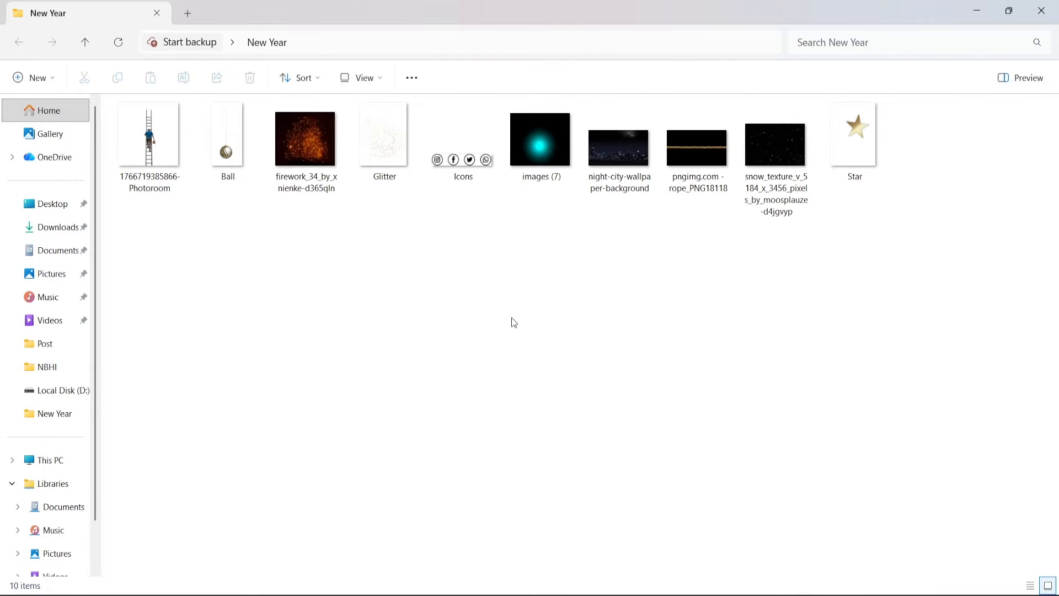
left_click_drag(150, 143, 512, 409)
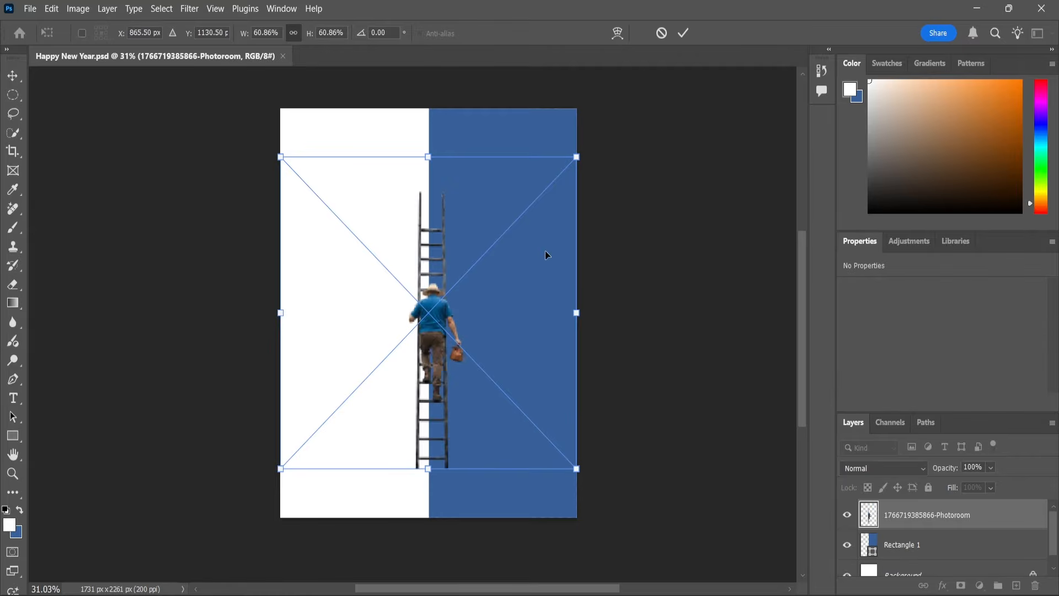
left_click_drag(580, 150, 597, 133)
key("Return")
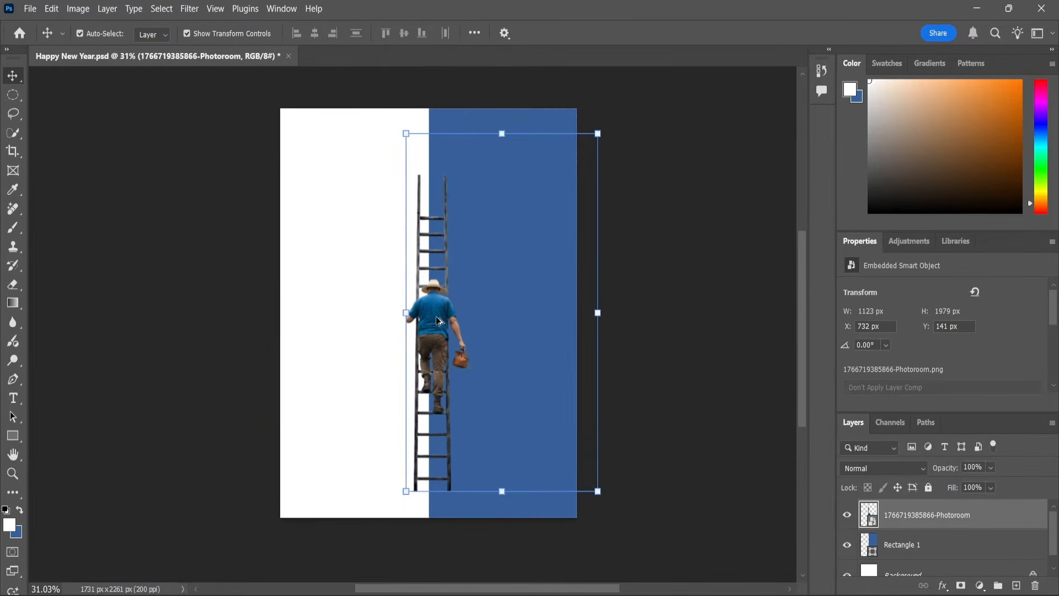
- Move the man on the ladder down onto the blue half, to about X 914 px and Y 641 px
scroll(430, 321, "up", 1)
scroll(429, 323, "up", 3)
scroll(430, 325, "down", 3)
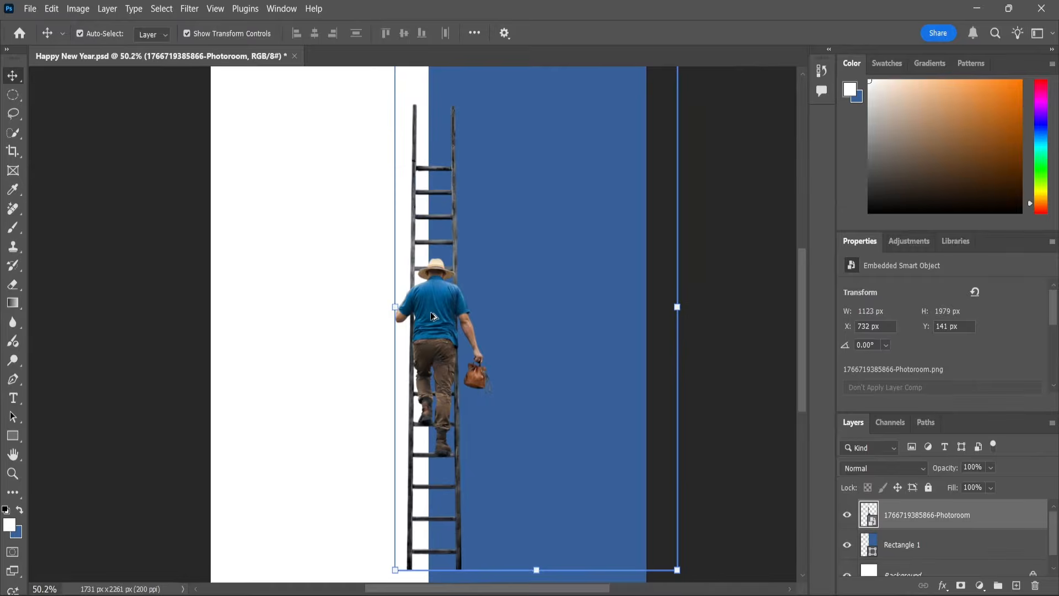
left_click_drag(429, 323, 468, 433)
- Apply Levels with input values 10, 0.92 and 250 to the ladder image and nudge it slightly down and right
left_click(78, 9)
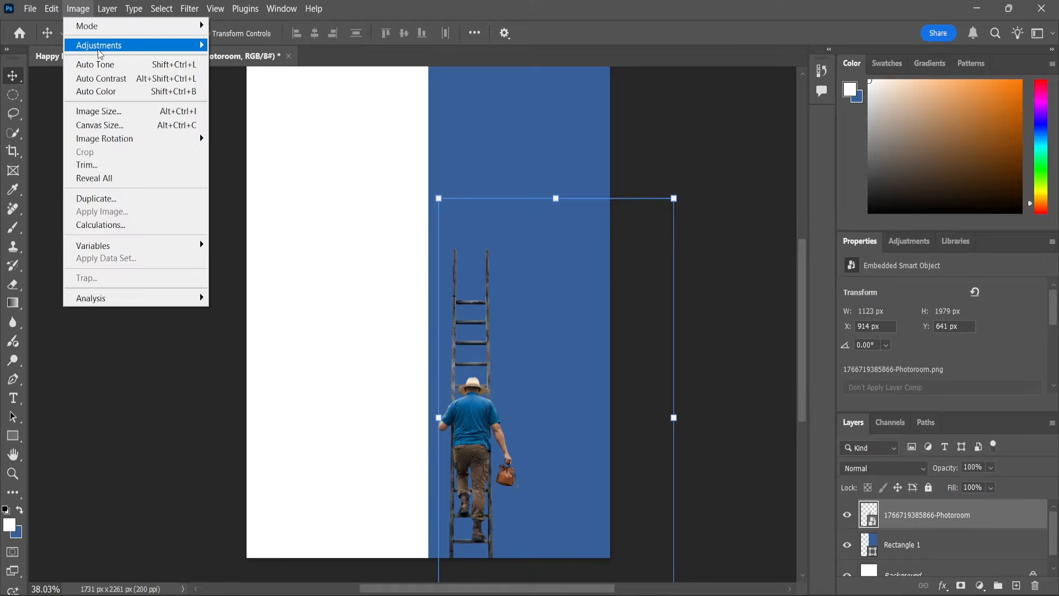
mouse_move(97, 43)
left_click(268, 68)
key("ctrl+l")
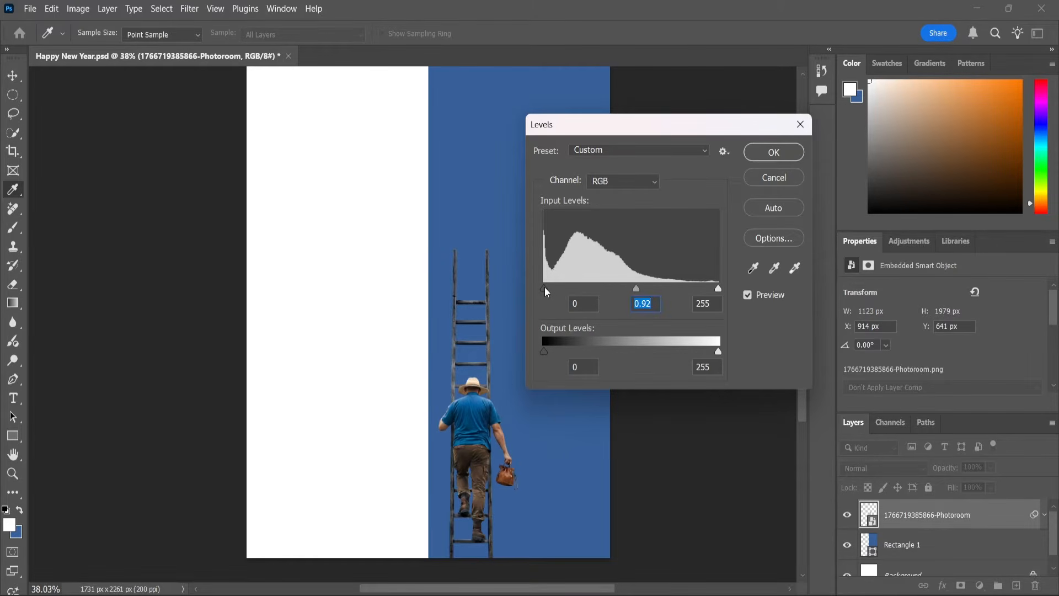
left_click(718, 288)
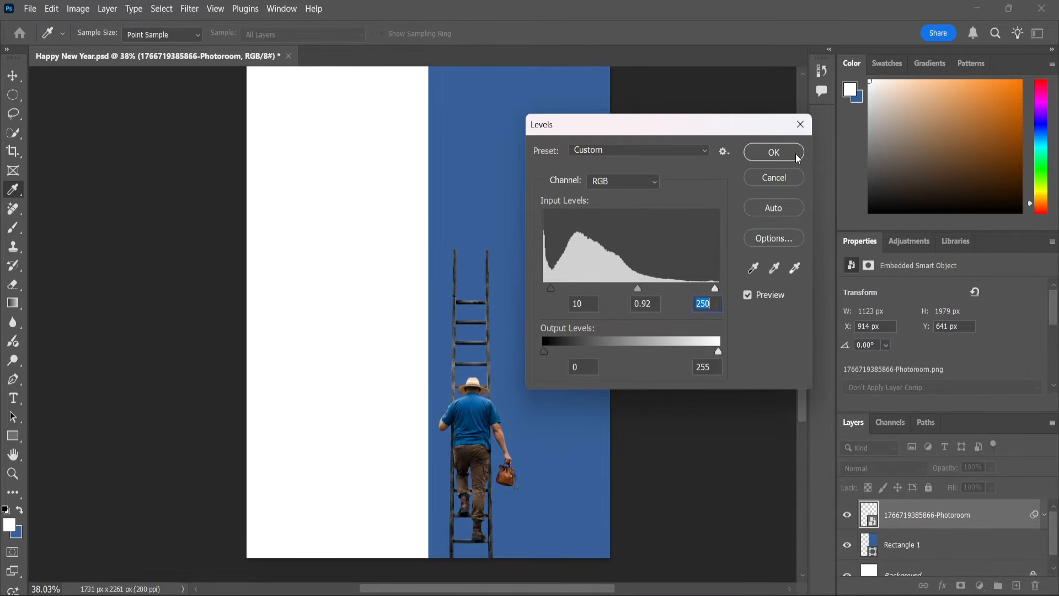
left_click(784, 154)
left_click_drag(479, 432, 482, 435)
- Add a layer mask to the ladder image and paint black inside a rectangular selection to hide the ladder's upper part
left_click(960, 586)
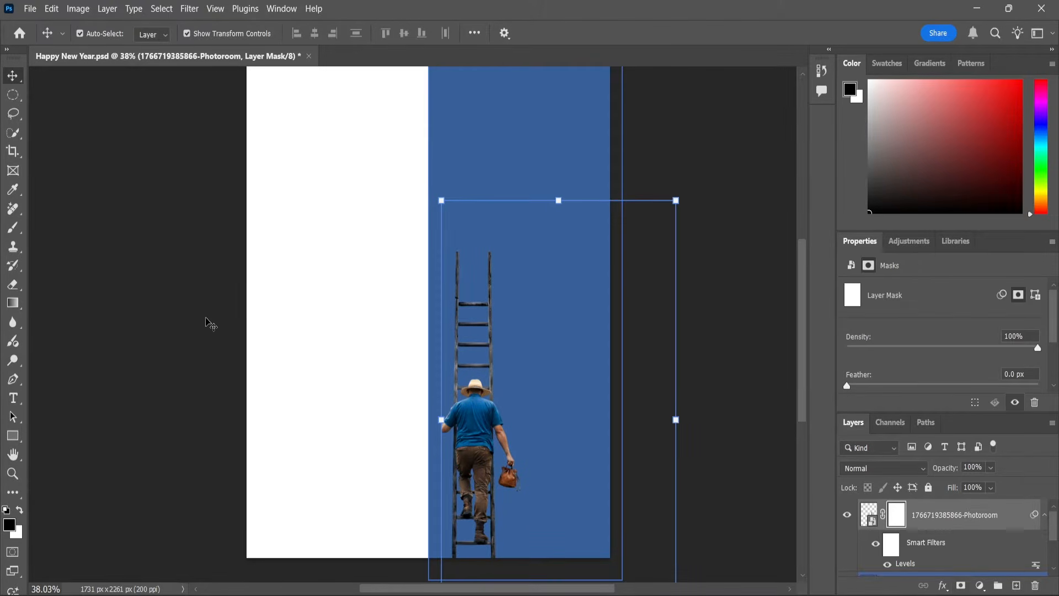
left_click(13, 94)
left_click_drag(393, 240, 521, 330)
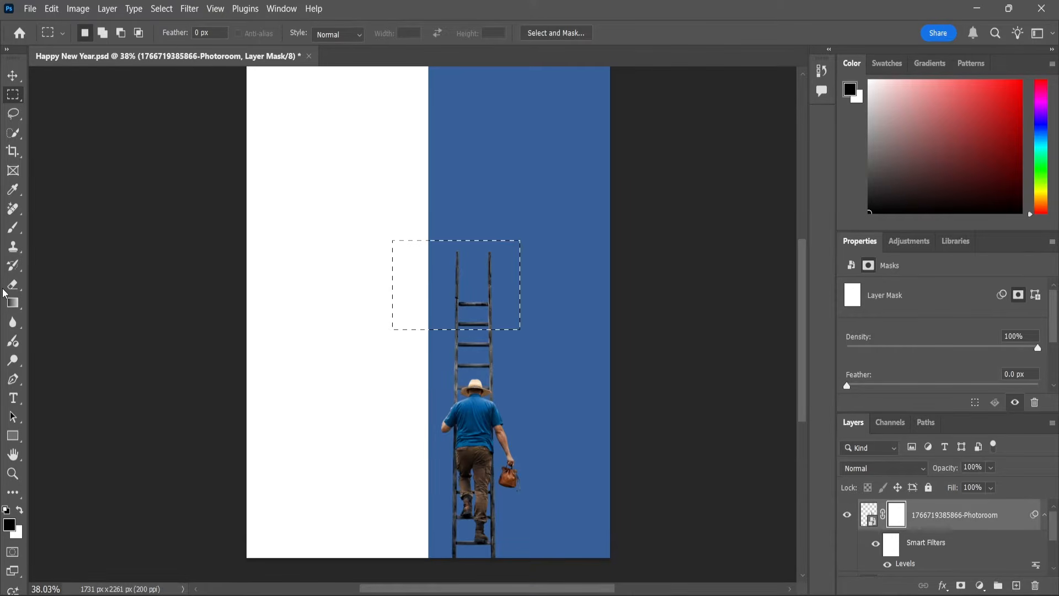
left_click(12, 232)
left_click_drag(462, 260, 450, 272)
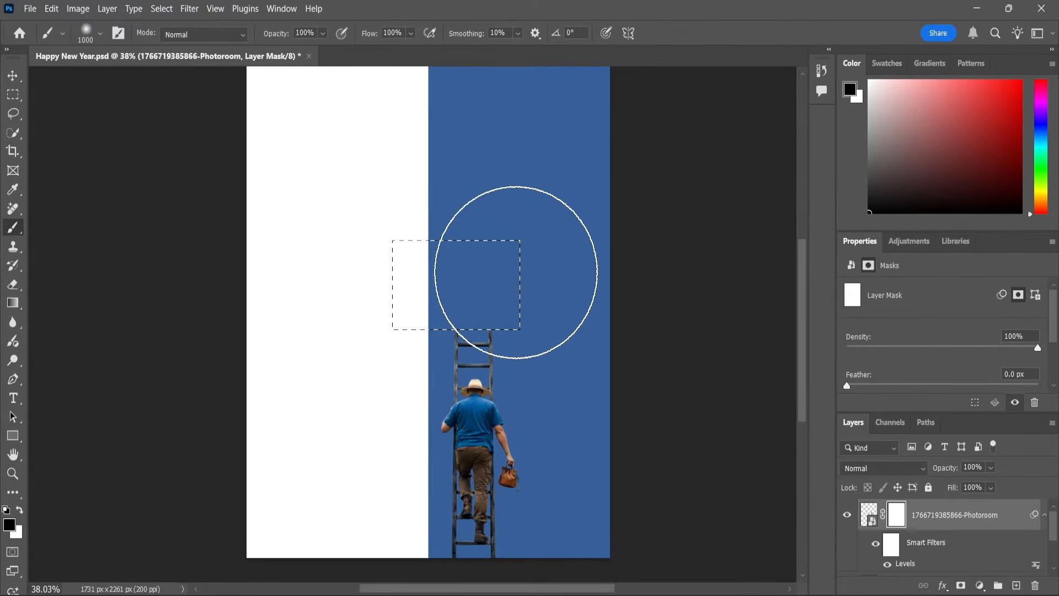
key("ctrl+d")
scroll(406, 160, "down", 1)
scroll(483, 381, "up", 3)
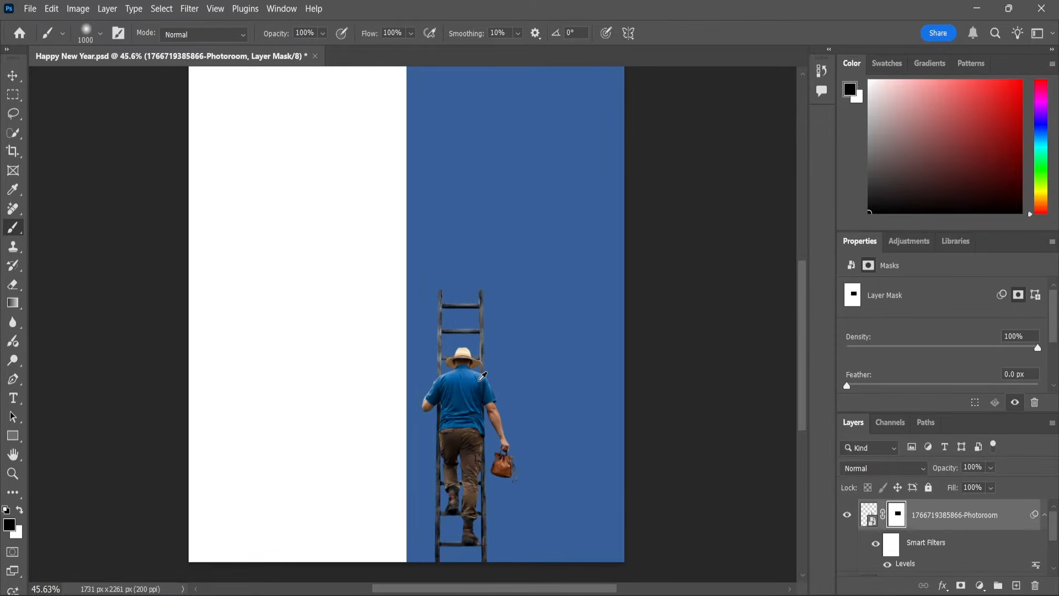
- Draw a horizontal bar about 727 px by 141 px on the upper white half of the canvas
scroll(392, 353, "down", 2)
scroll(331, 344, "down", 1)
left_click(13, 436)
scroll(310, 270, "up", 3)
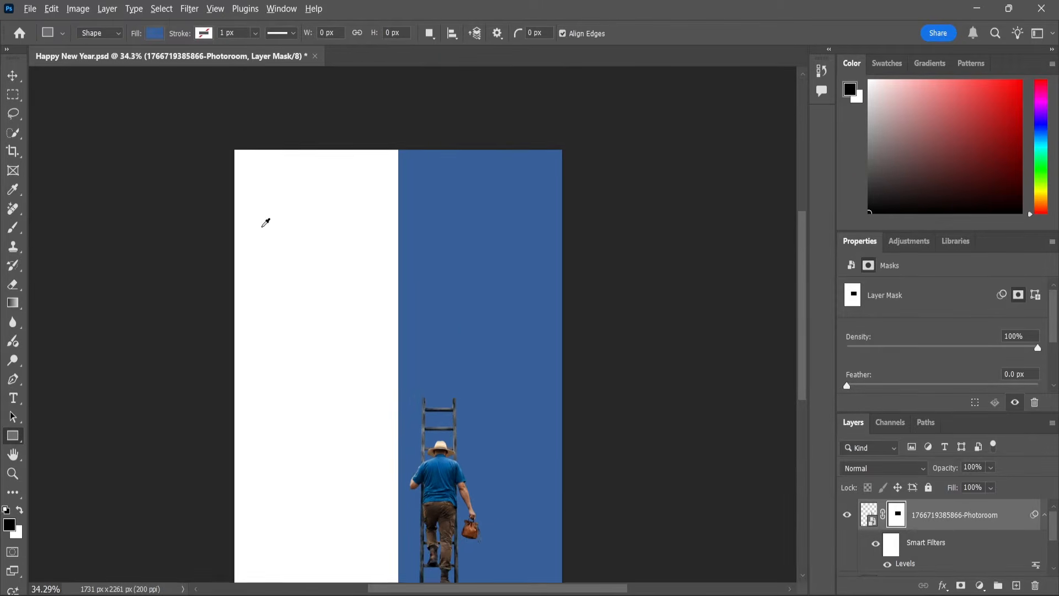
scroll(255, 254, "up", 3)
left_click_drag(248, 231, 431, 268)
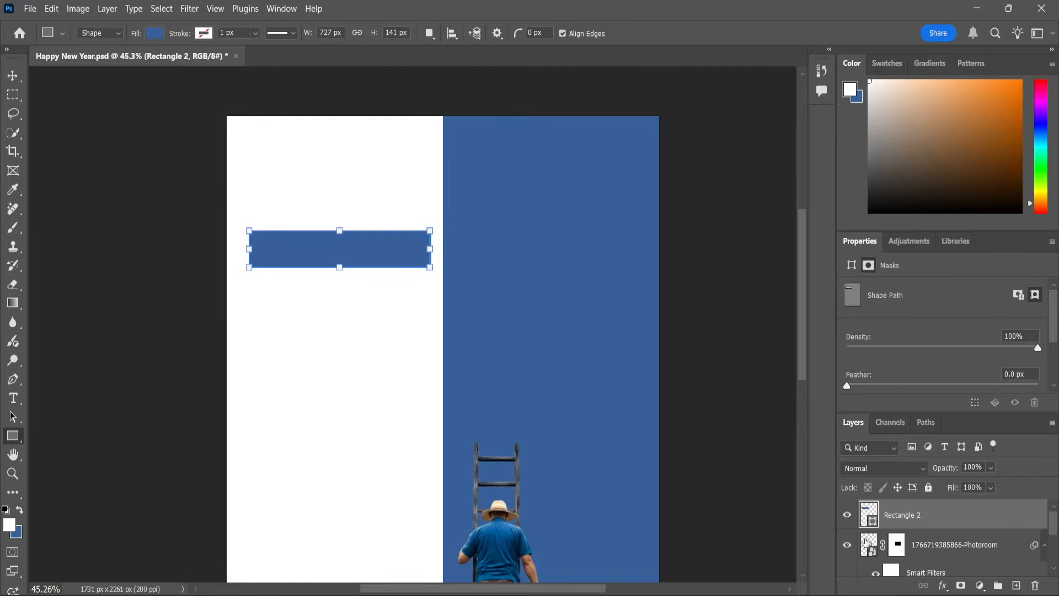
- Change the fill of the new horizontal bar to white
left_click(867, 544)
left_click(870, 519)
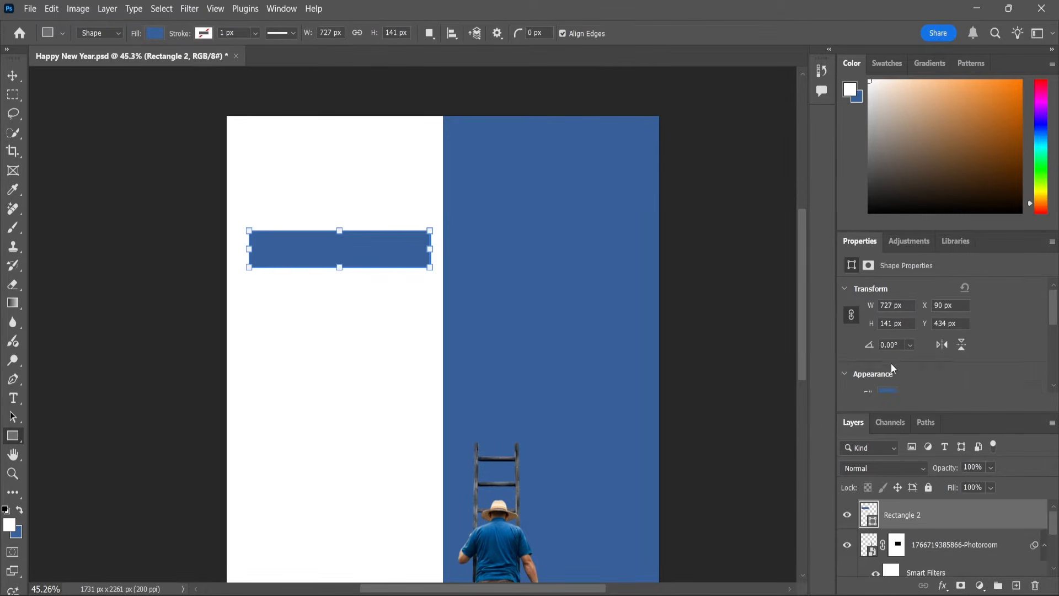
left_click(888, 392)
left_click(871, 395)
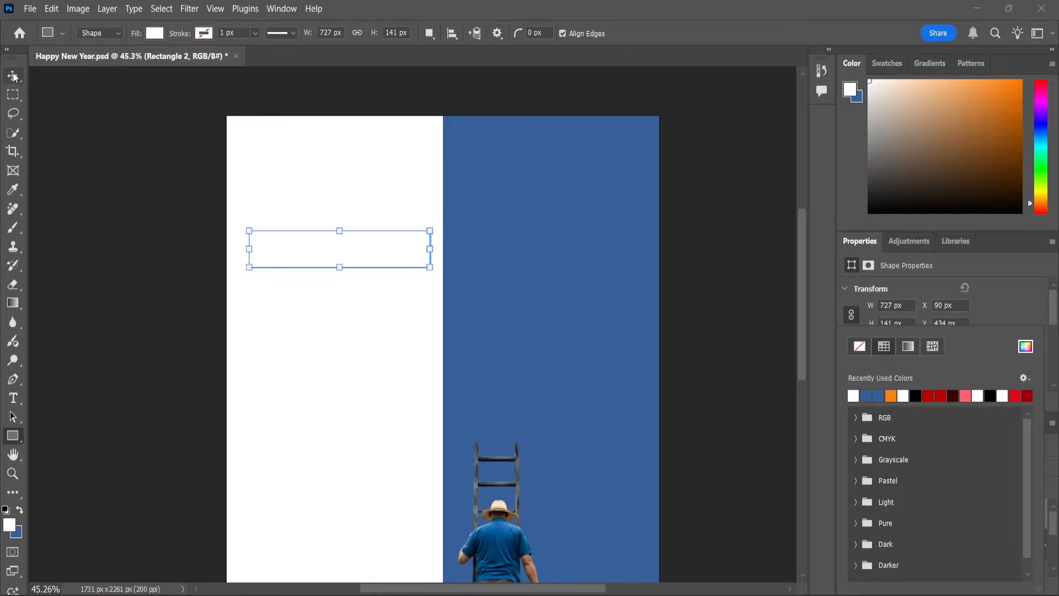
- Add a drop shadow with a size of 46 px to the white bar
key("v")
left_click(952, 586)
left_click(953, 582)
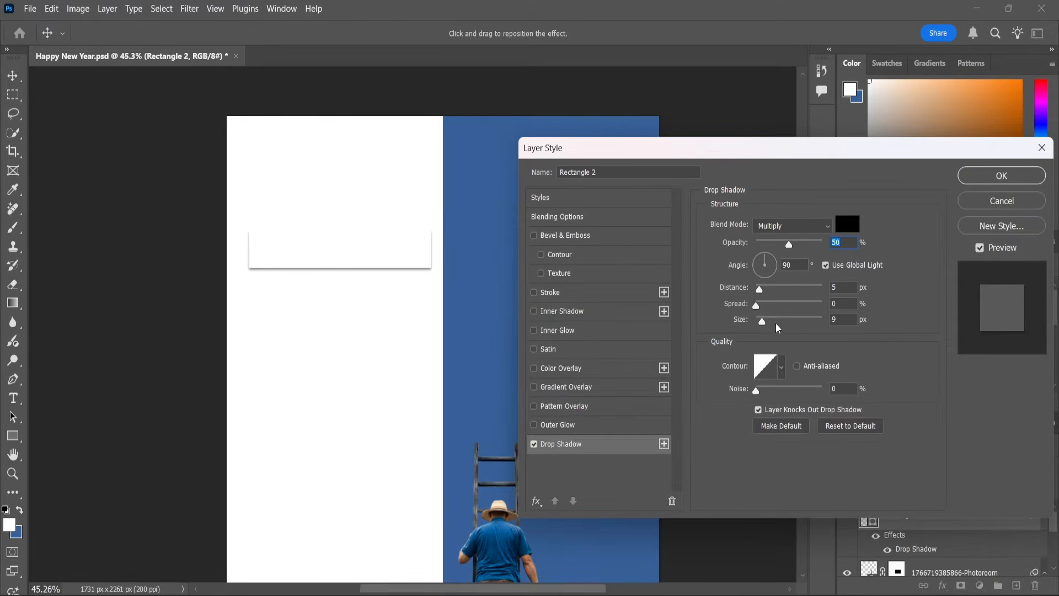
left_click_drag(766, 330, 771, 331)
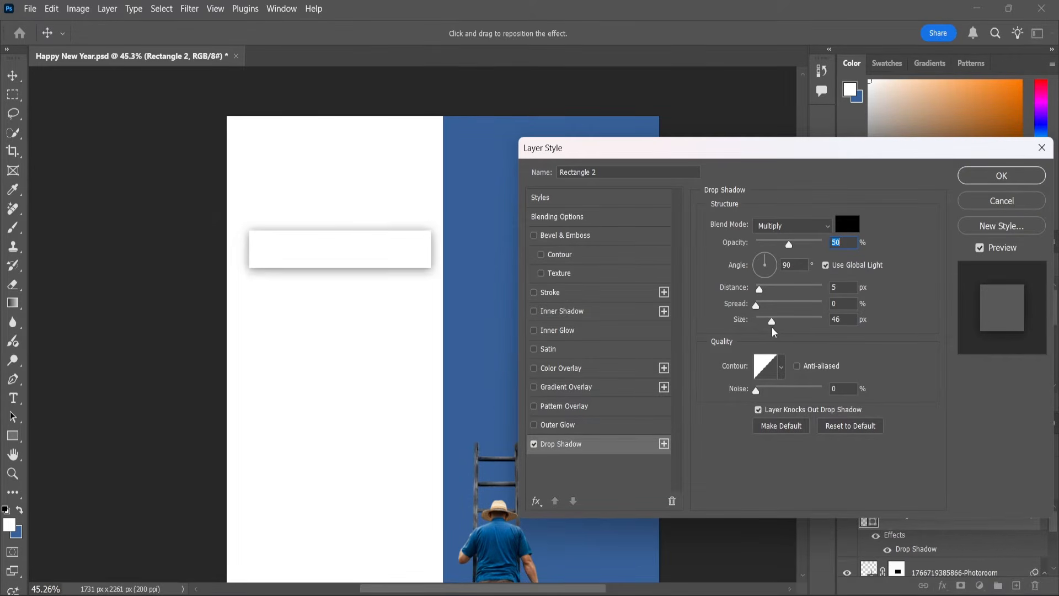
left_click(974, 176)
- Shift the white bar right to X 120 px and duplicate its layer
scroll(390, 245, "up", 4)
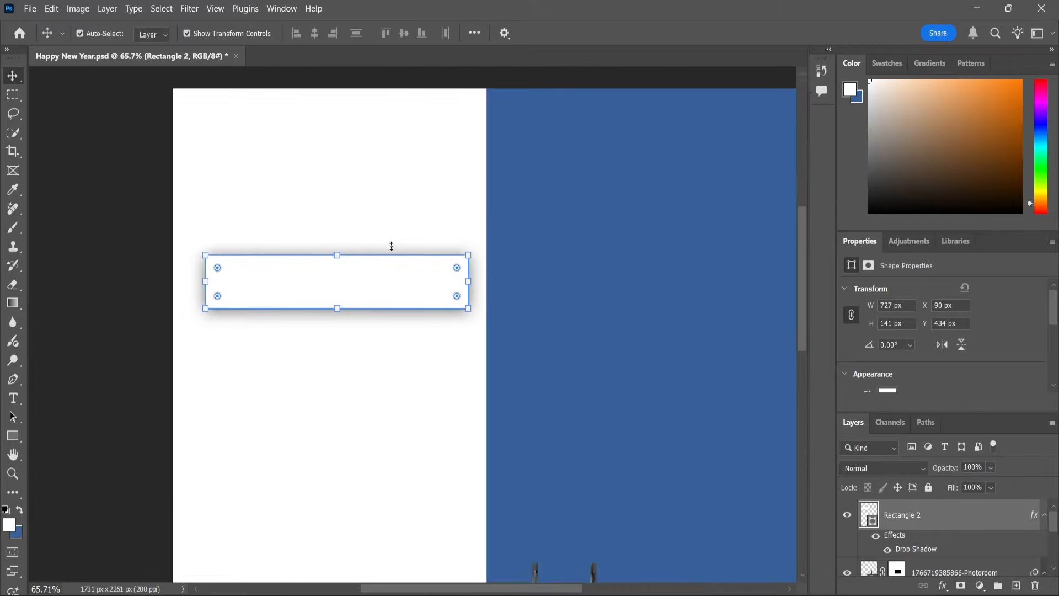
left_click_drag(386, 297, 395, 297)
left_click_drag(914, 512, 1015, 584)
- Move the duplicate bar onto the blue half and scale it to about 668 px by 130 px
left_click_drag(364, 293, 676, 291)
key("ctrl+z")
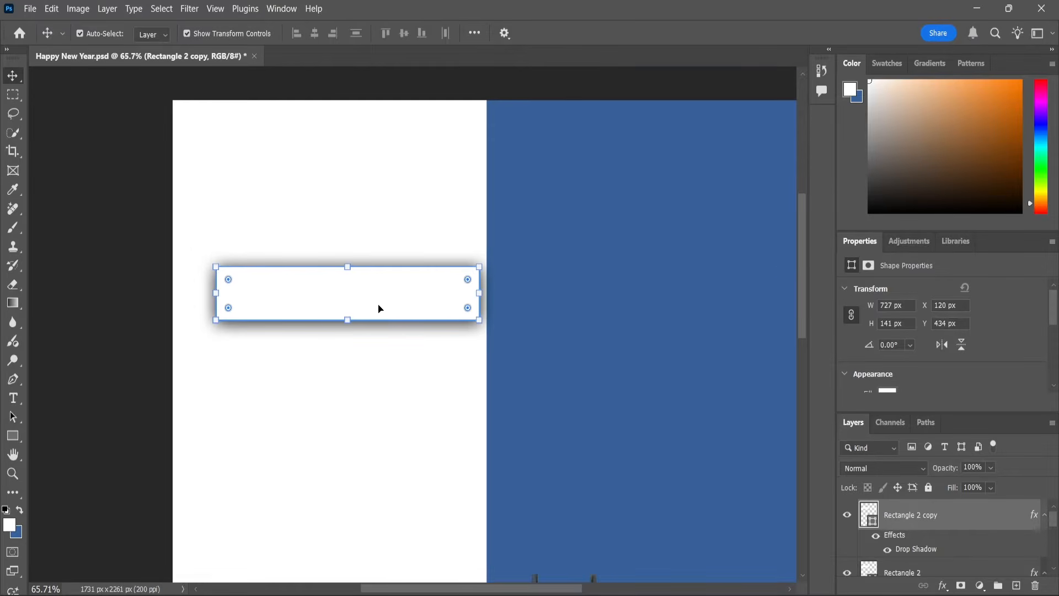
left_click_drag(370, 296, 666, 301)
left_click_drag(772, 267, 763, 280)
left_click_drag(571, 305, 551, 305)
key("Return")
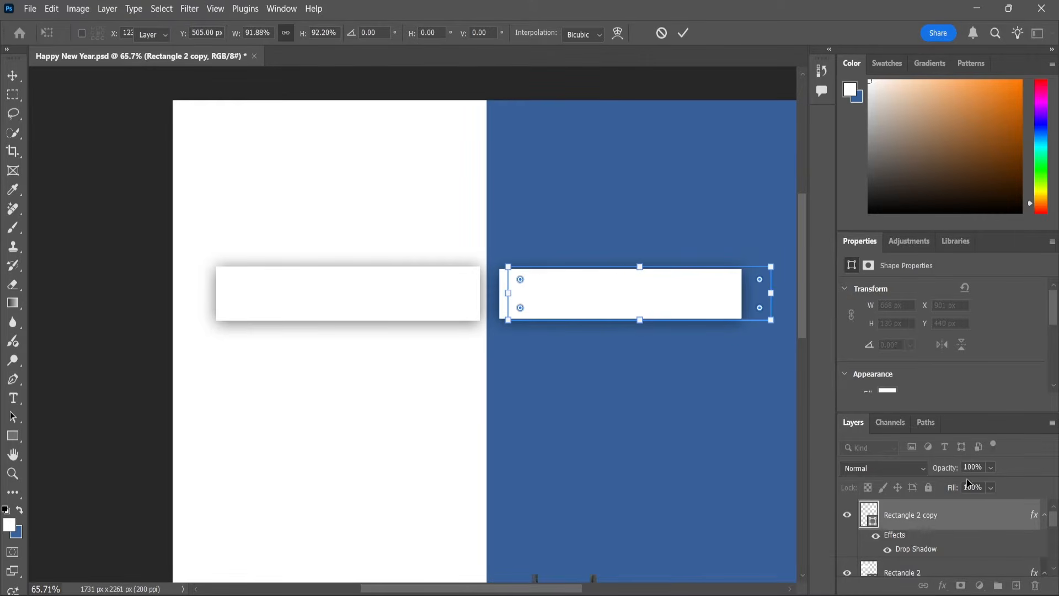
- Fill the duplicate bar with blue and raise it to about Y 411 px
left_click(887, 392)
left_click(868, 396)
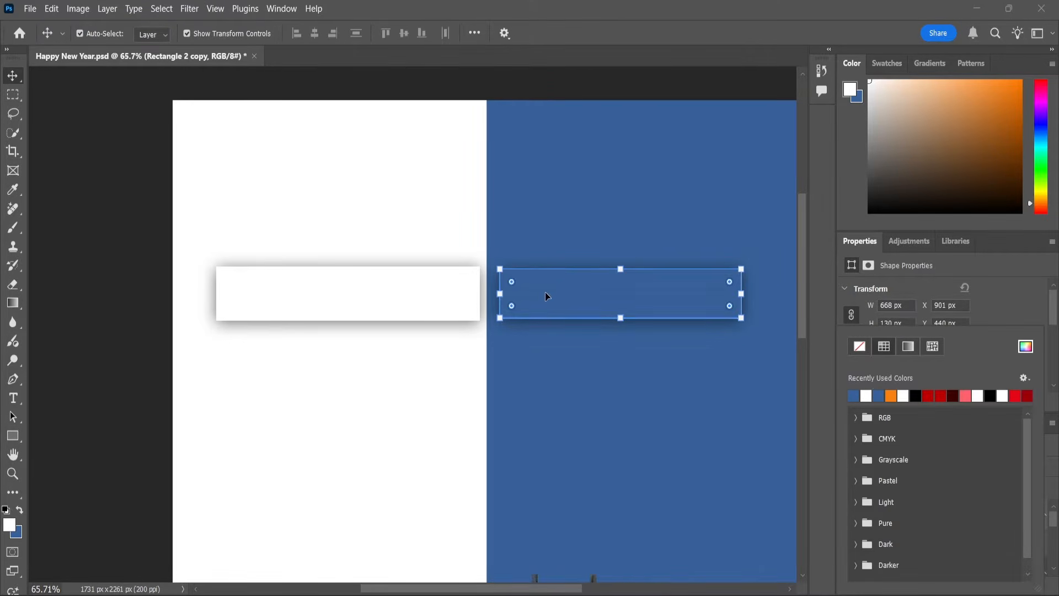
left_click_drag(555, 292, 554, 284)
- Resize the blue bar to about 463 px by 122 px, keeping its left edge in place
key("ctrl+t")
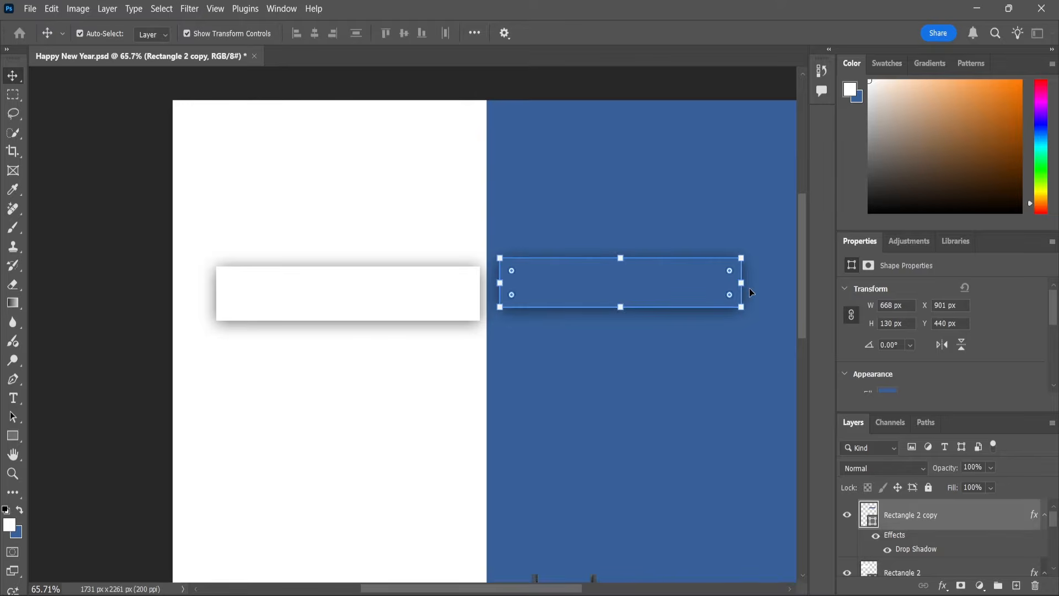
left_click_drag(741, 292, 669, 300)
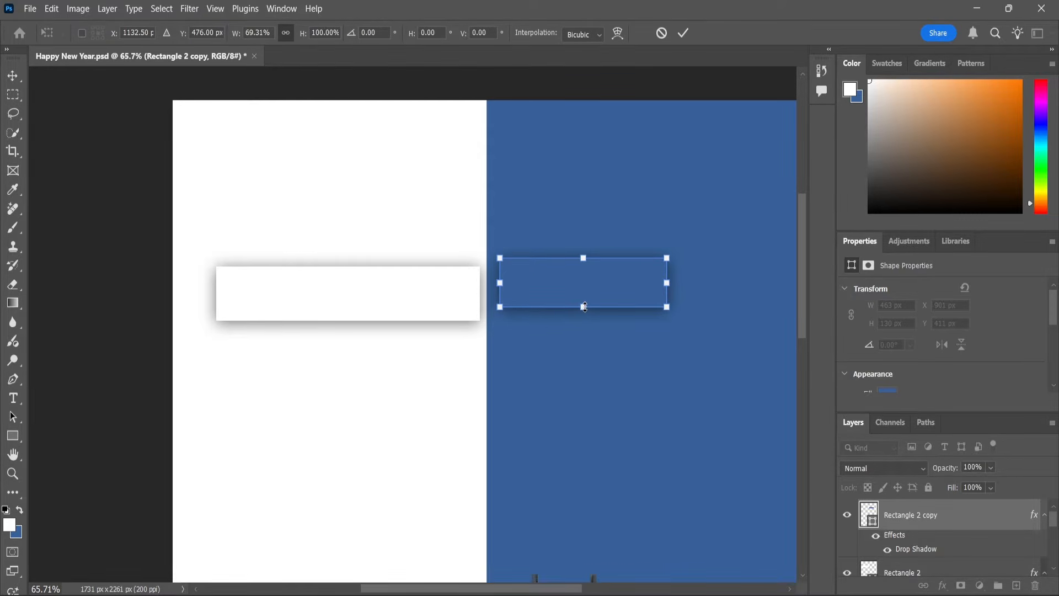
left_click_drag(585, 306, 584, 304)
key("Return")
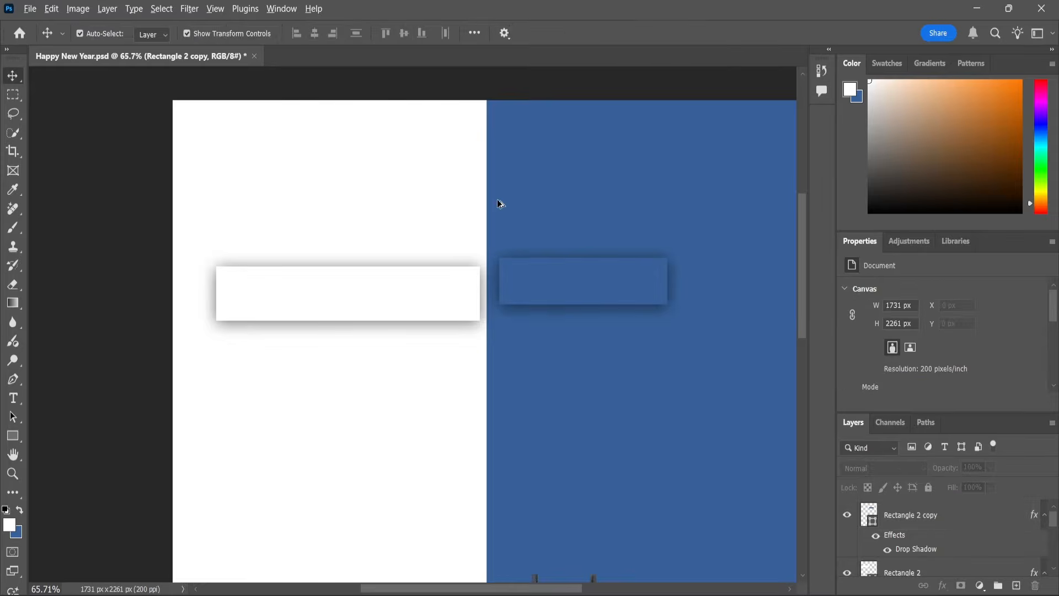
- Add an orange text layer reading "2" in Arial Black below the white bar
scroll(422, 299, "down", 4)
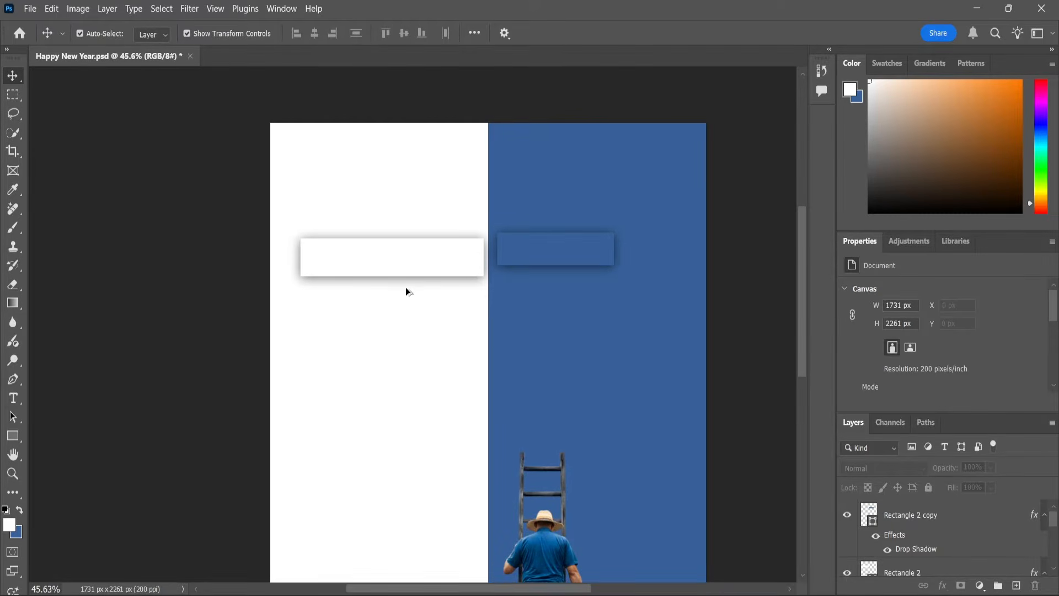
scroll(407, 291, "down", 2)
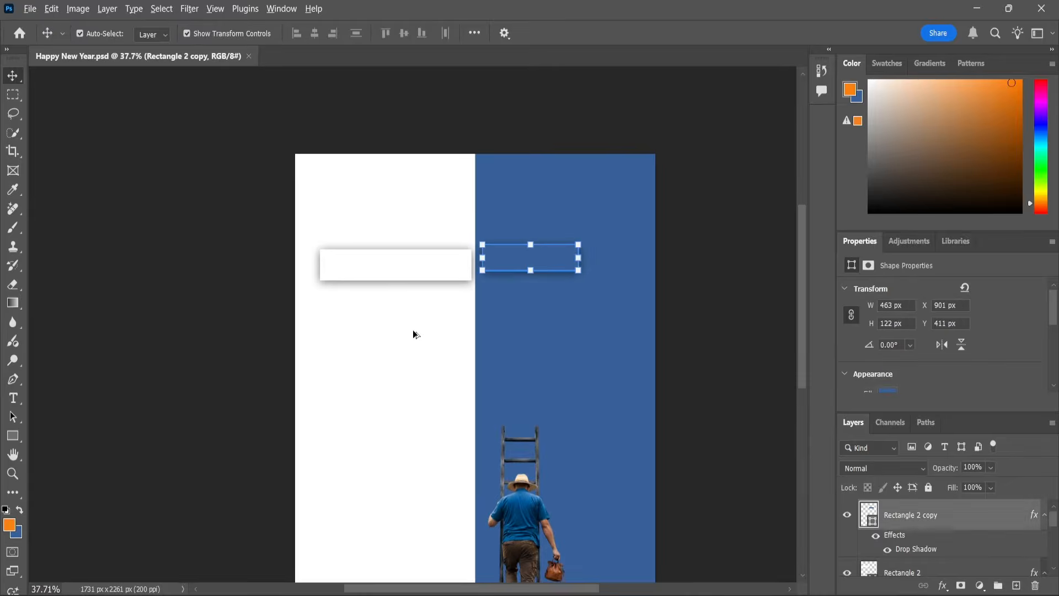
scroll(413, 331, "up", 2)
left_click(16, 398)
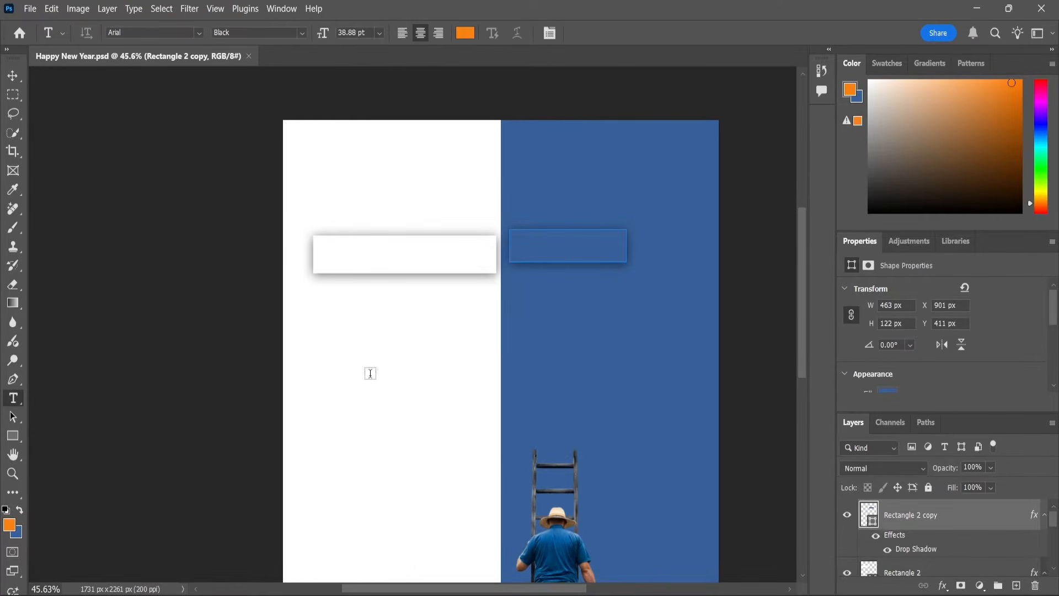
left_click(371, 374)
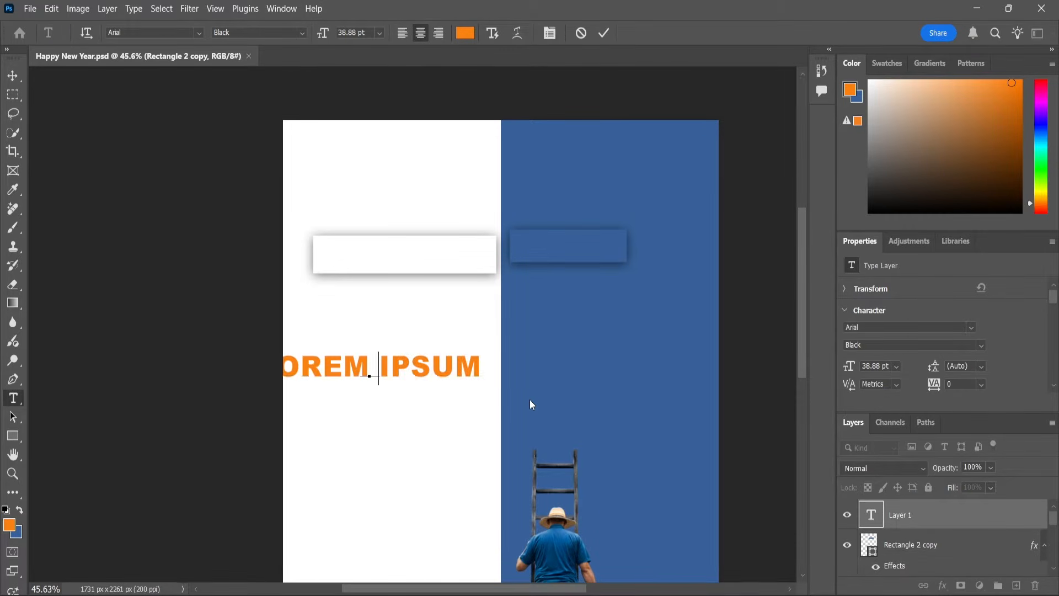
type("2")
left_click(14, 76)
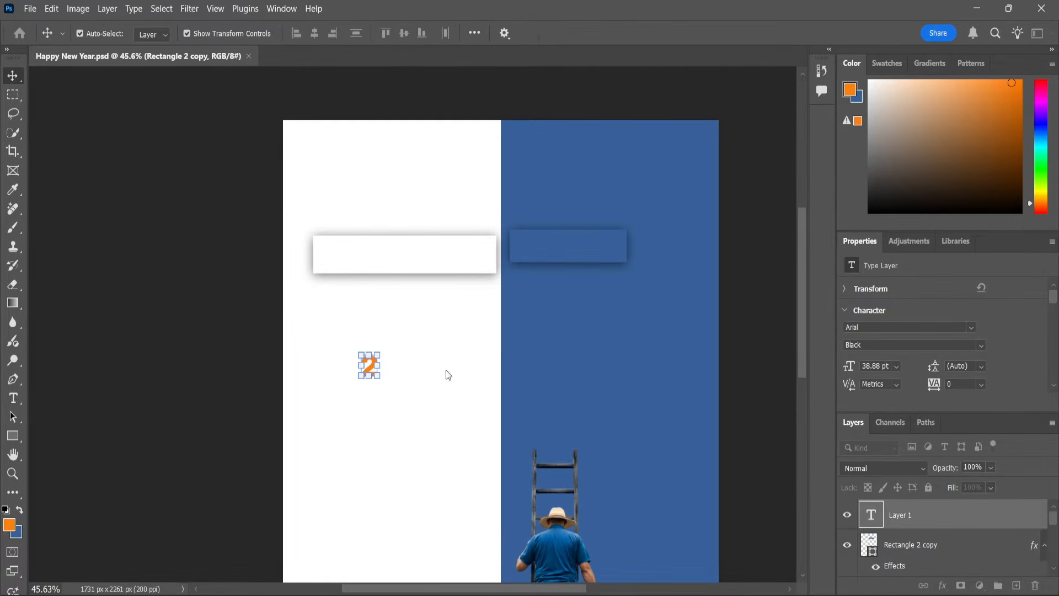
- Scale the orange 2 up to about 149.16 pt below the white bar
scroll(391, 368, "up", 1)
left_click_drag(380, 350, 411, 268)
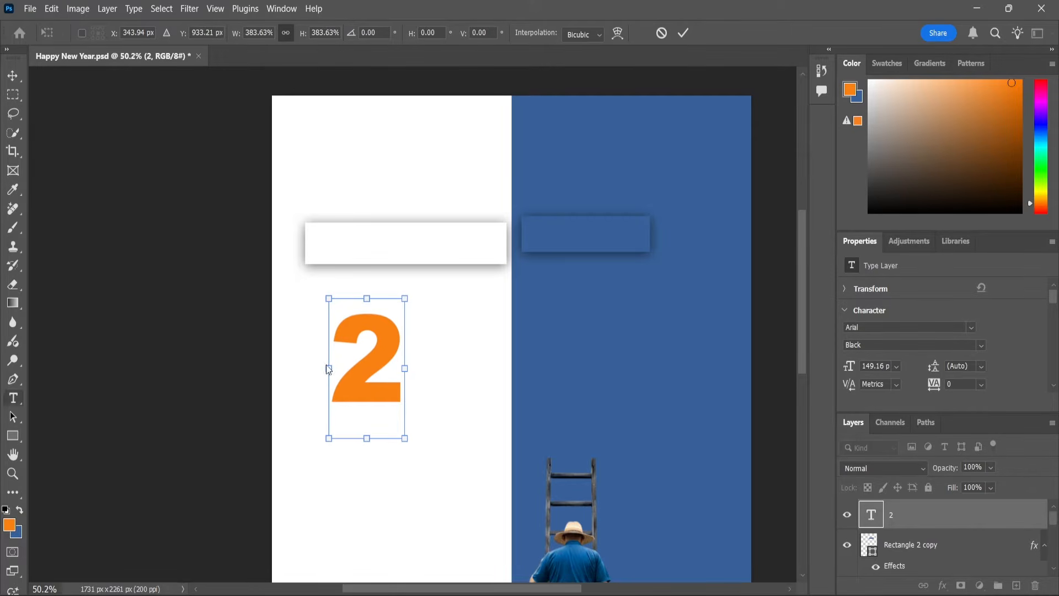
key("Return")
- Scale the orange 2 up by about 110.45%, to a font size of 164.74 pt
double_click(367, 367)
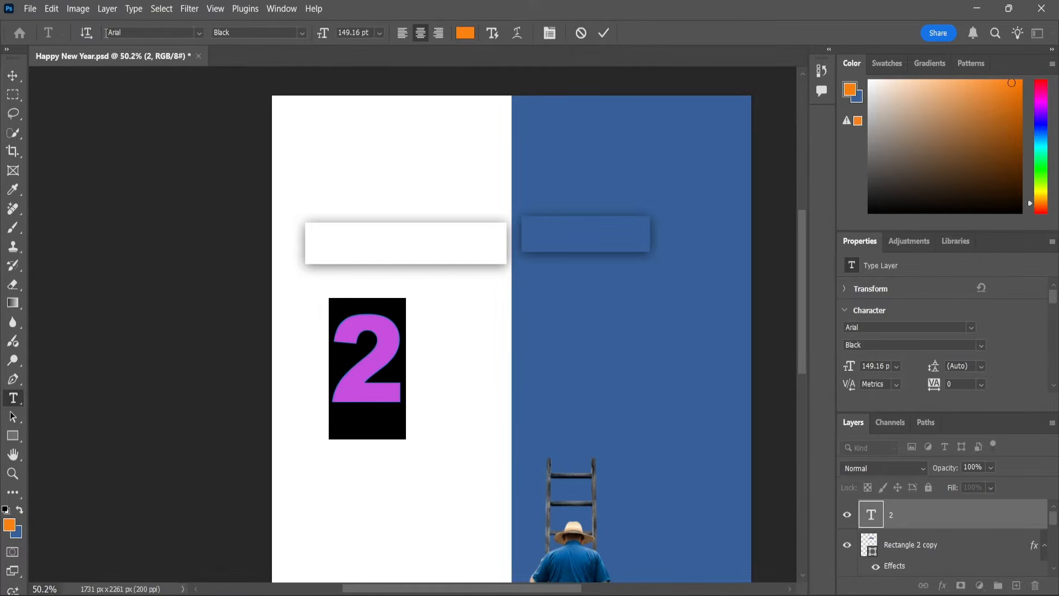
left_click(13, 75)
scroll(386, 341, "up", 1)
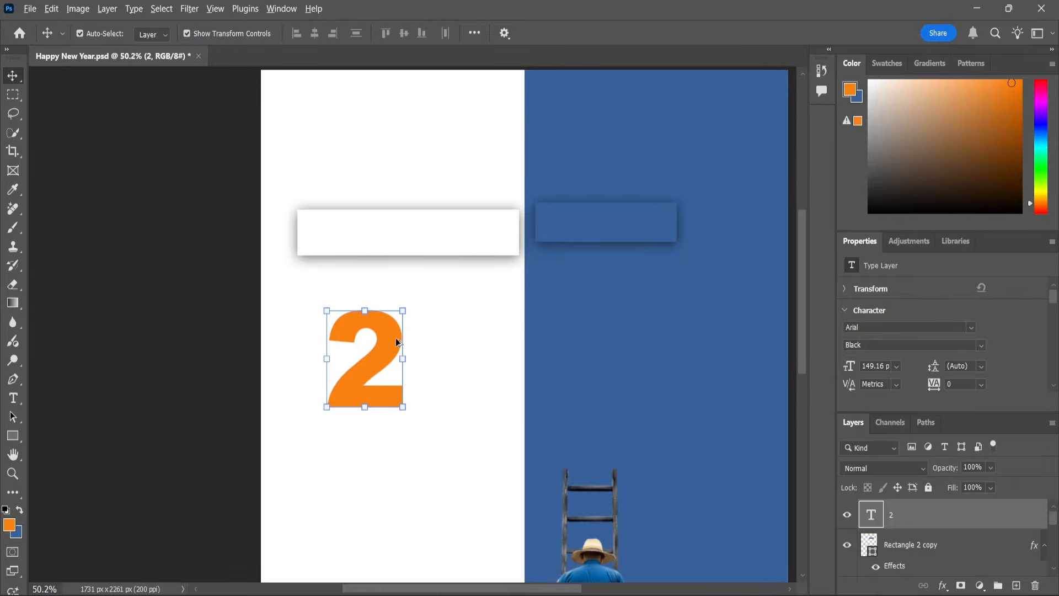
left_click_drag(409, 310, 406, 286)
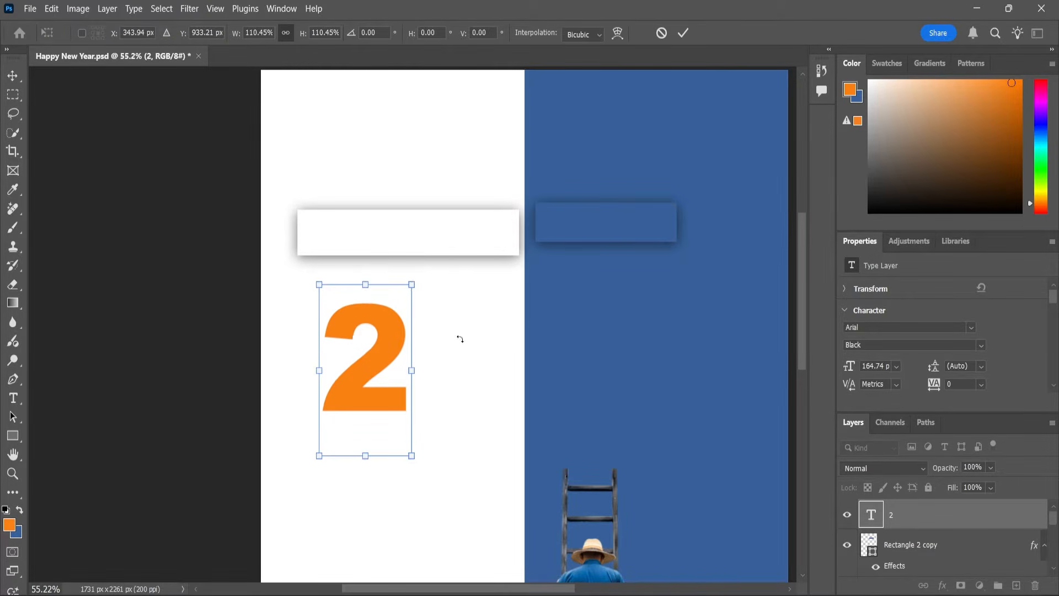
key("Return")
- Add a drop shadow to the orange 2 with 61% opacity and a size of 24 px
left_click(943, 586)
left_click(972, 579)
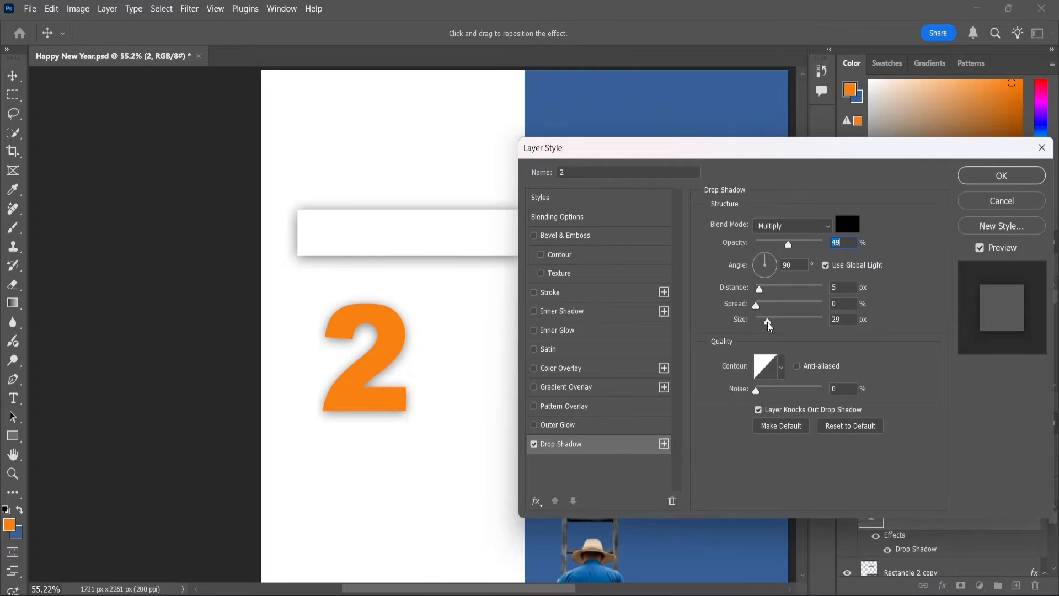
left_click_drag(768, 322, 766, 323)
left_click_drag(790, 241, 802, 242)
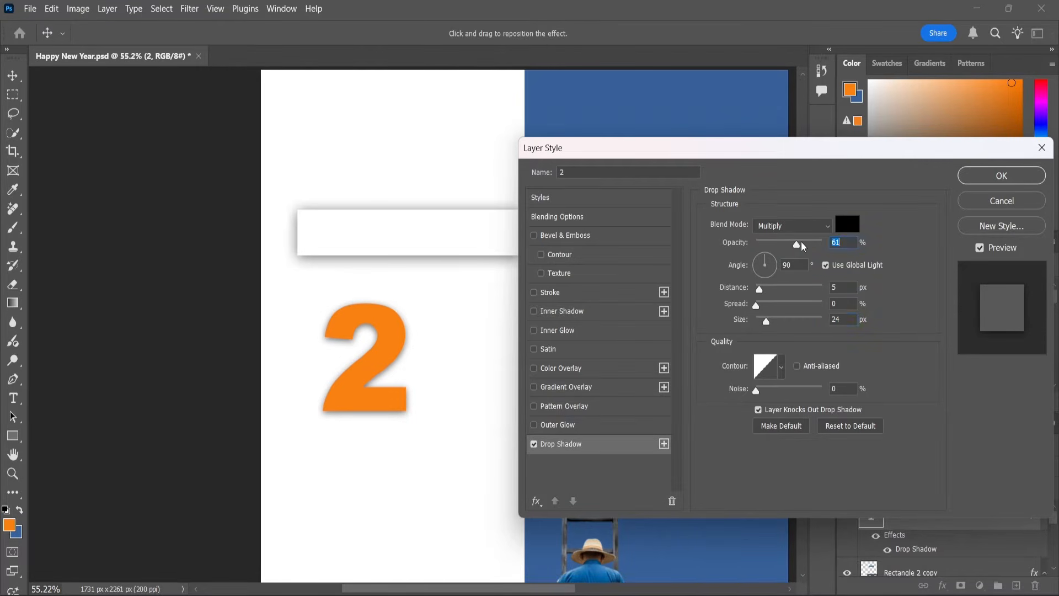
left_click(1002, 176)
- Duplicate the orange 2 layer and place the copy beside the original, just short of the blue half
left_click_drag(1004, 525, 1016, 586)
scroll(356, 383, "up", 2)
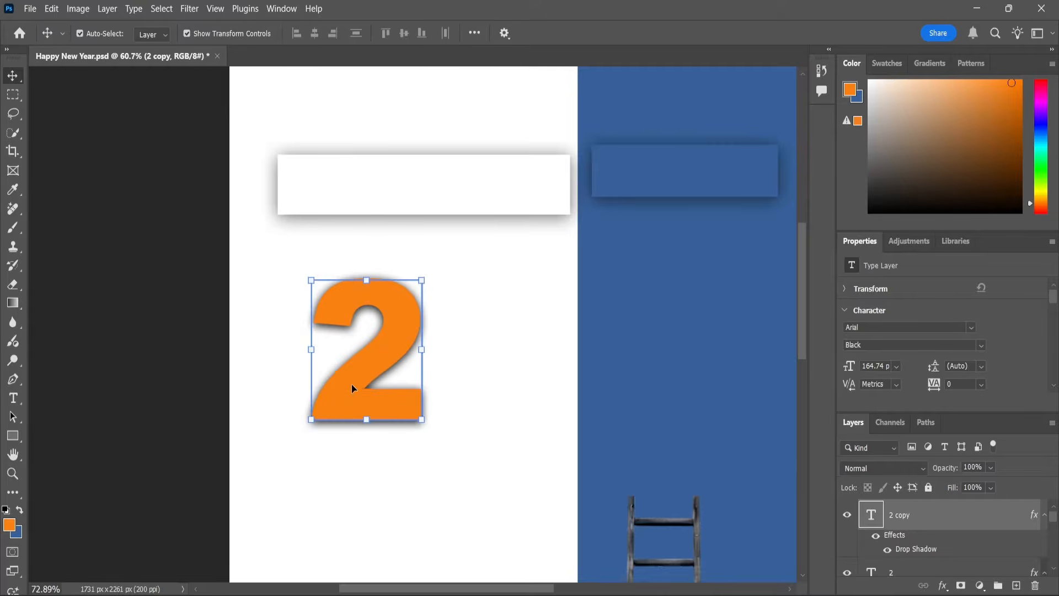
left_click_drag(425, 388, 491, 379)
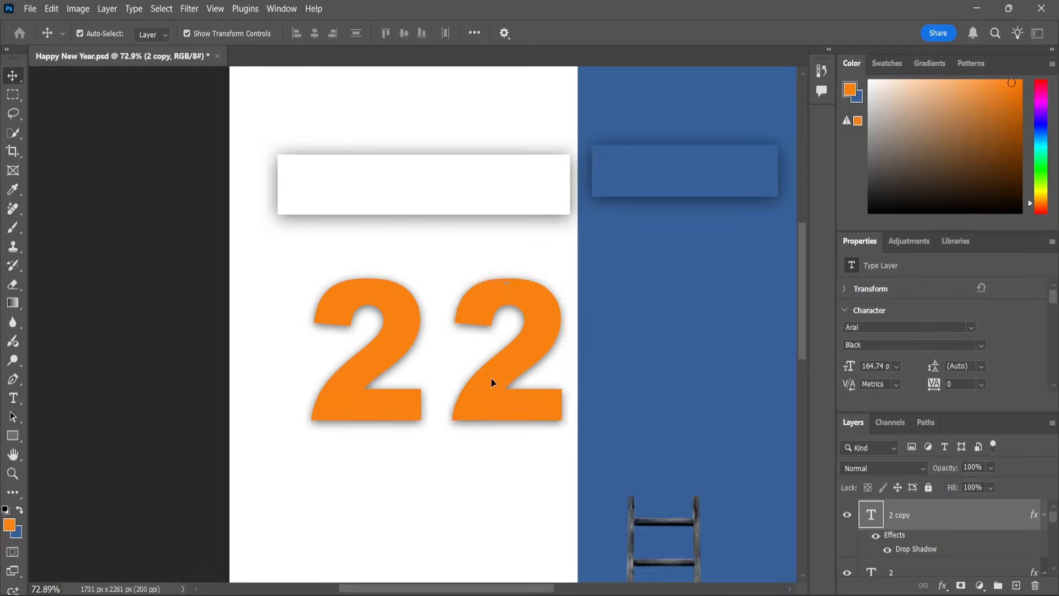
- Replace the text of the duplicated digit with "0"
double_click(491, 379)
key("Right")
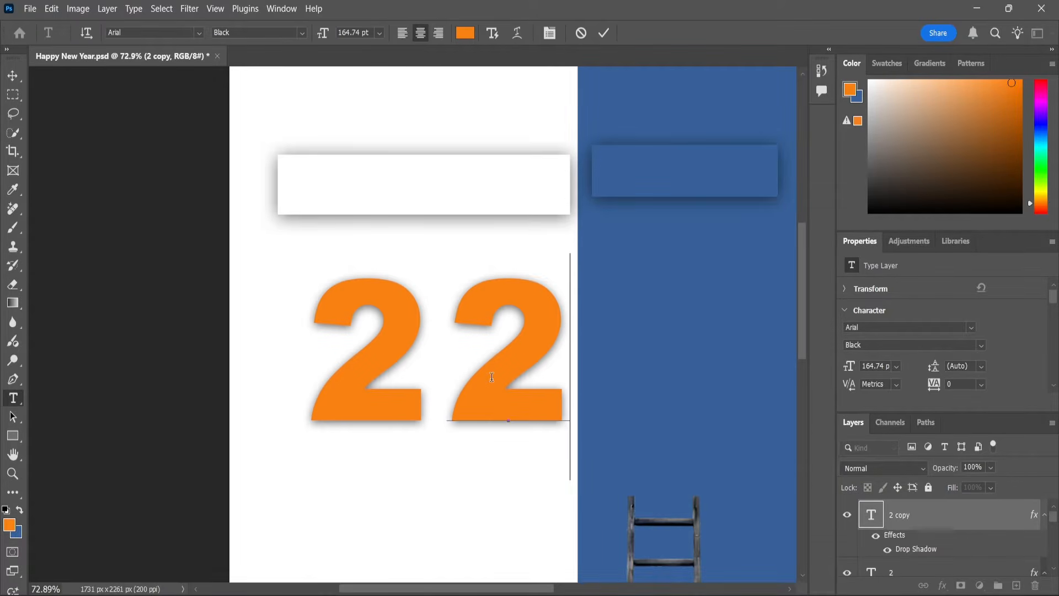
key("BackSpace")
type("0")
left_click(13, 76)
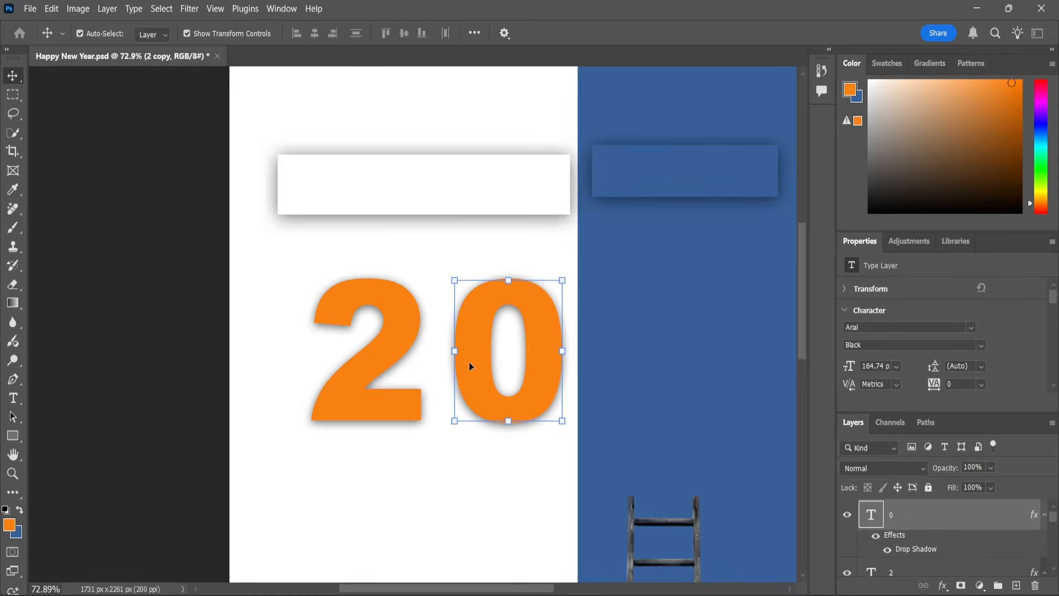
- Move the 0 closer so it overlaps the 2, and stack the 2 layer above the 0 layer
left_click_drag(469, 366, 431, 371)
key("ctrl+z")
scroll(907, 524, "down", 1)
scroll(900, 519, "up", 1)
left_click_drag(893, 512, 905, 557)
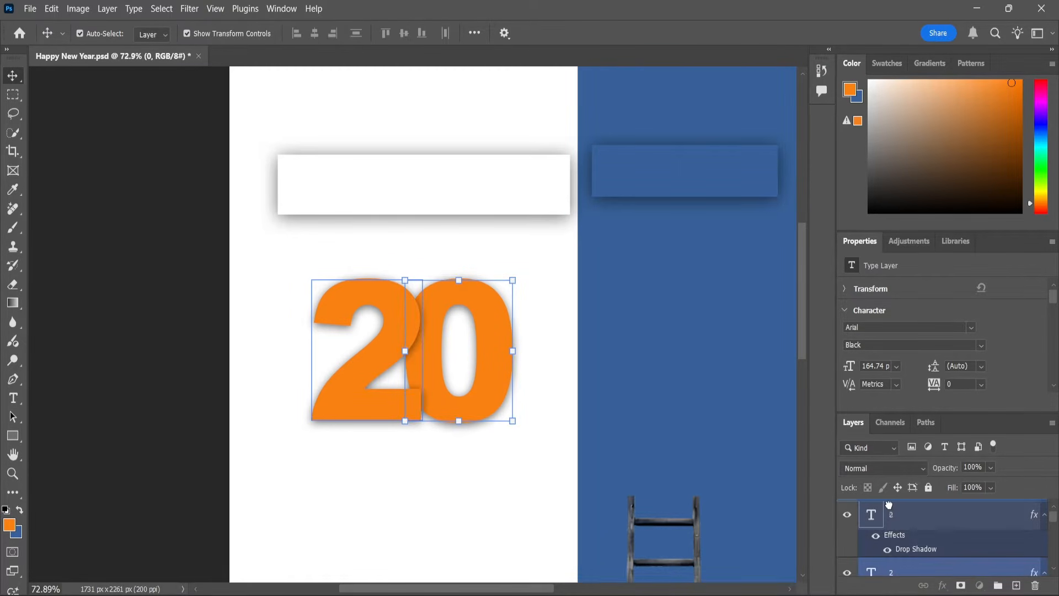
scroll(446, 370, "up", 1)
scroll(446, 369, "up", 1)
- Extend the height of the Layers panel so more layers are listed, leaving the 0 untransformed
left_click(505, 387)
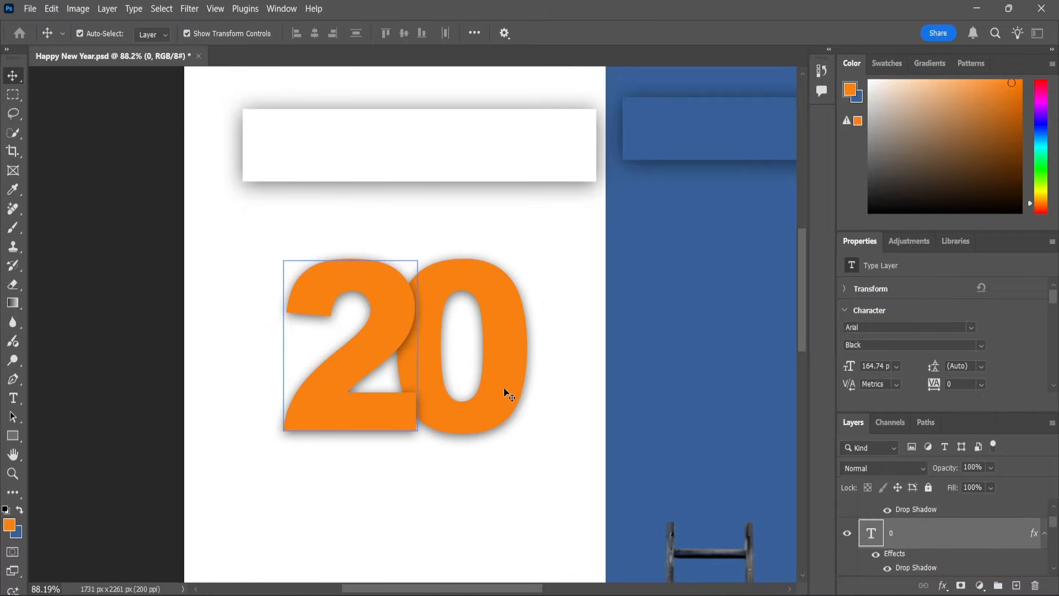
key("ctrl+t")
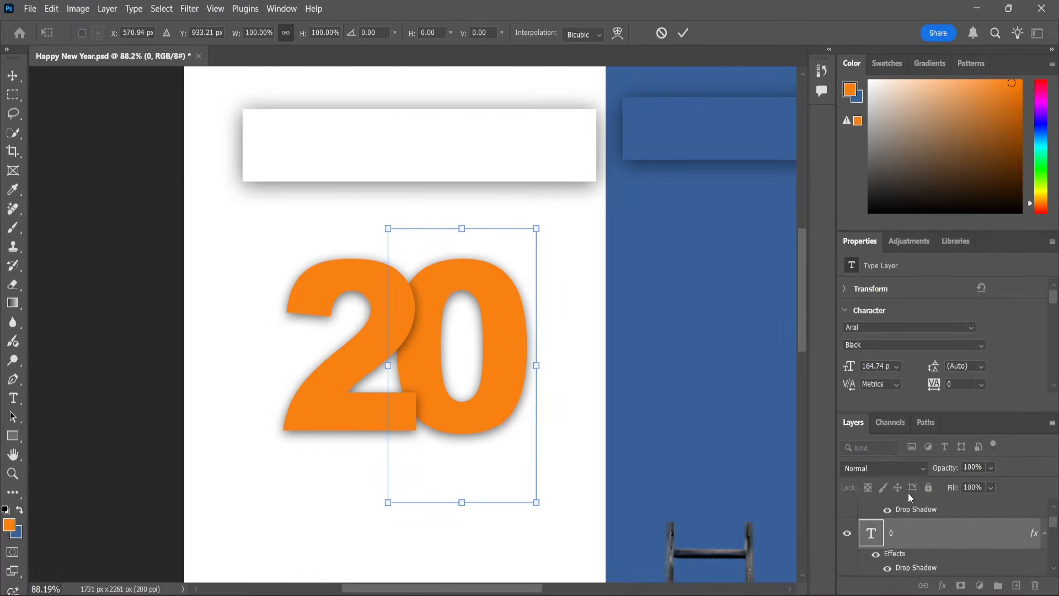
left_click_drag(947, 413, 947, 334)
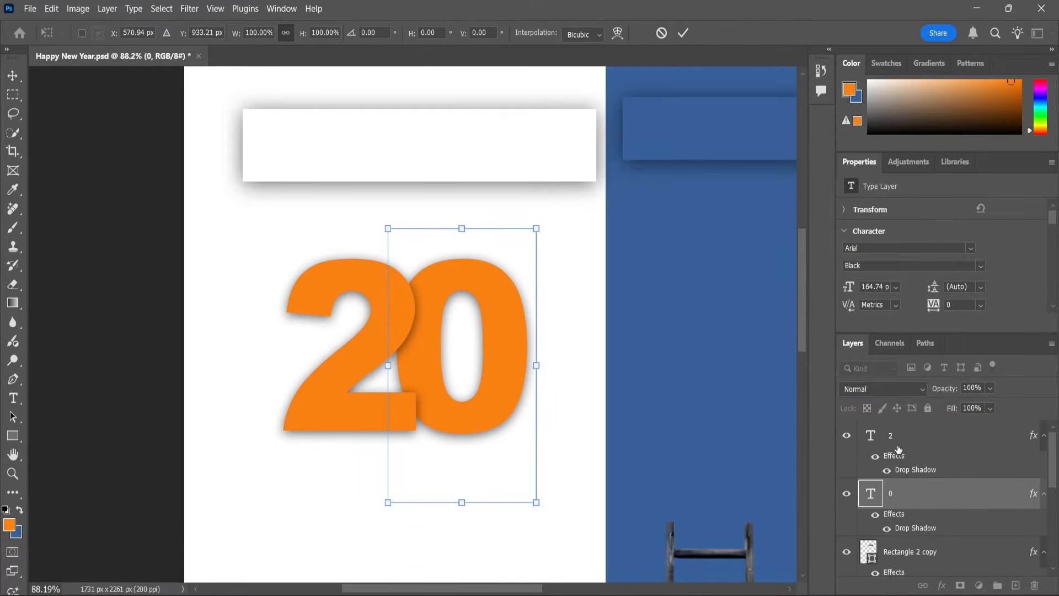
key("Return")
- Rotate the first 2 slightly clockwise
left_click(313, 281)
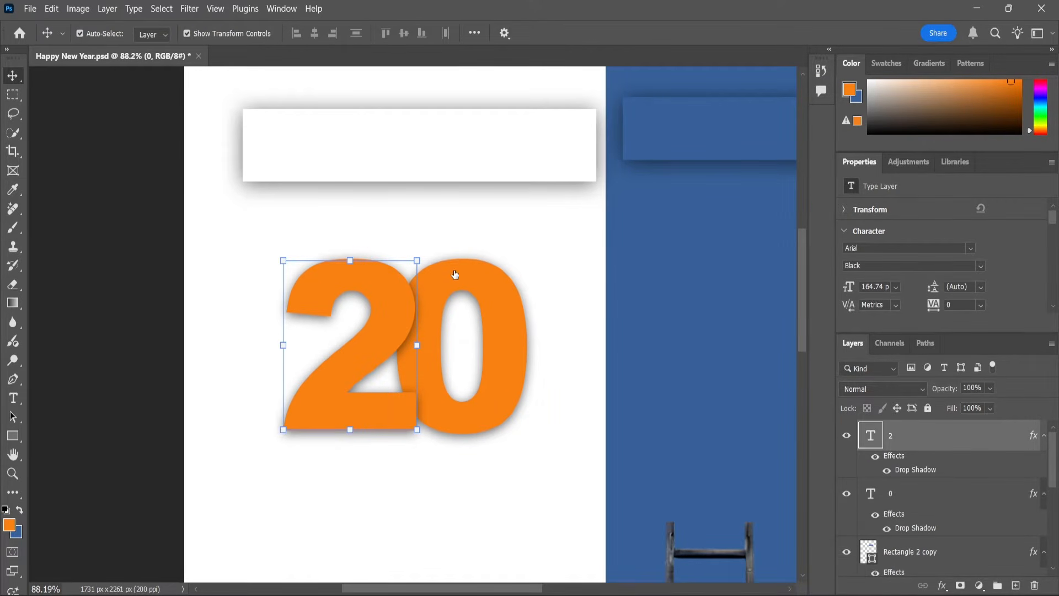
left_click(425, 249)
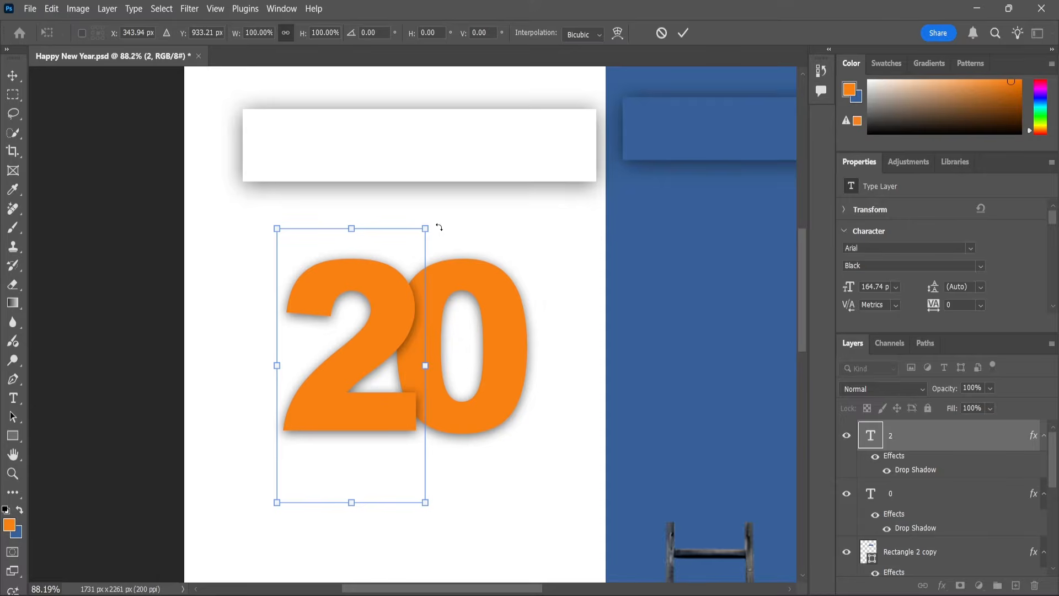
left_click_drag(439, 227, 471, 249)
left_click(13, 77)
key("ctrl+z")
key("Escape")
- Rotate the 0 counterclockwise by about 5.69 degrees
left_click(512, 359)
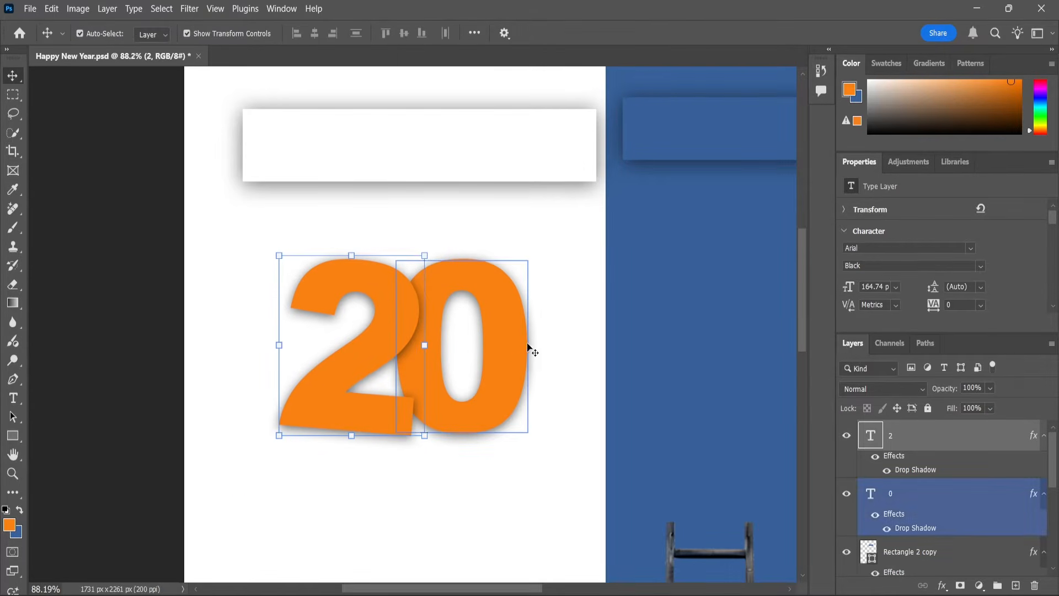
key("ctrl+t")
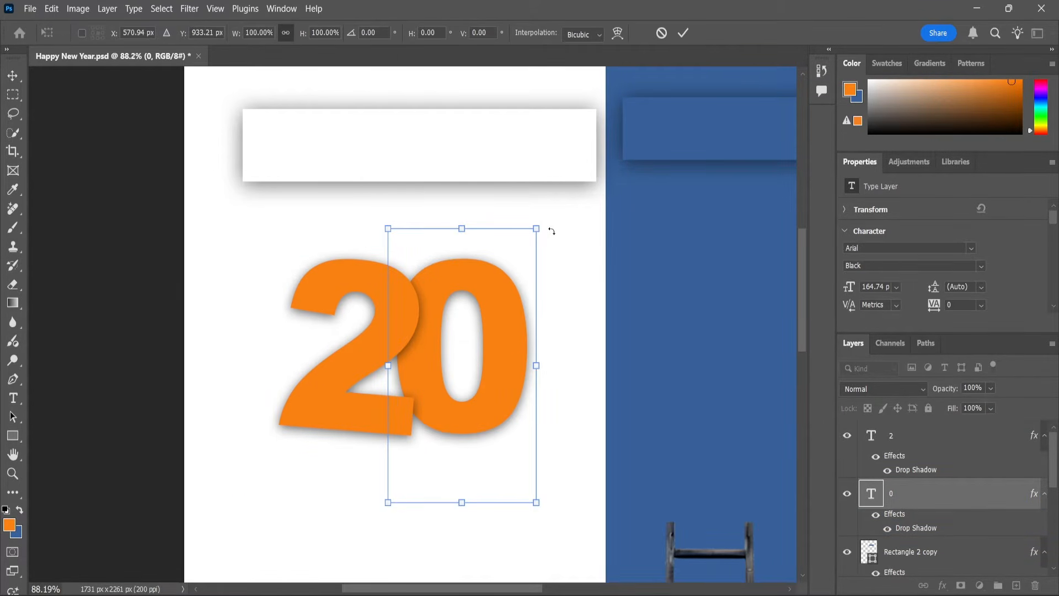
left_click_drag(552, 231, 538, 225)
key("Escape")
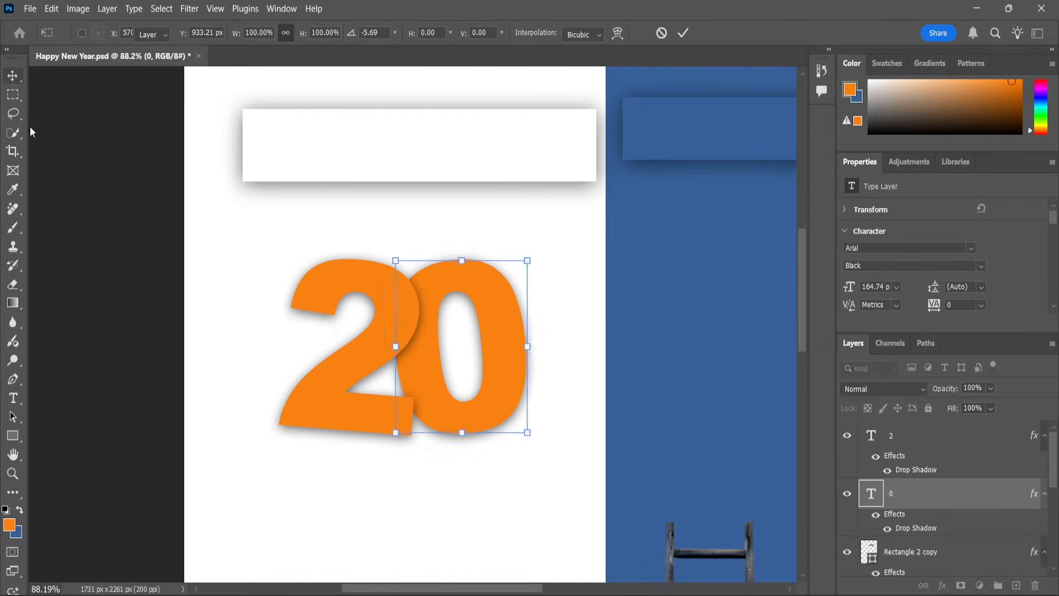
- Select the 2 and the 0 together and shift them to line up with the white bar's left edge
left_click(358, 363)
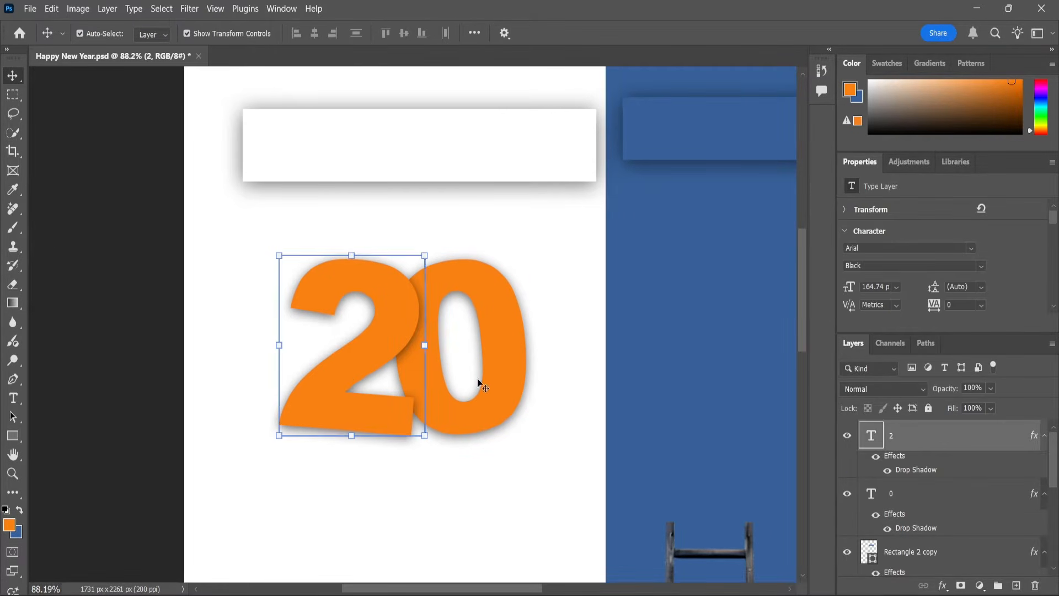
left_click(508, 383, "shift")
left_click_drag(513, 375, 473, 377)
key("ctrl+z")
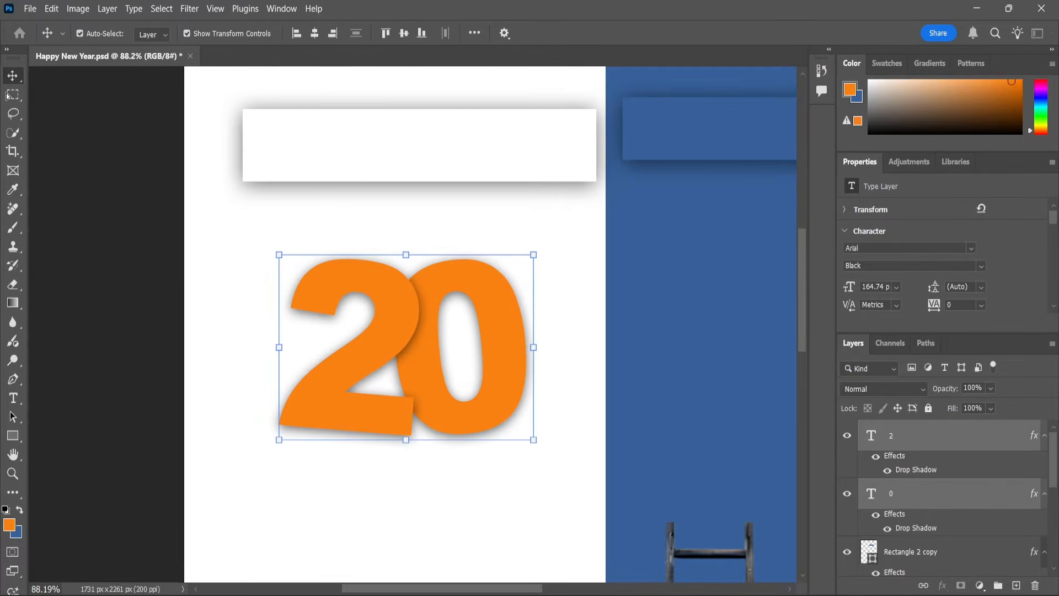
mouse_move(388, 317)
left_mouse_down()
mouse_move(359, 316)
mouse_move(388, 317)
left_mouse_up()
left_click(899, 440, "shift")
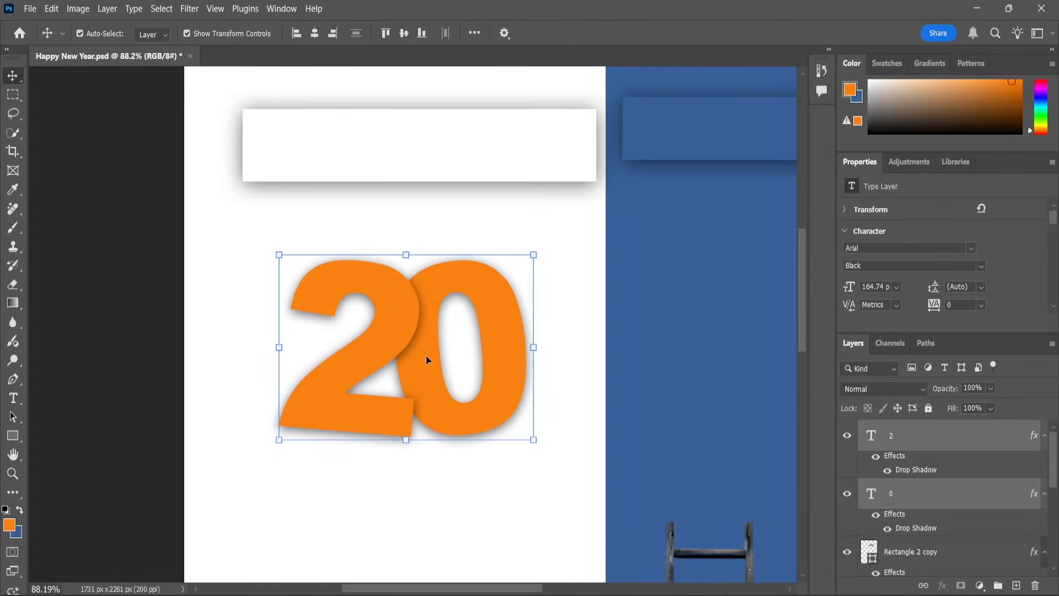
left_click_drag(427, 357, 389, 356)
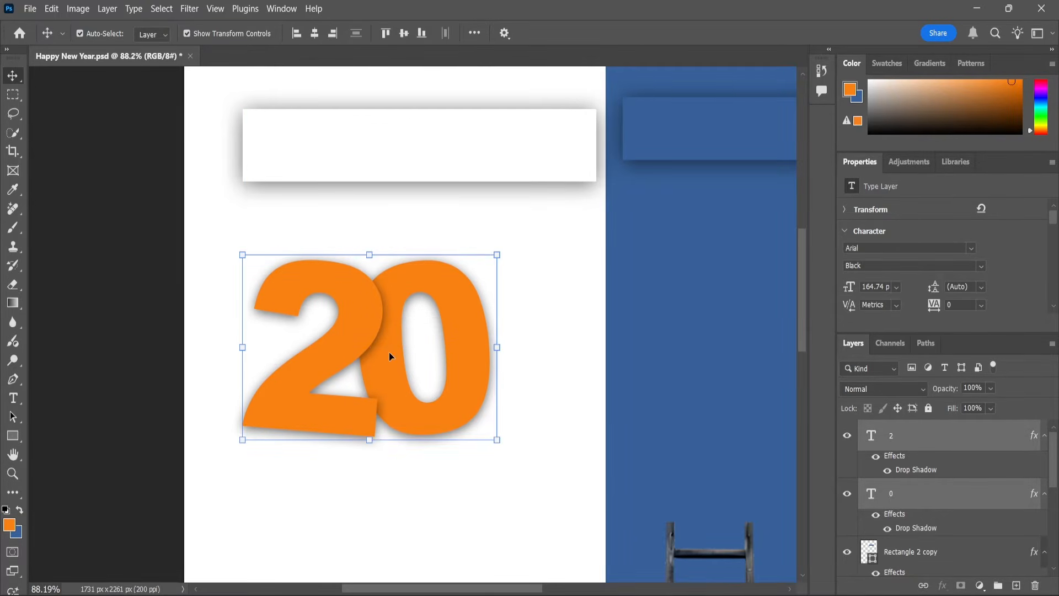
- Duplicate the tilted 2 and place the copy after the 0 to form 202
left_click(295, 332)
left_click(293, 303)
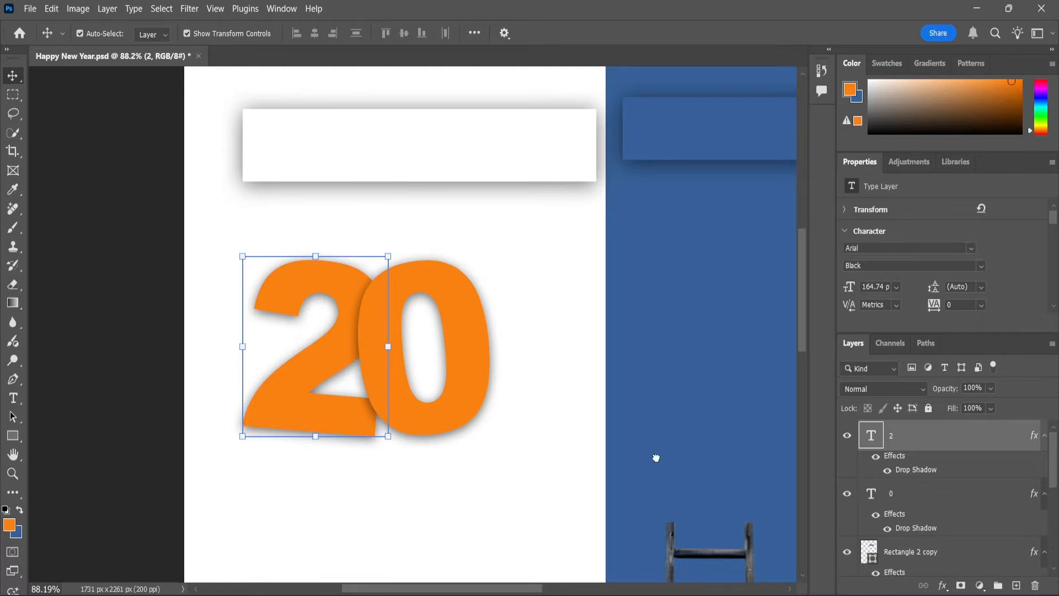
left_click_drag(332, 291, 568, 274)
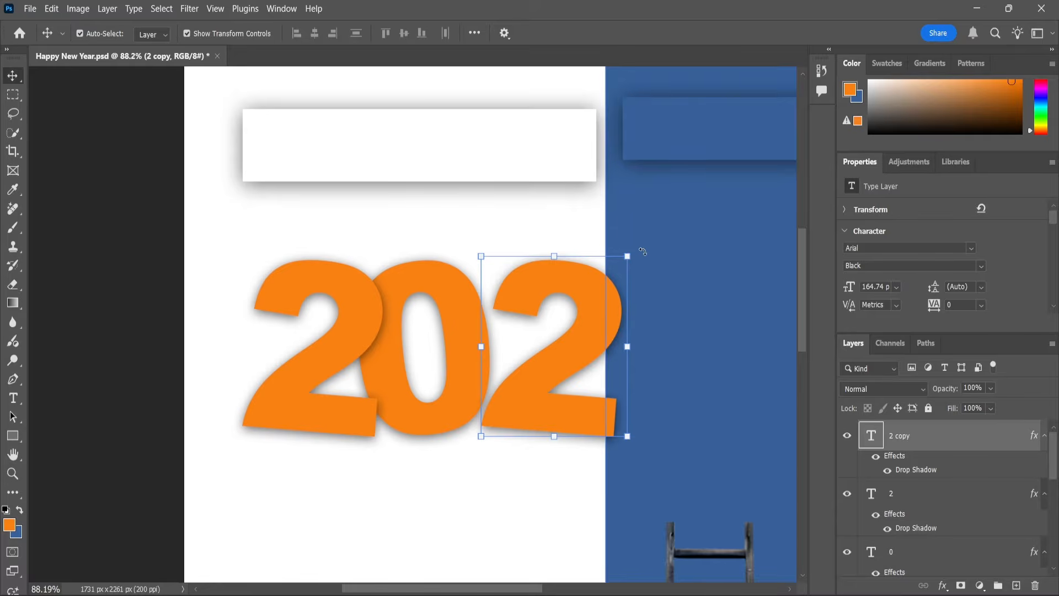
- Rotate the second 2 slightly counterclockwise and nudge it to overlap the 0 within the white half
left_click_drag(643, 252, 655, 230)
left_click_drag(508, 397, 498, 393)
key("Return")
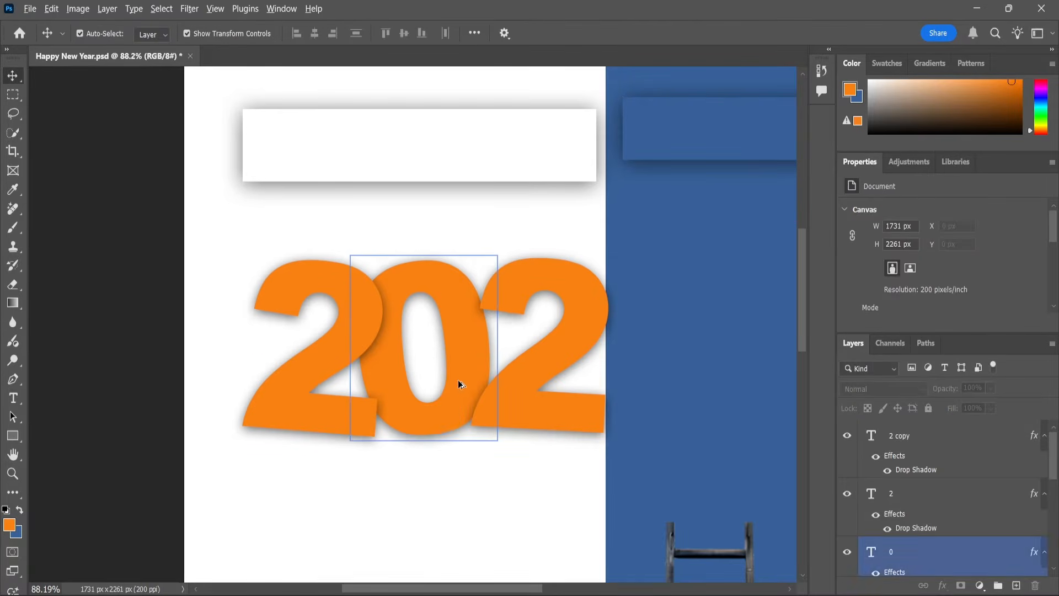
scroll(459, 383, "up", 3)
left_click_drag(527, 405, 524, 406)
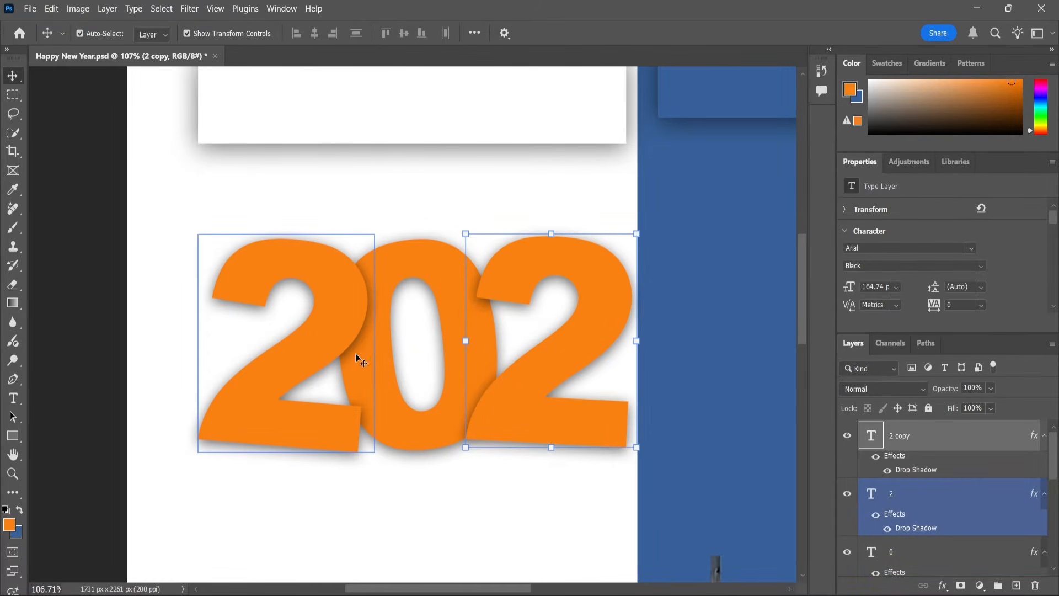
- Scale the three digits of 202 together to about 95.58% and raise them slightly beneath the white bar
left_click(895, 557)
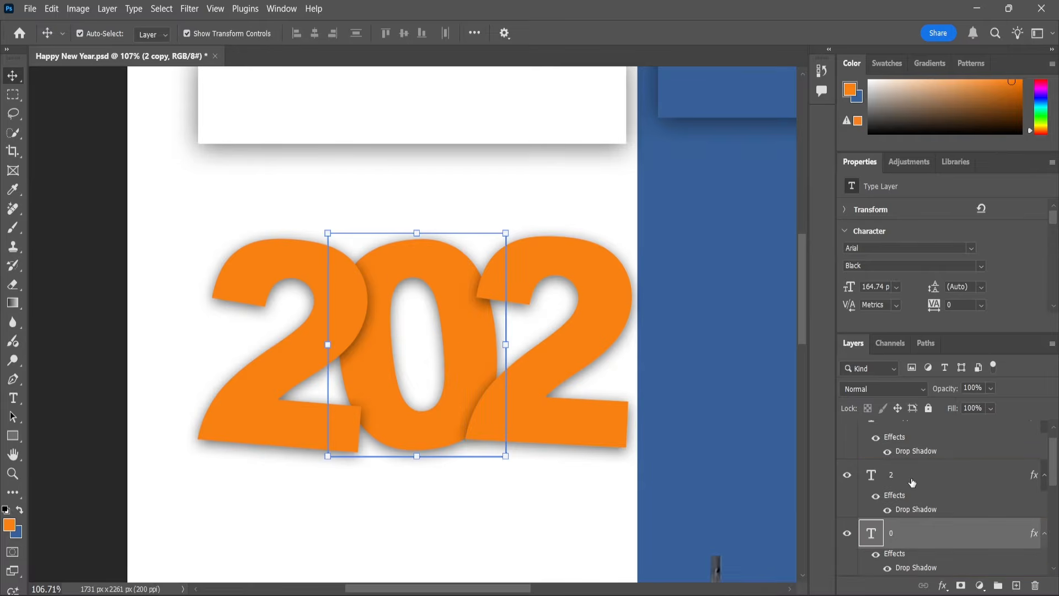
left_click(911, 477, "shift")
scroll(911, 477, "up", 1)
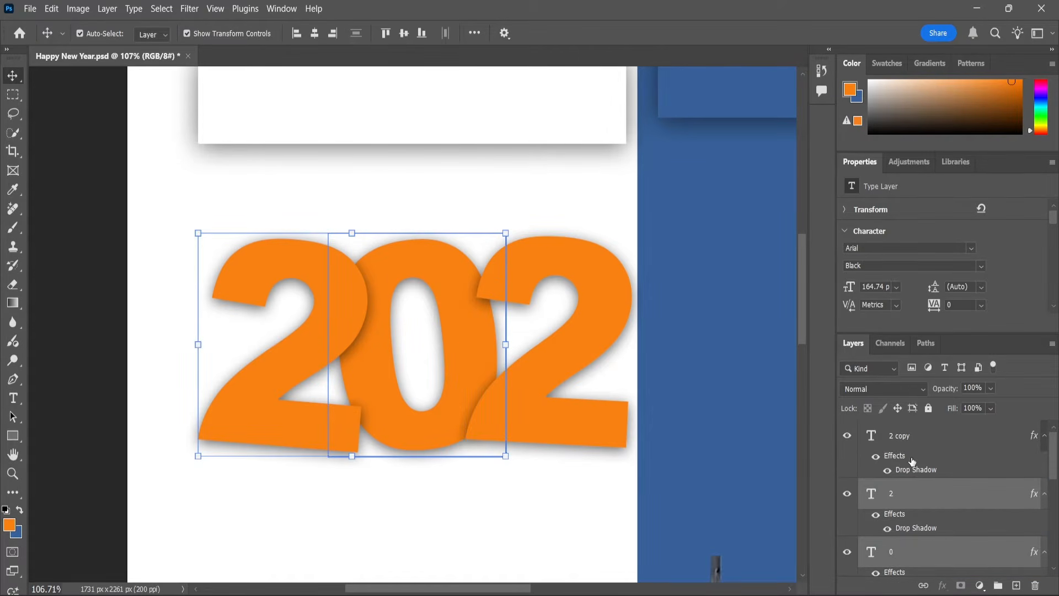
left_click(915, 447, "ctrl")
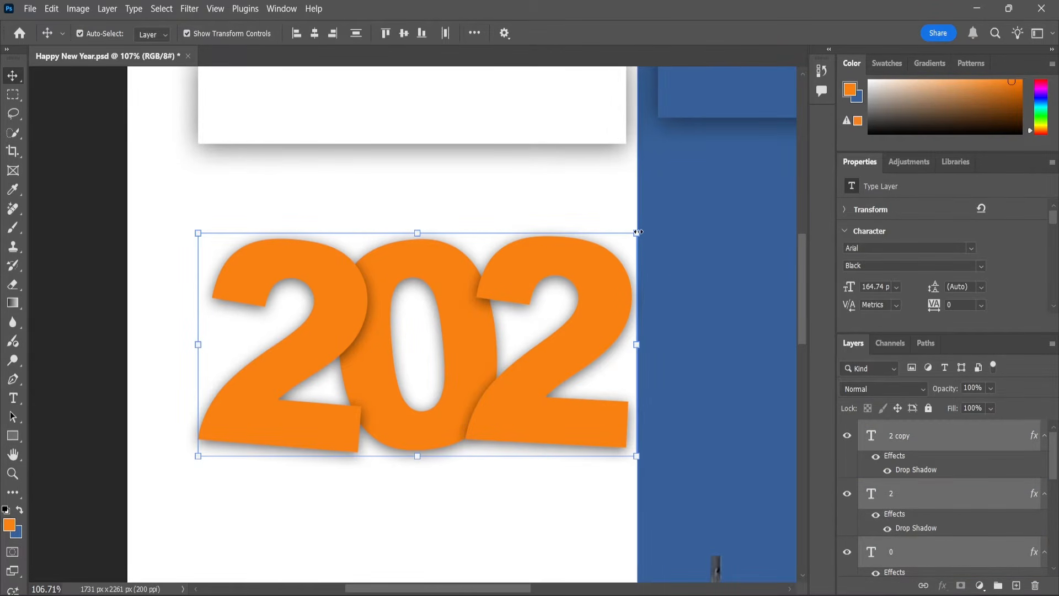
left_click_drag(637, 231, 628, 238)
left_click_drag(561, 335, 559, 325)
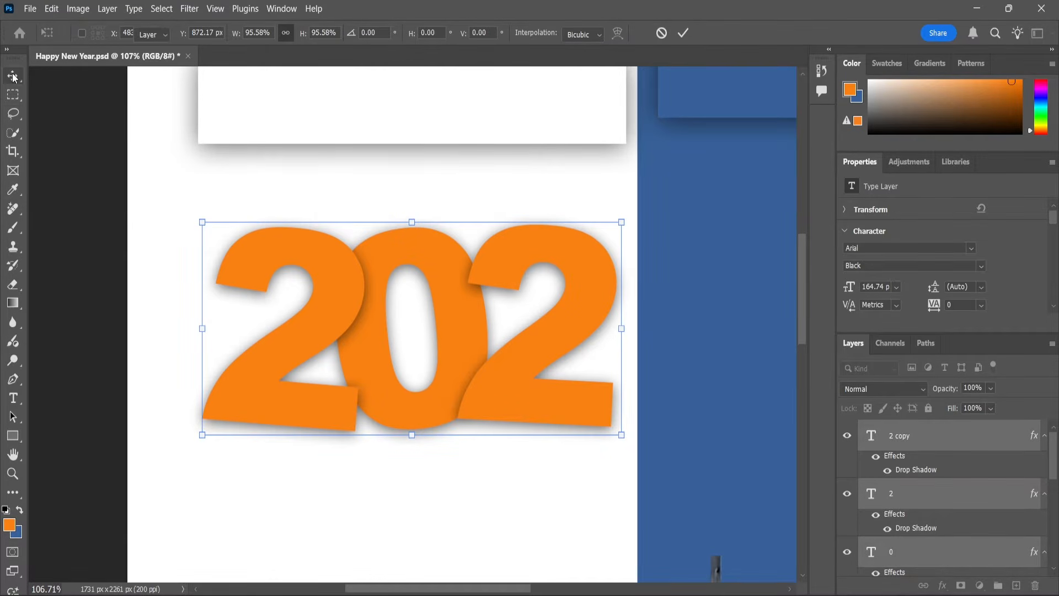
left_click(147, 208)
- Duplicate the last 2 of 202 and move the copy onto the blue half, level with the other digits
scroll(195, 367, "down", 1)
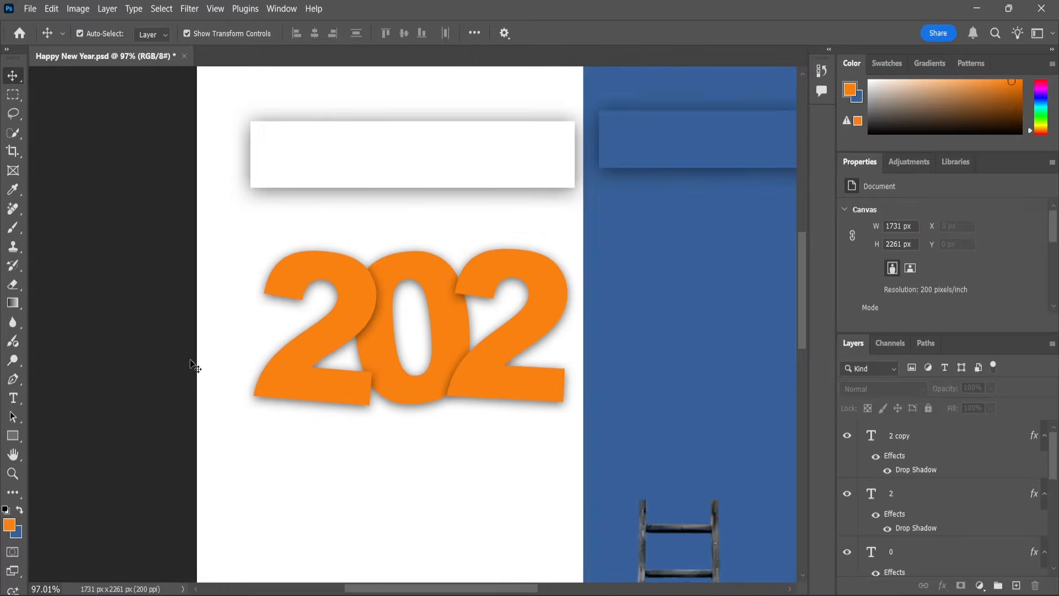
left_click(509, 346)
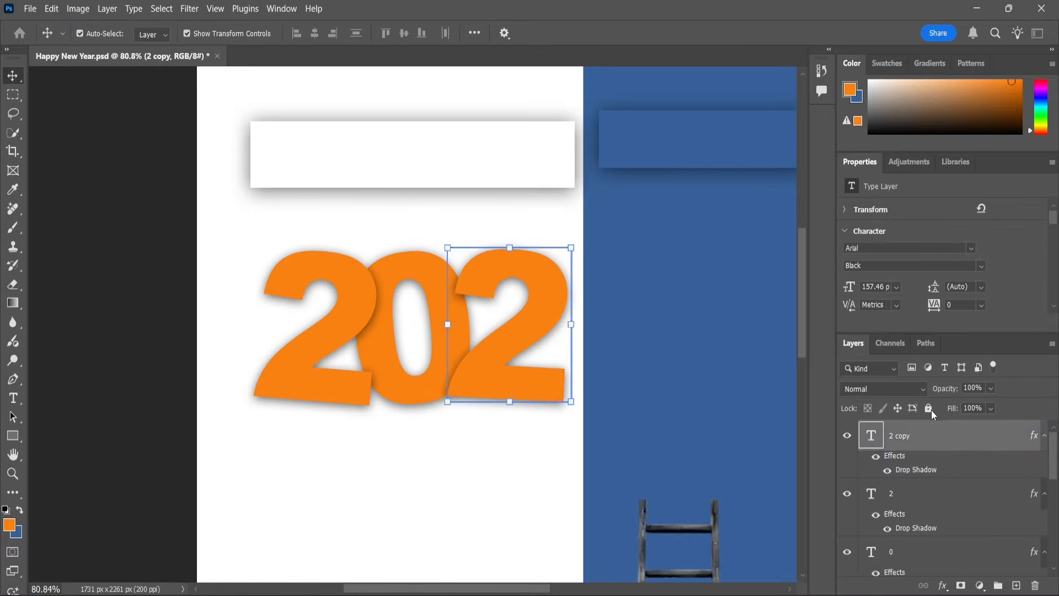
left_click_drag(906, 437, 1016, 586)
left_click(480, 351)
left_click(479, 349)
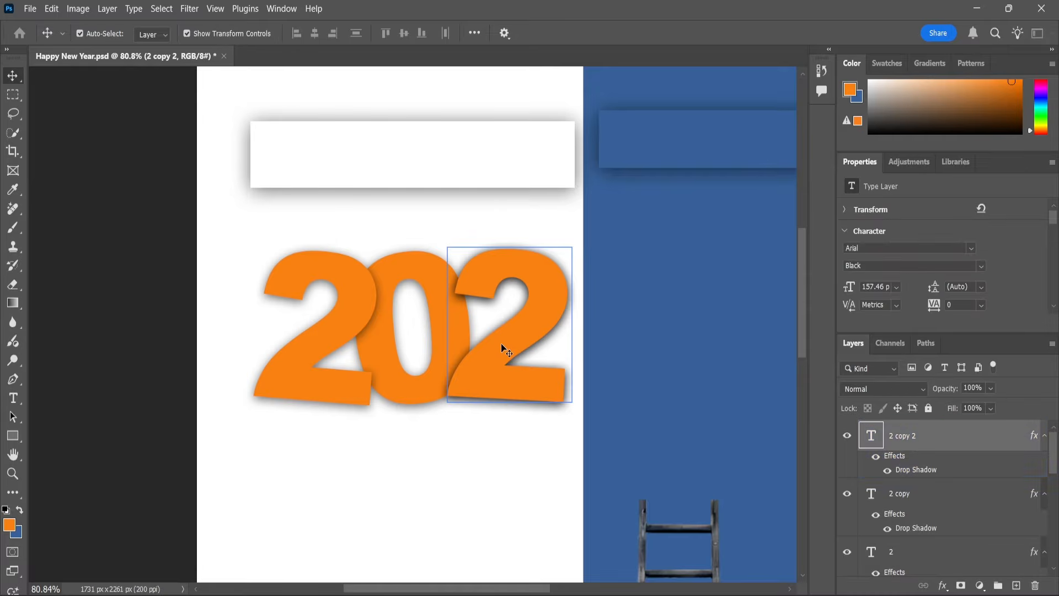
left_click_drag(513, 344, 651, 339)
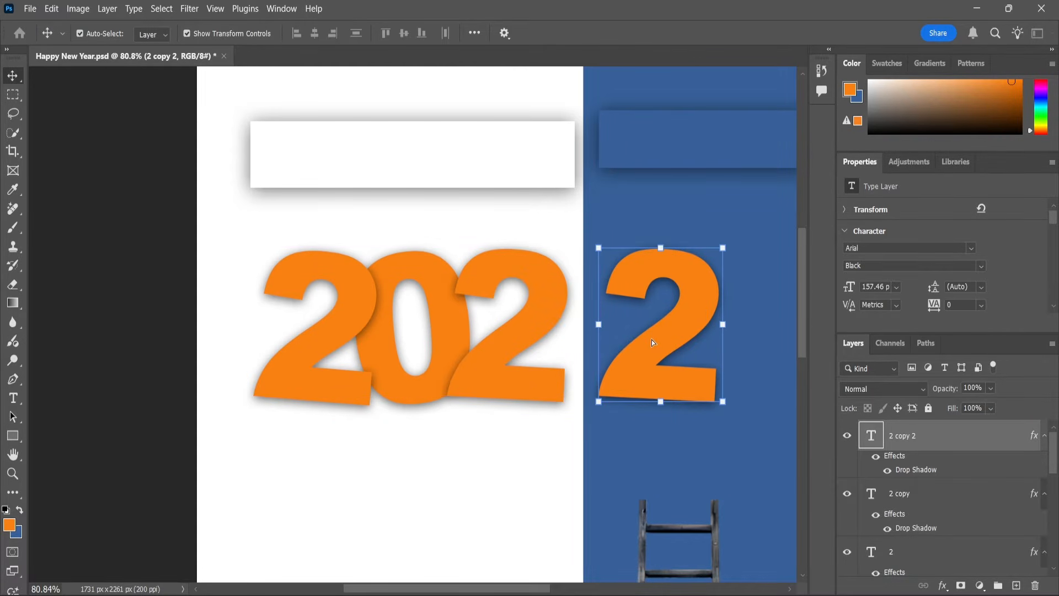
- Change the digit on the blue half to 0 and colour it white
double_click(677, 341)
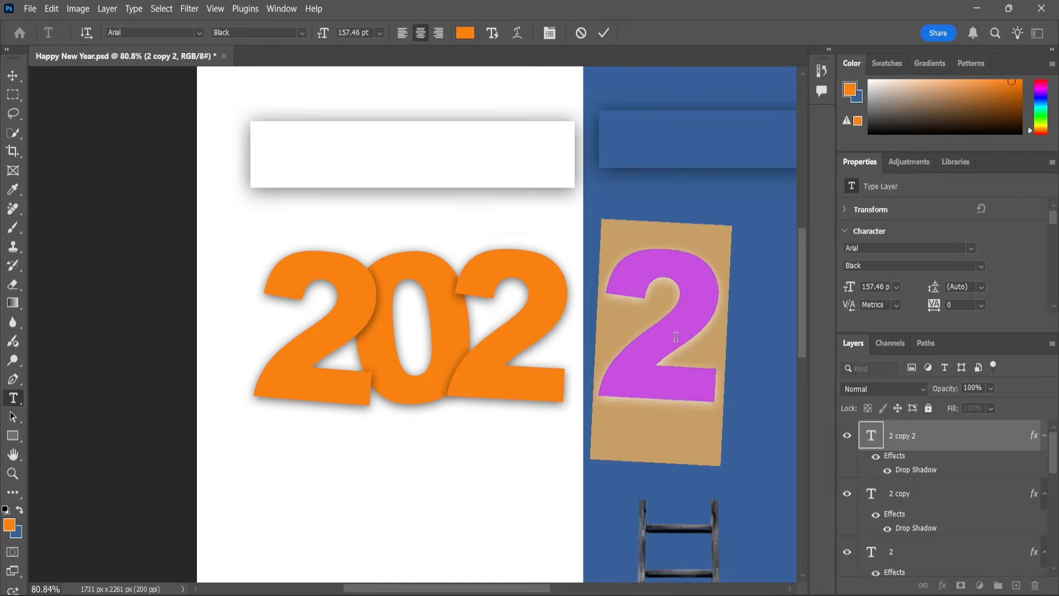
left_click(677, 337)
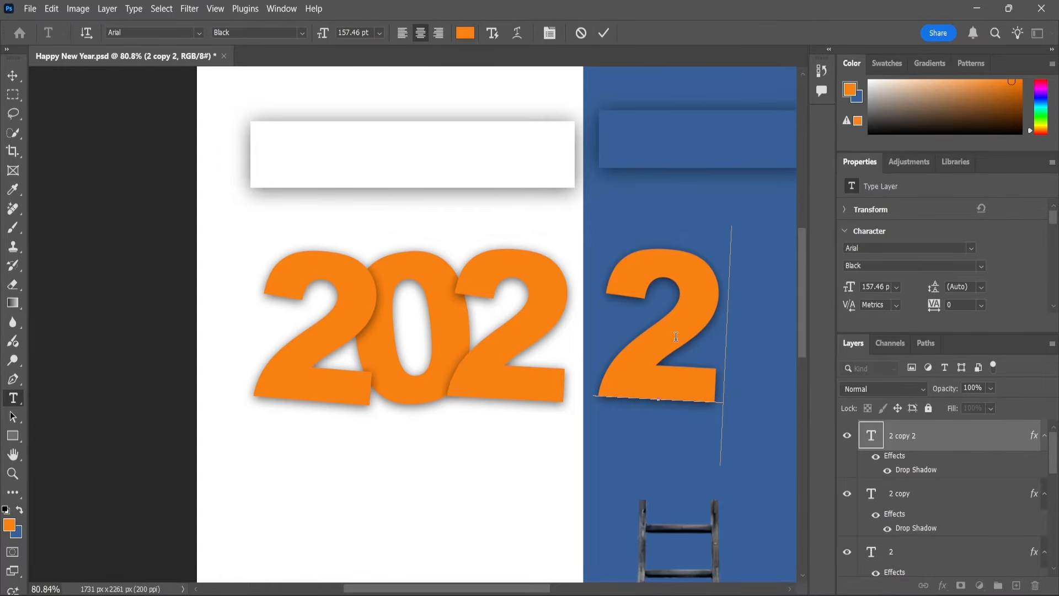
type("0")
key("ctrl+a")
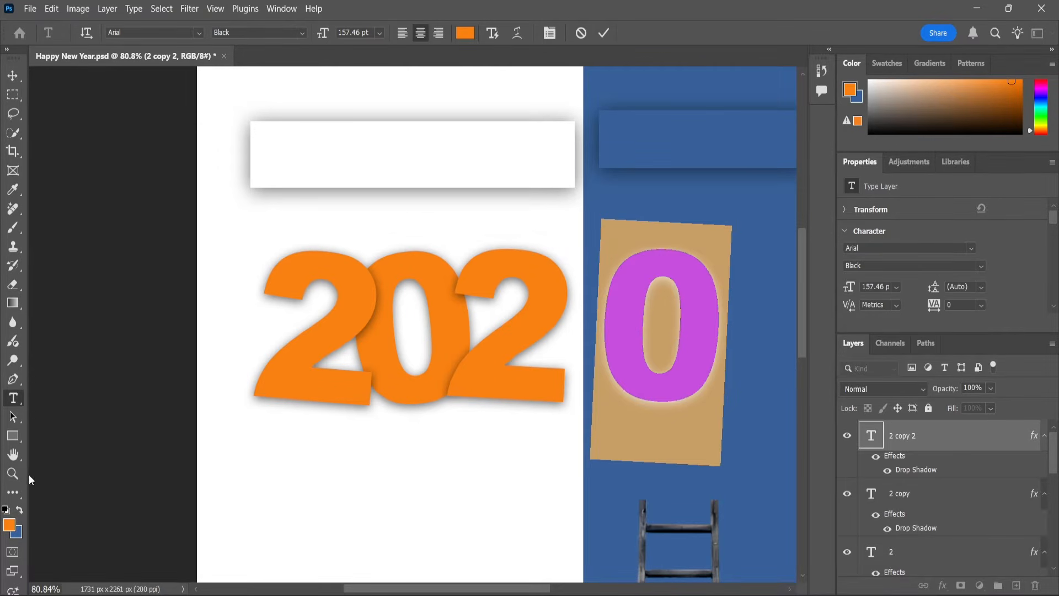
left_click(8, 524)
left_click(315, 103)
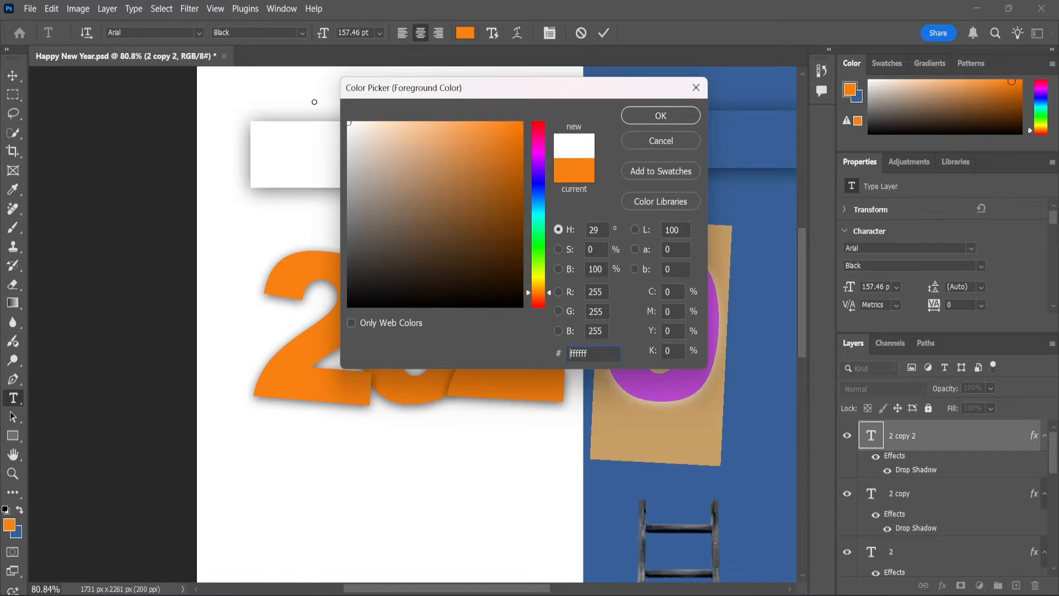
left_click(642, 123)
left_click(12, 75)
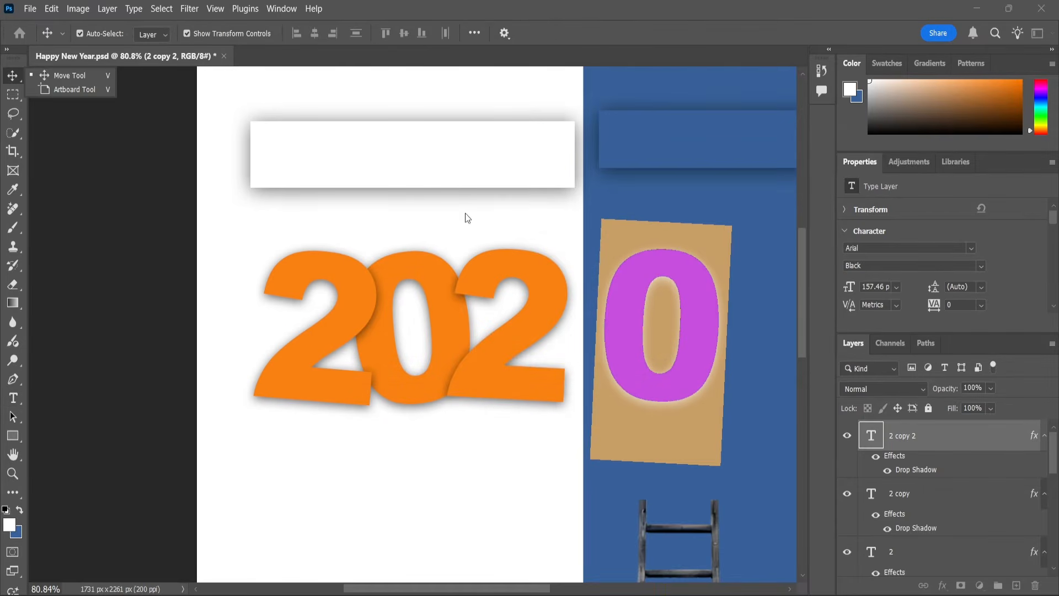
scroll(696, 313, "up", 2)
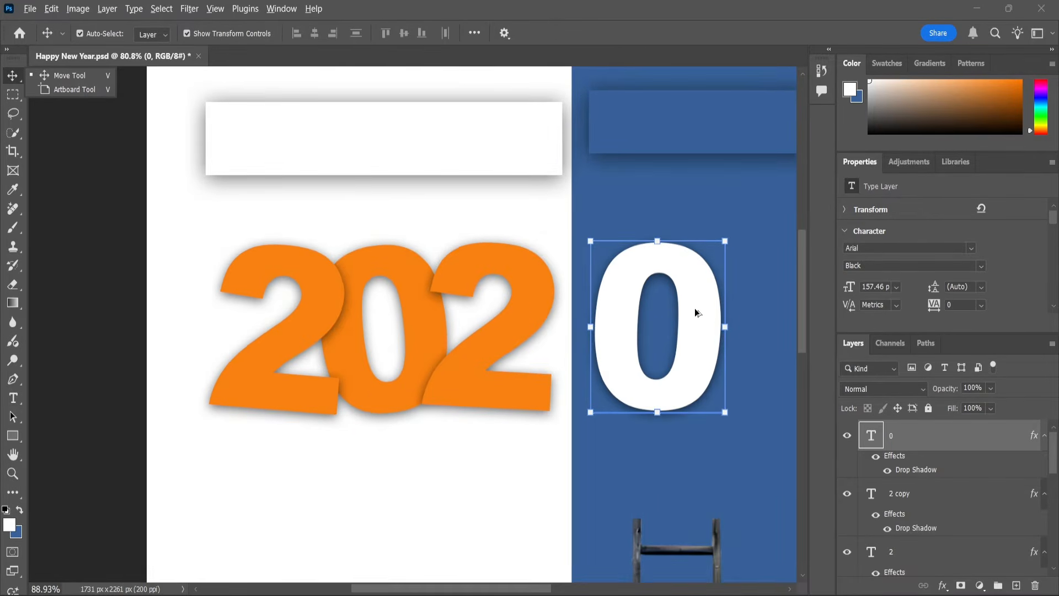
- Move the white digit to the left edge of the blue half and change it to 6
left_click_drag(697, 319, 682, 324)
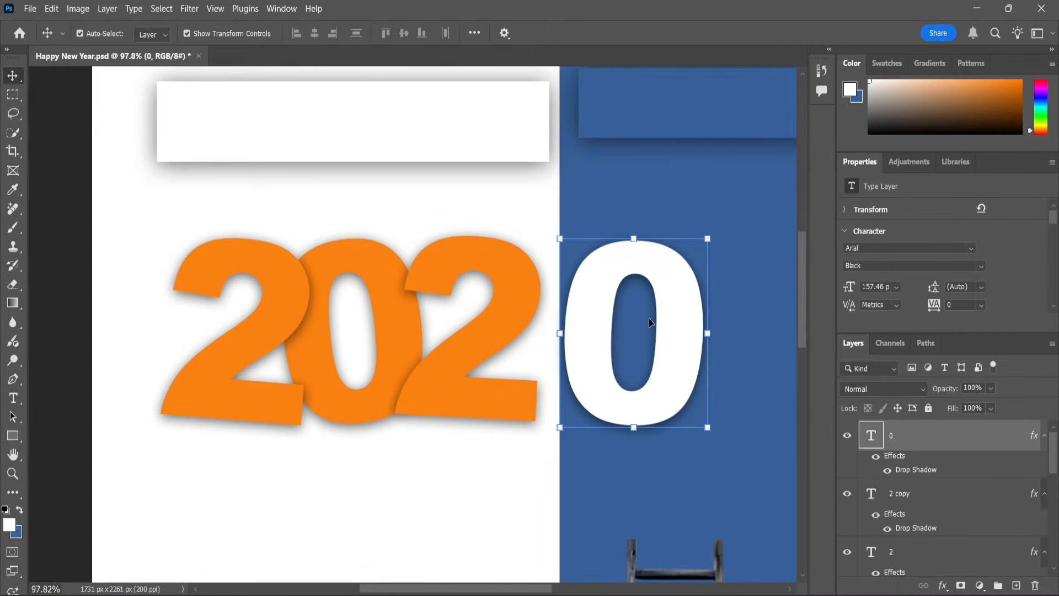
double_click(594, 325)
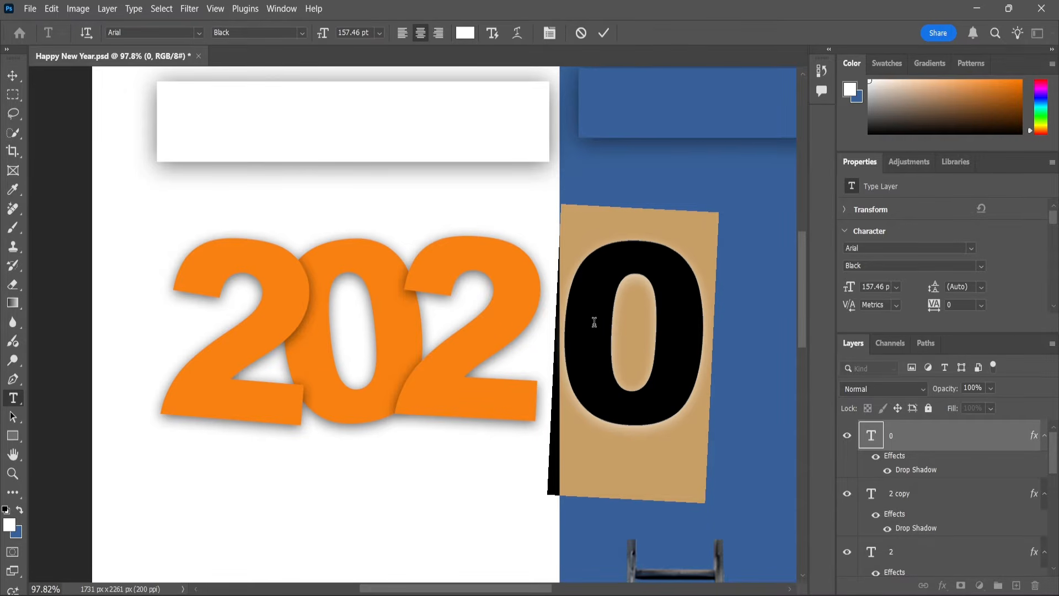
type("6")
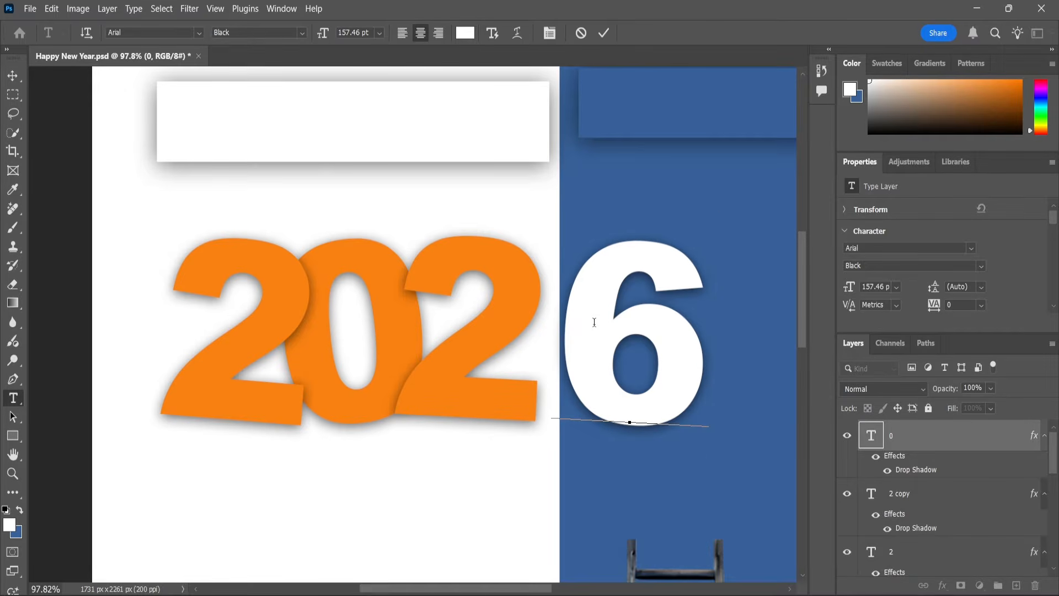
left_click(11, 77)
scroll(574, 346, "down", 3)
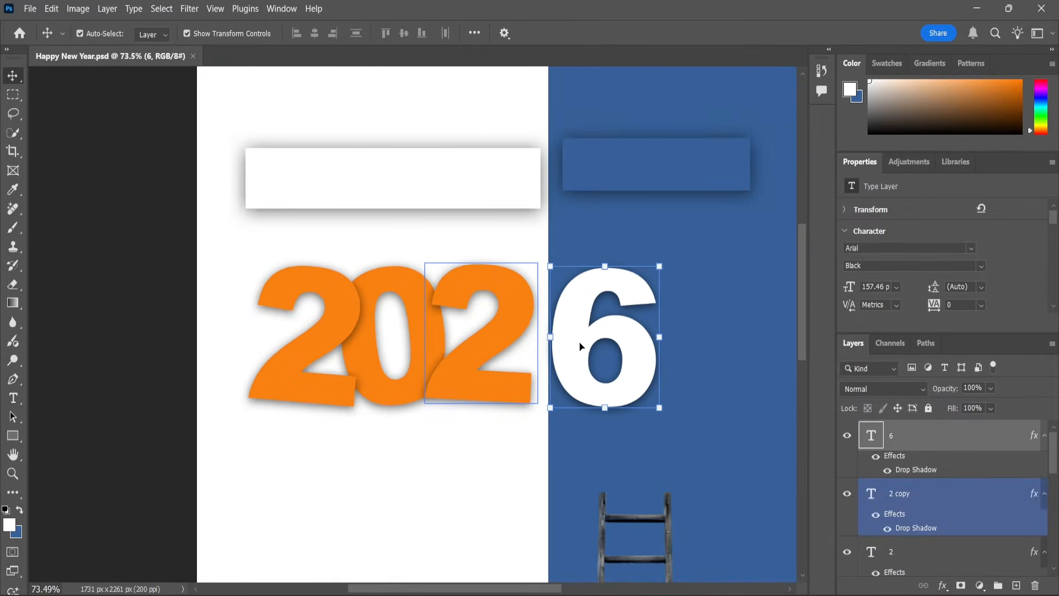
- Move the 6 slightly right, and shift the three orange digits right so the last 2 crosses onto the blue half
left_click_drag(580, 346, 611, 347)
left_click(459, 374)
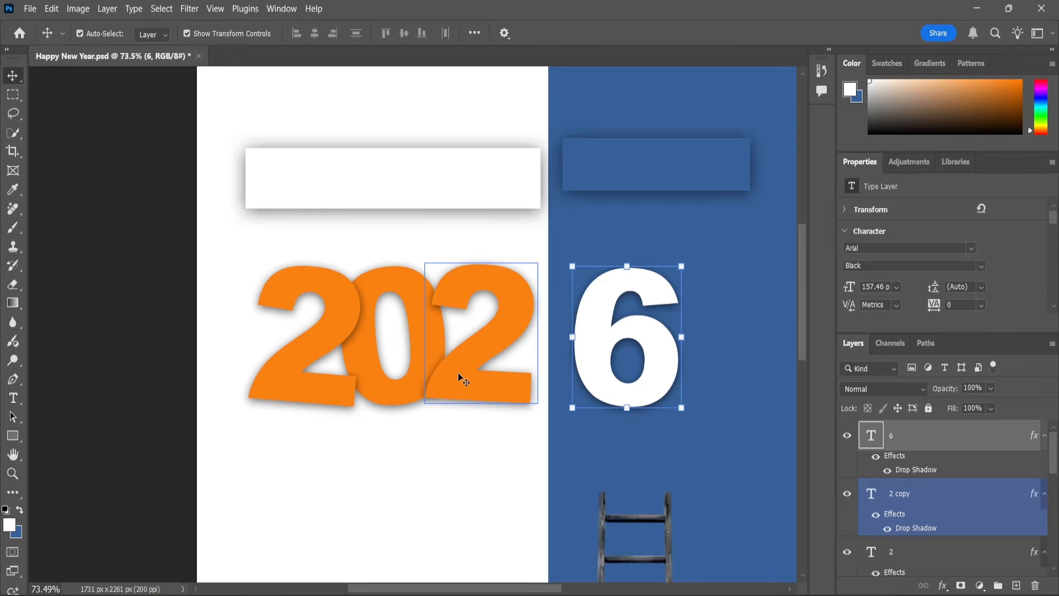
left_click(374, 389, "shift")
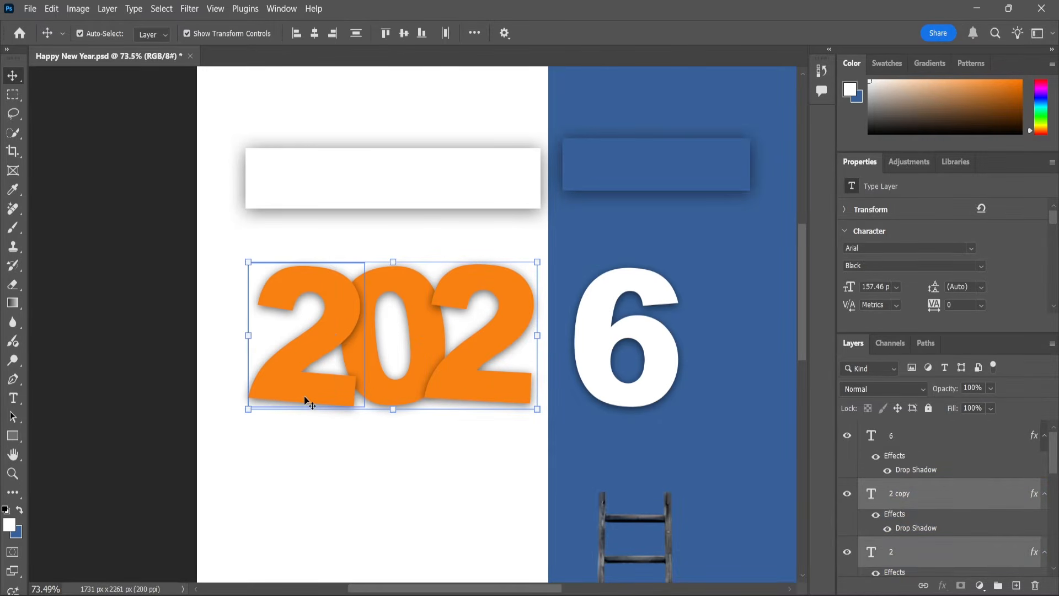
left_click_drag(455, 371, 493, 367)
- Scale all four digits of 2026 together to 109.85%
left_click(612, 336, "shift")
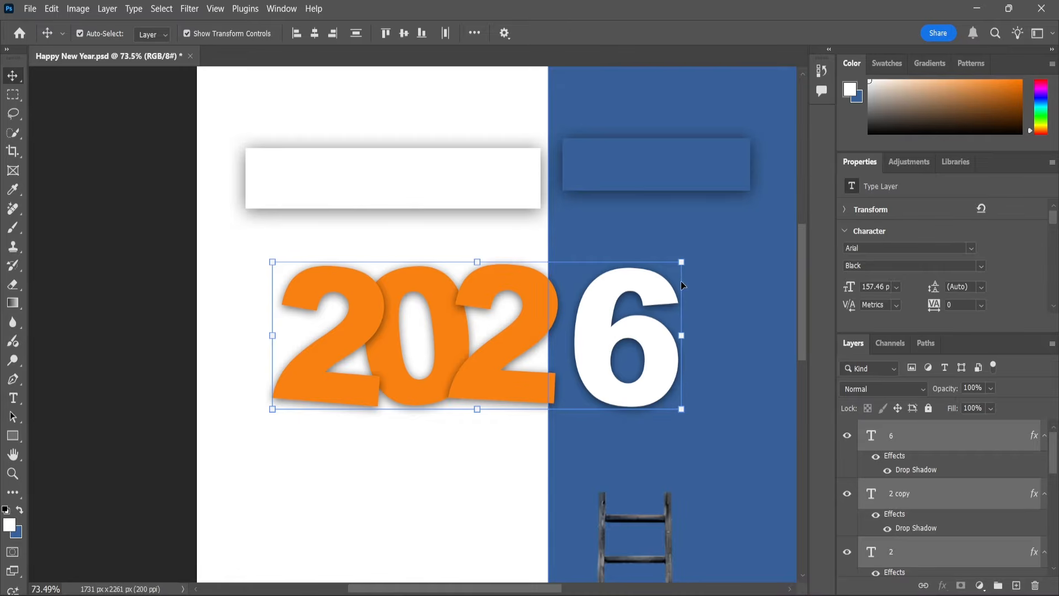
left_click_drag(682, 262, 709, 249)
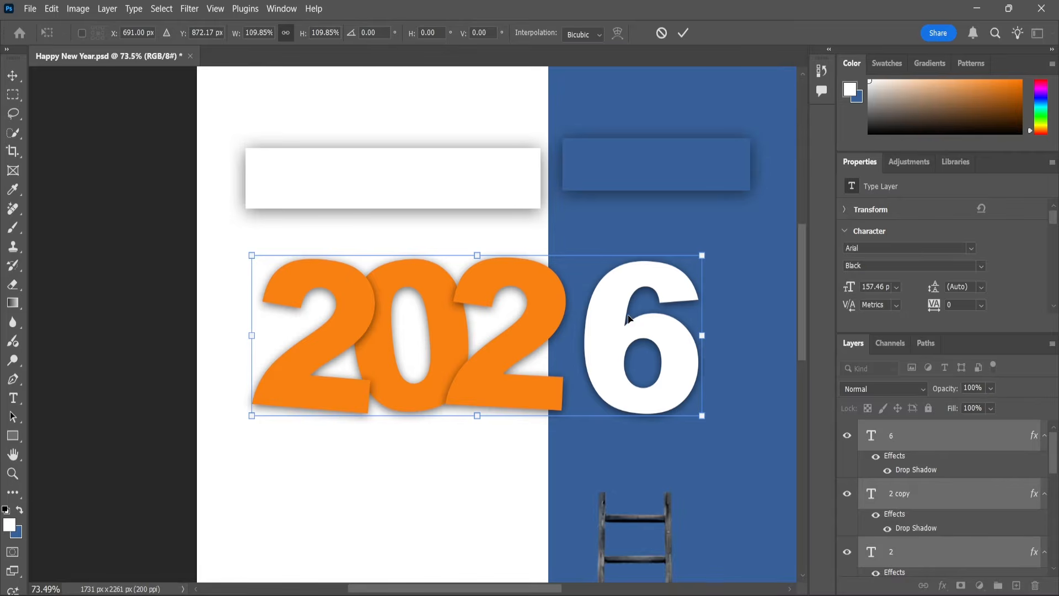
left_click(11, 76)
left_click(131, 245)
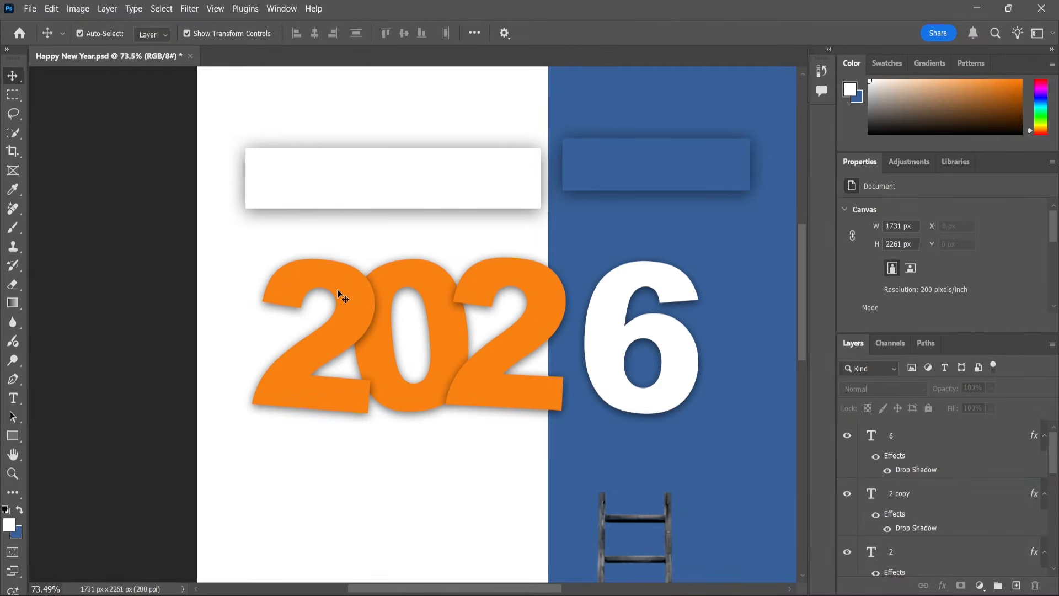
- Shift the three orange digits slightly left to align with the left edge of the white bar
left_click(337, 289)
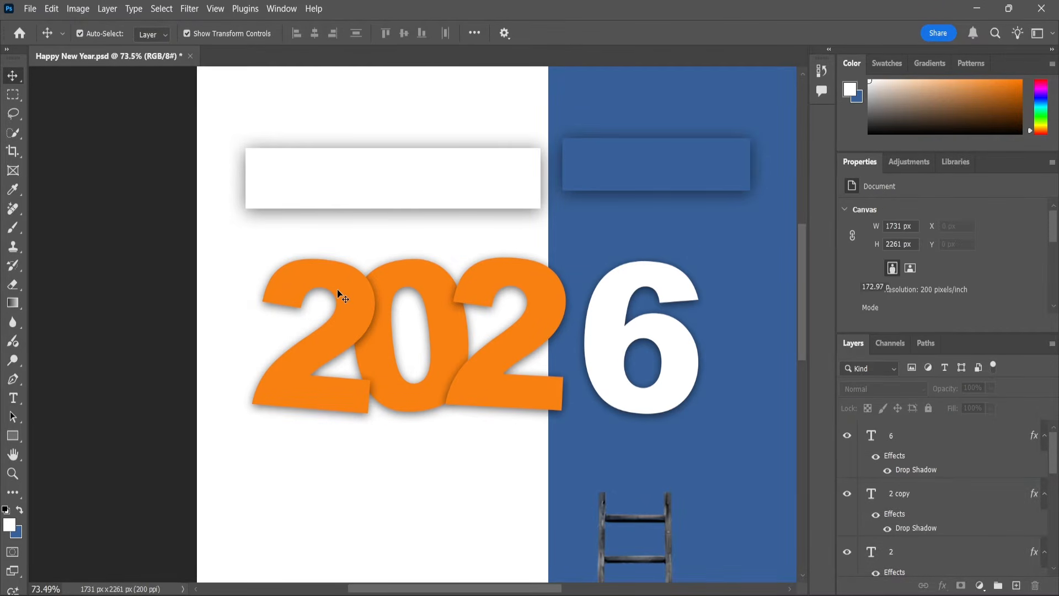
left_click(415, 410, "shift")
left_click(538, 402, "shift")
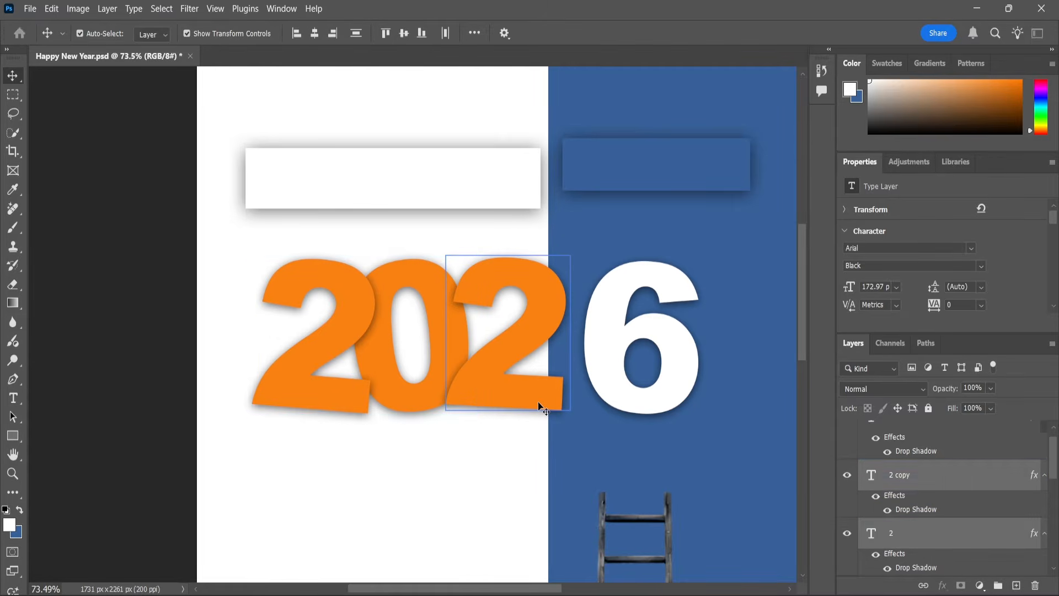
left_click_drag(535, 395, 529, 396)
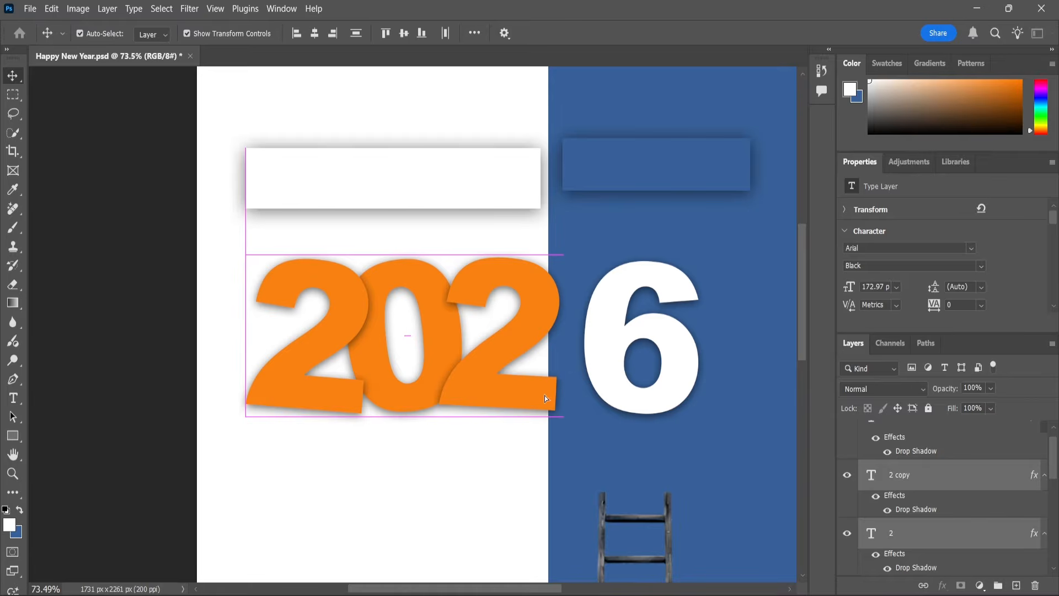
- Tilt the white 6 slightly counterclockwise and move it left until it meets the last orange 2
left_click(677, 345)
left_click_drag(676, 345, 668, 346)
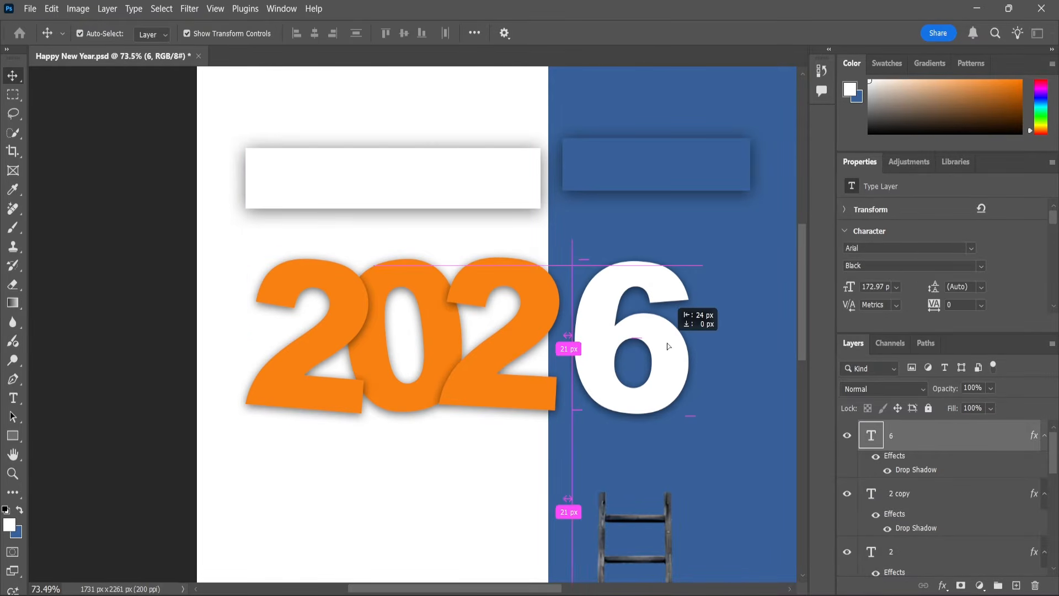
left_click_drag(705, 255, 701, 220)
left_click_drag(673, 351, 646, 332)
left_click(18, 77)
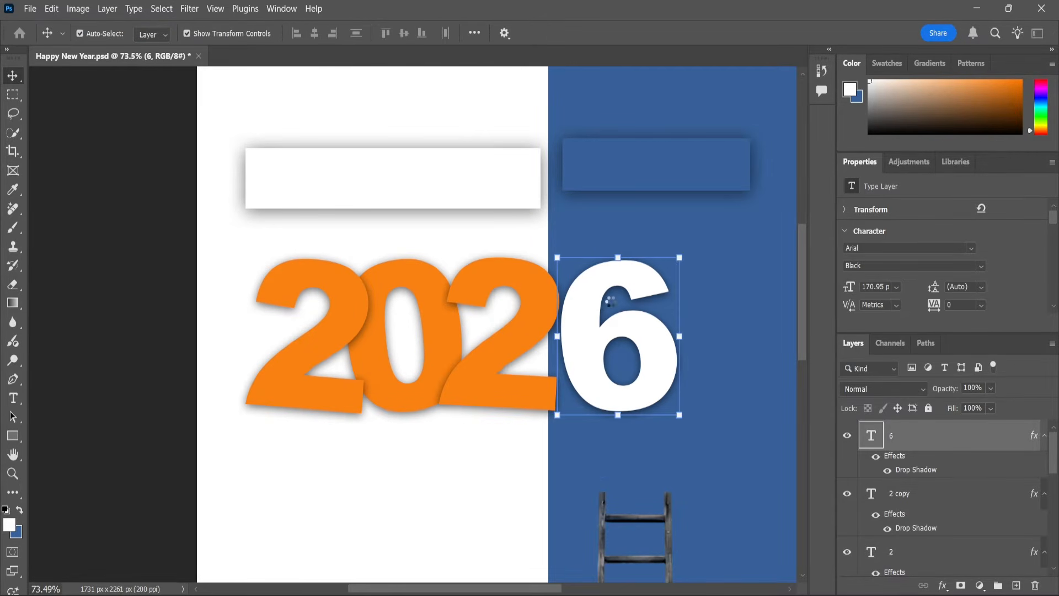
scroll(600, 310, "down", 4)
scroll(531, 355, "down", 3)
left_click(373, 378)
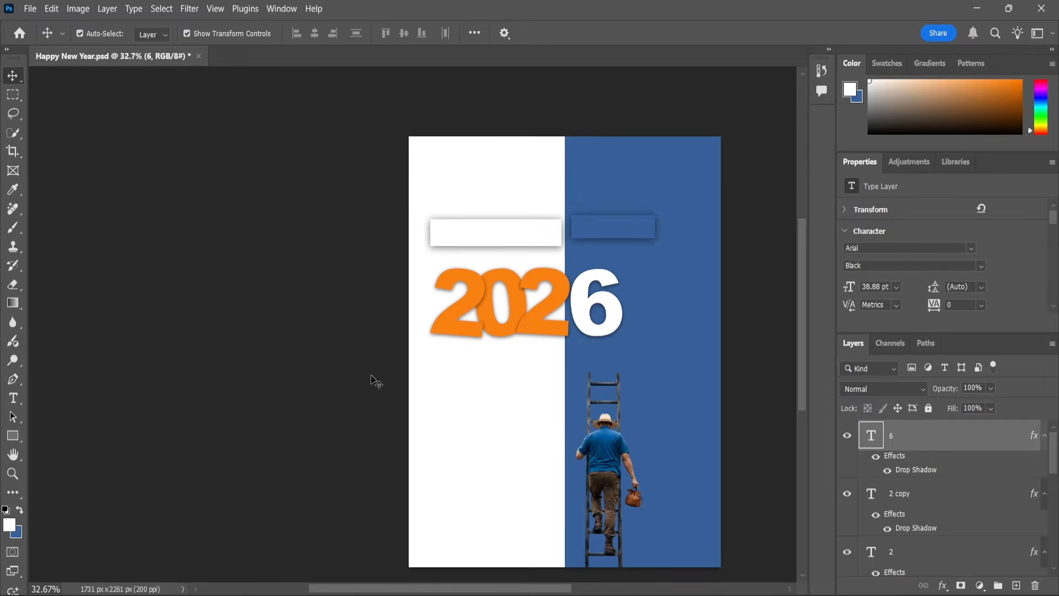
- Convert the first 2, the last 2 and the 6 each to a smart object
scroll(585, 313, "up", 3)
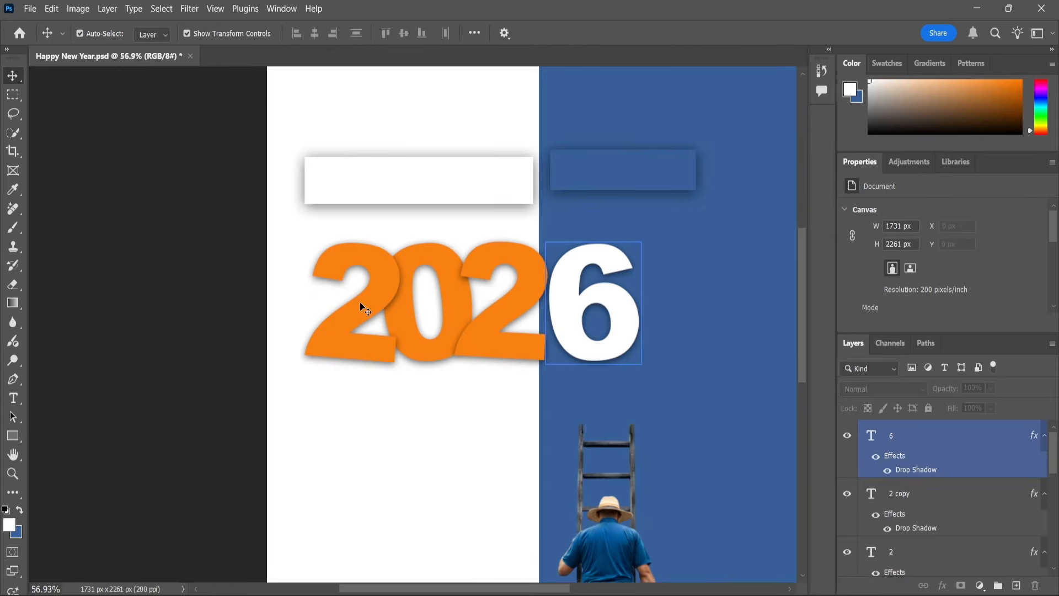
left_click(360, 303)
right_click(895, 539)
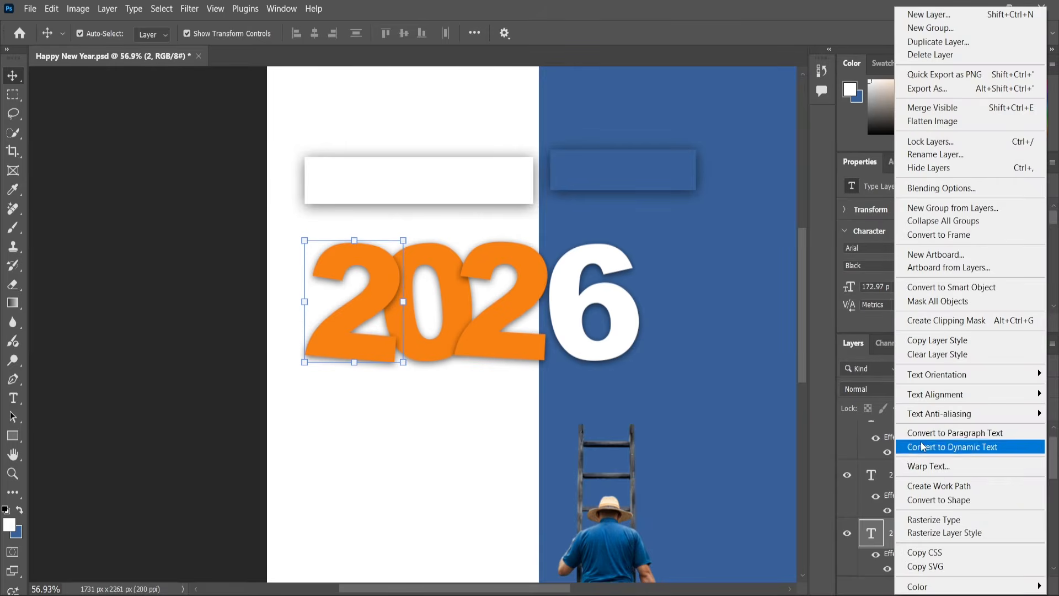
left_click(945, 287)
left_click(901, 475)
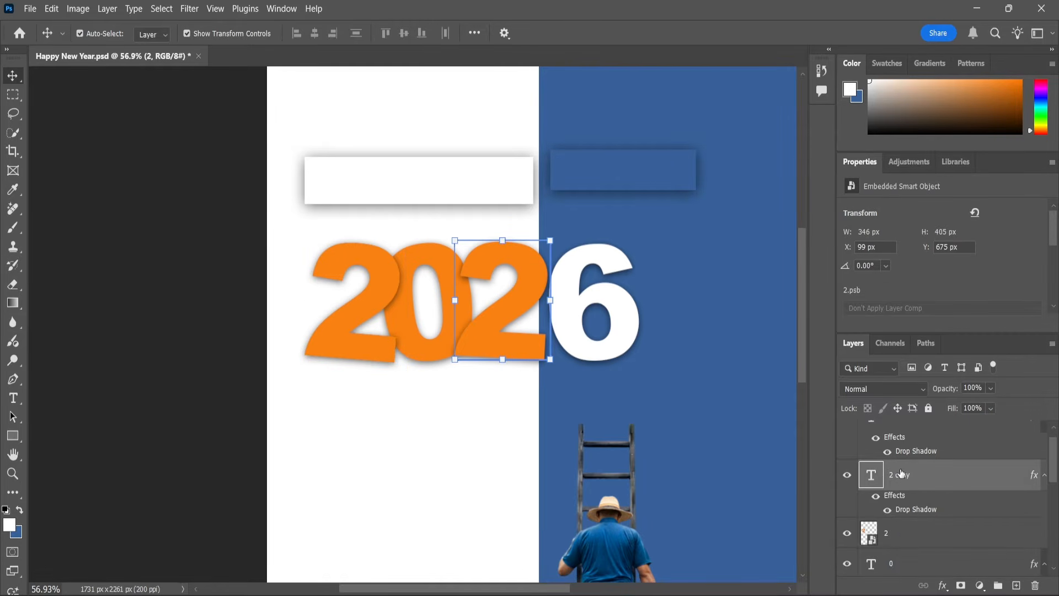
right_click(941, 476)
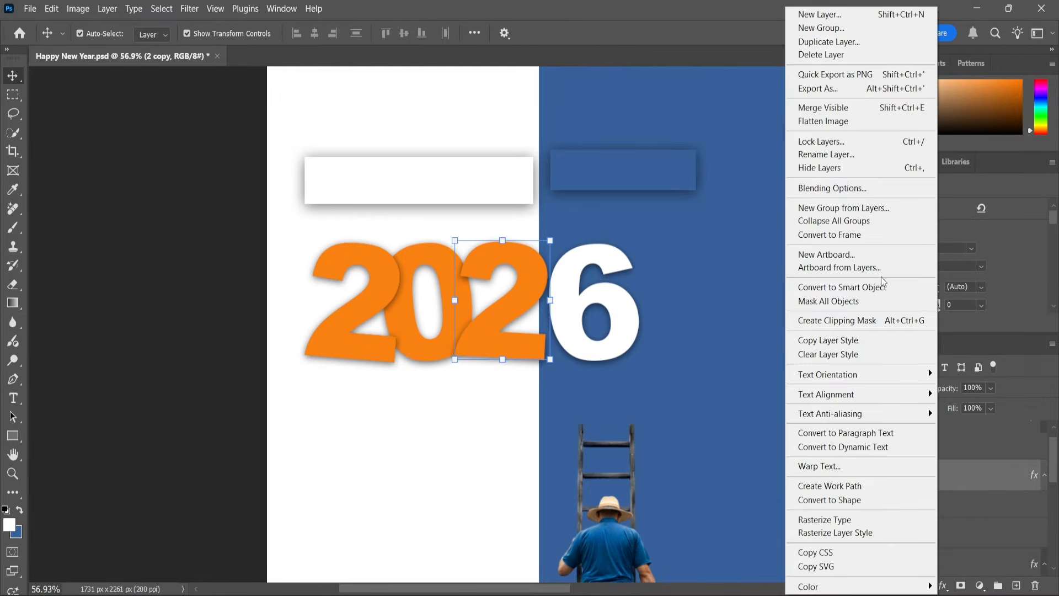
left_click(844, 287)
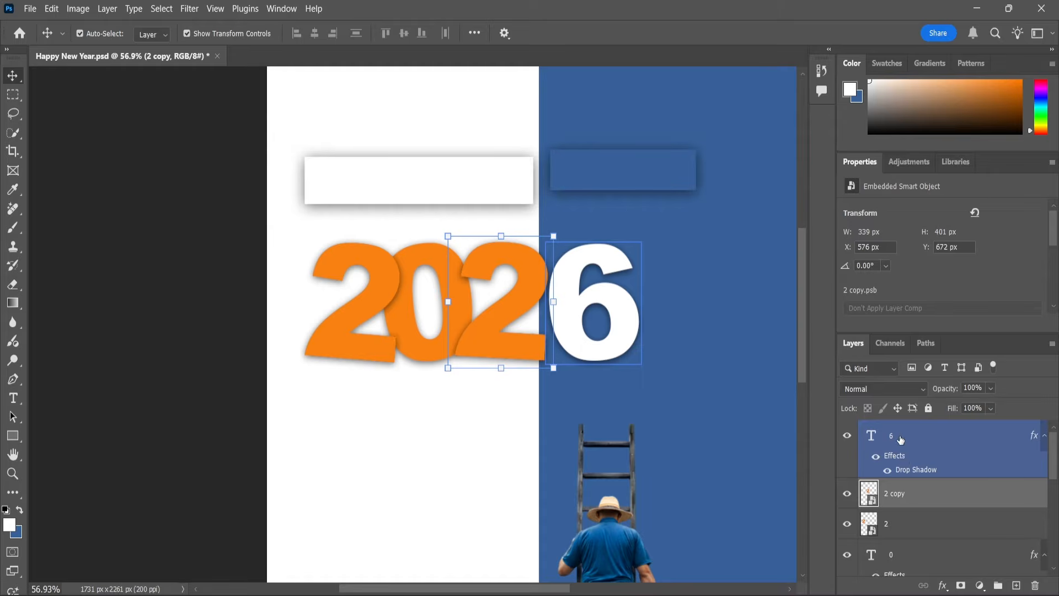
left_click(901, 440)
right_click(902, 438)
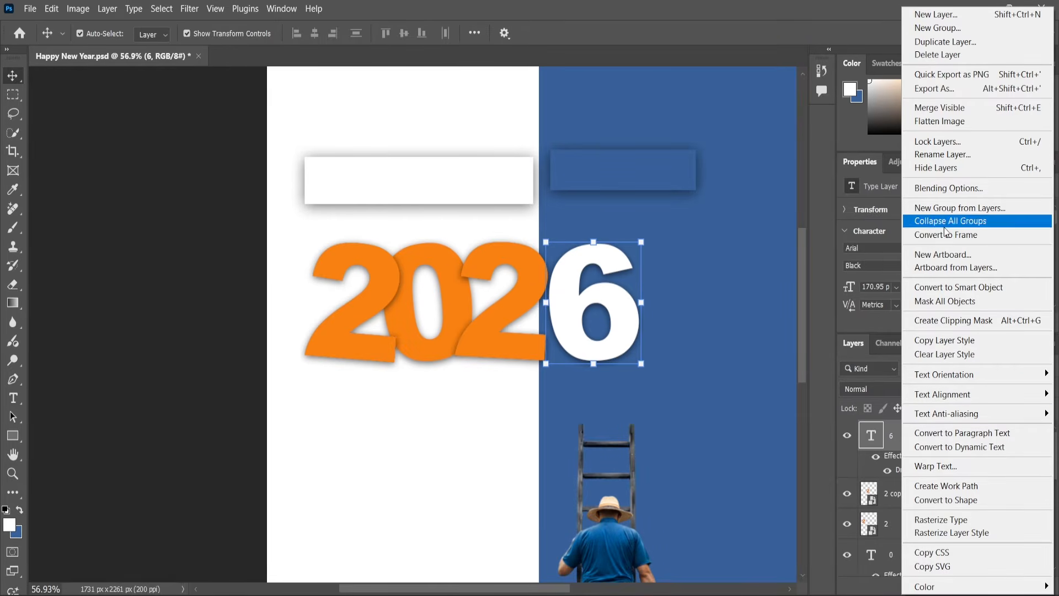
left_click(942, 288)
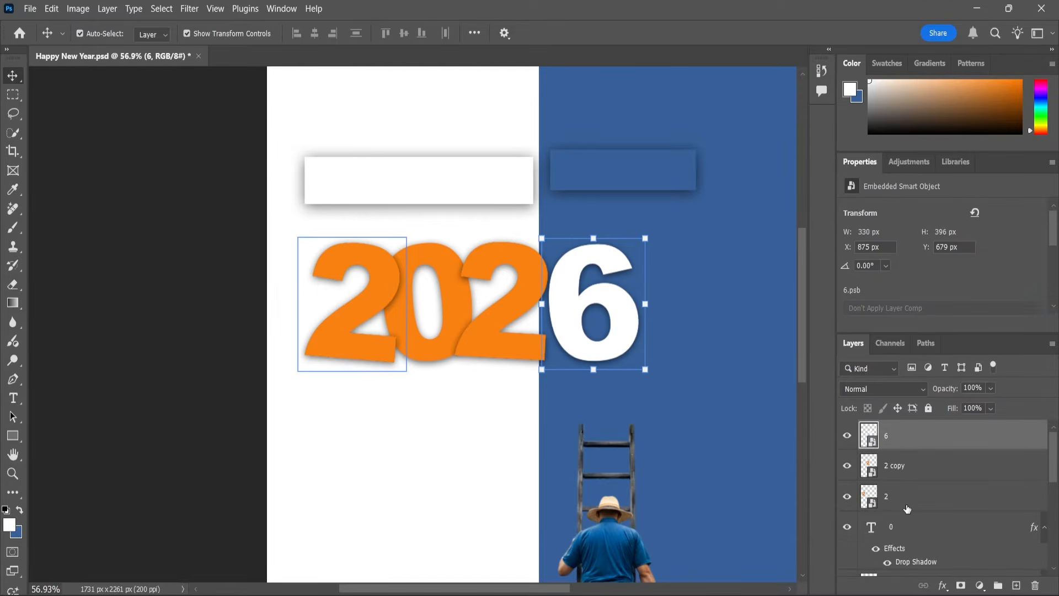
- Draw a small elliptical selection in the upper curve of the first 2
left_click(375, 266)
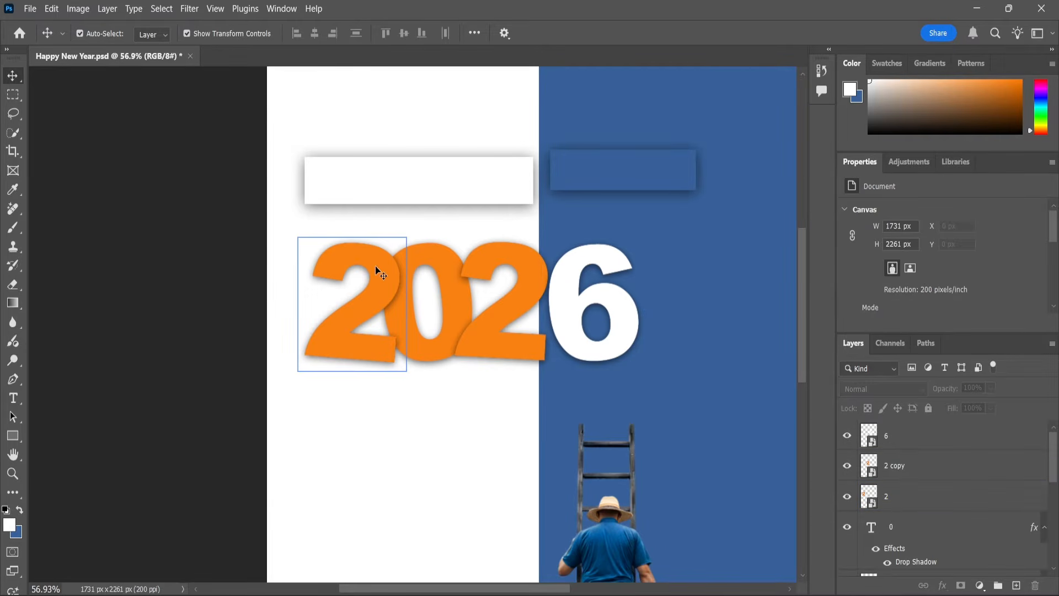
right_click(14, 100)
left_click(51, 102)
scroll(363, 255, "up", 4)
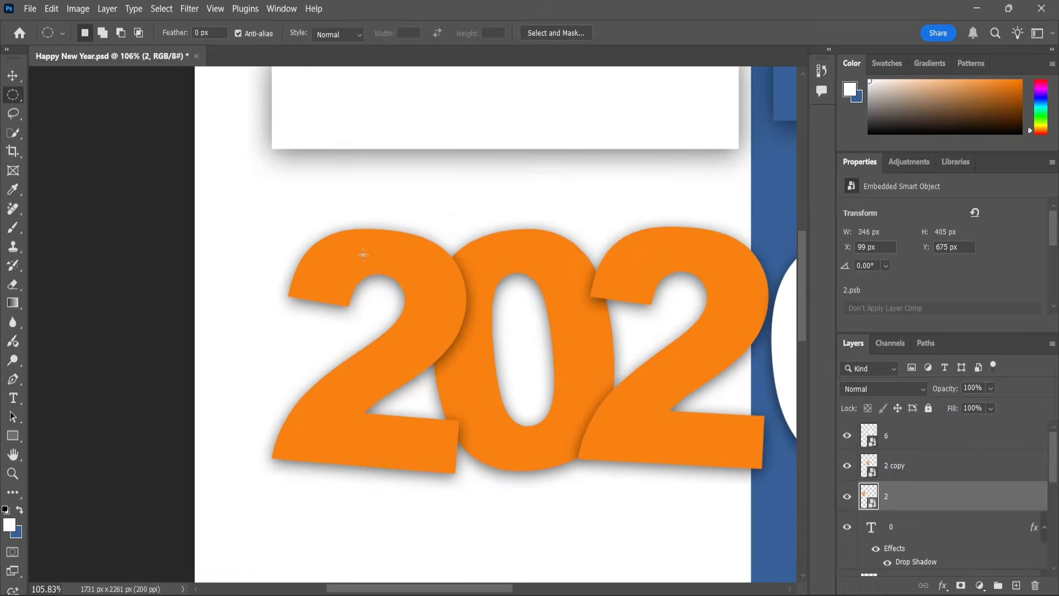
scroll(363, 255, "up", 4)
left_click_drag(369, 221, 415, 264)
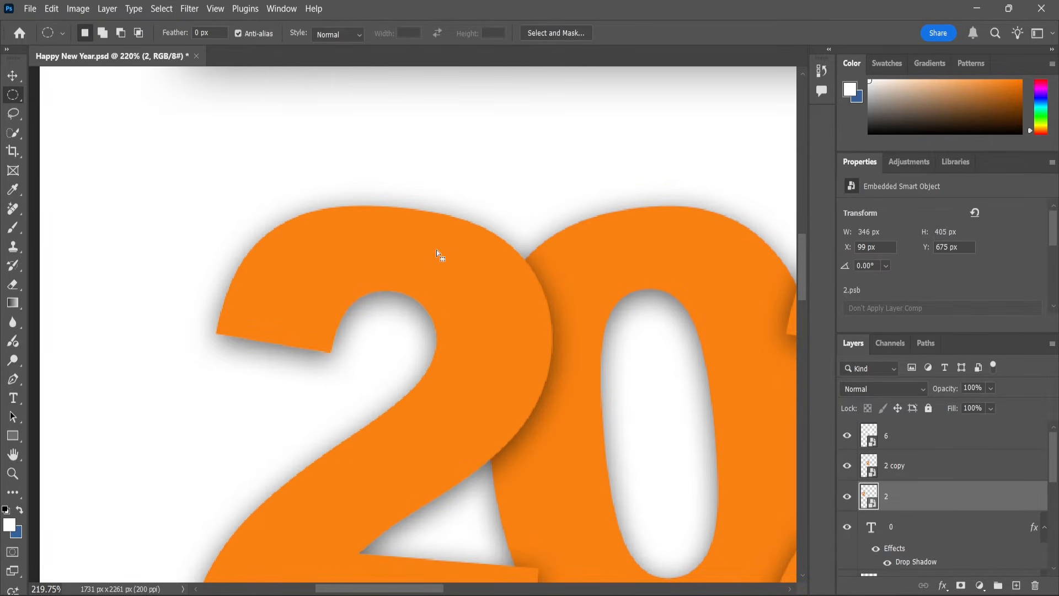
- Invert the selection and add a layer mask to punch a round hole in the first 2
right_click(403, 237)
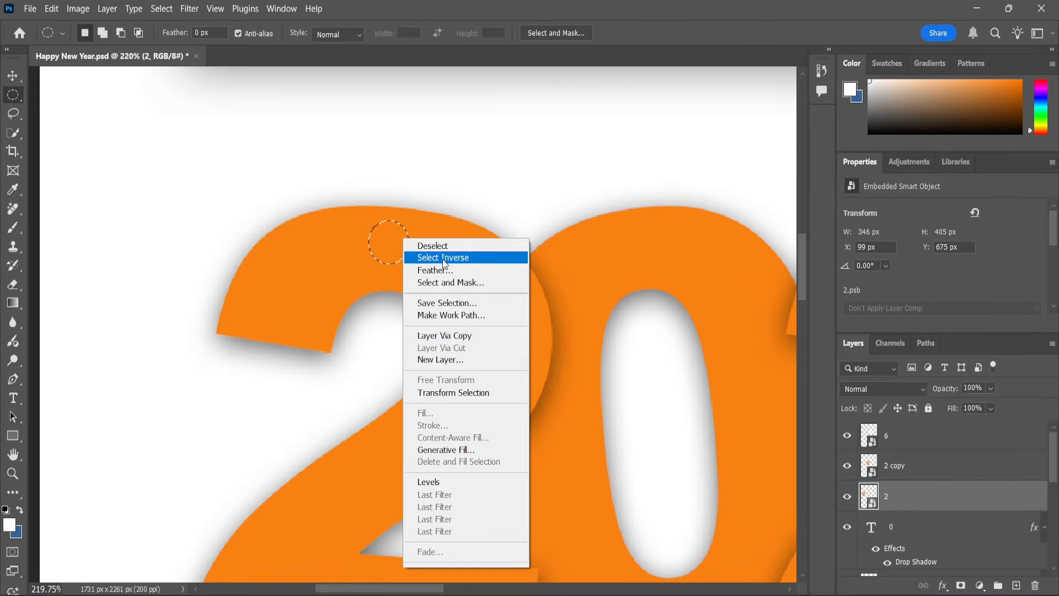
left_click(442, 258)
left_click(961, 587)
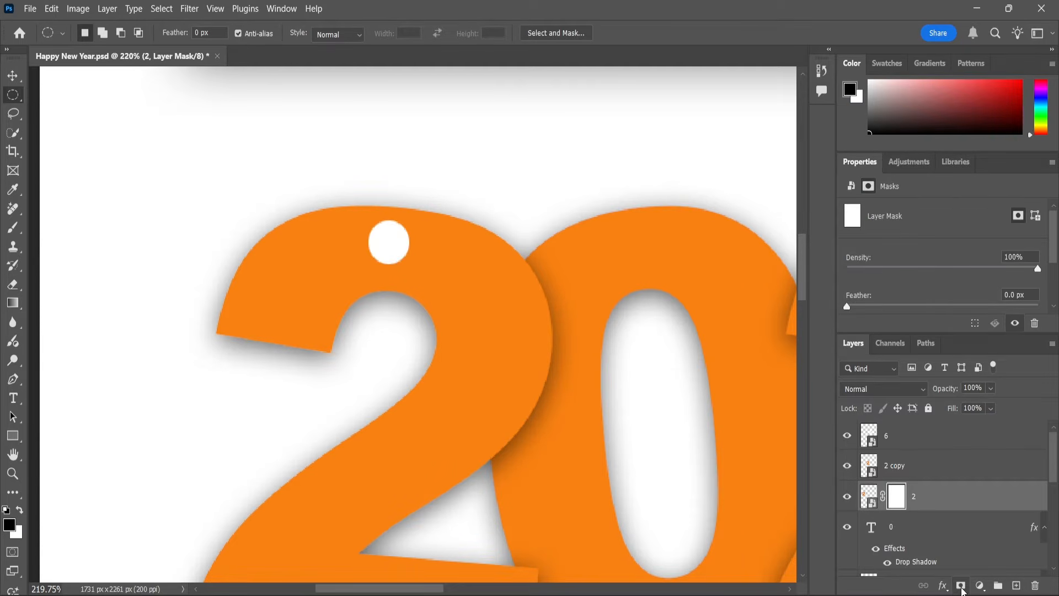
scroll(332, 260, "down", 5)
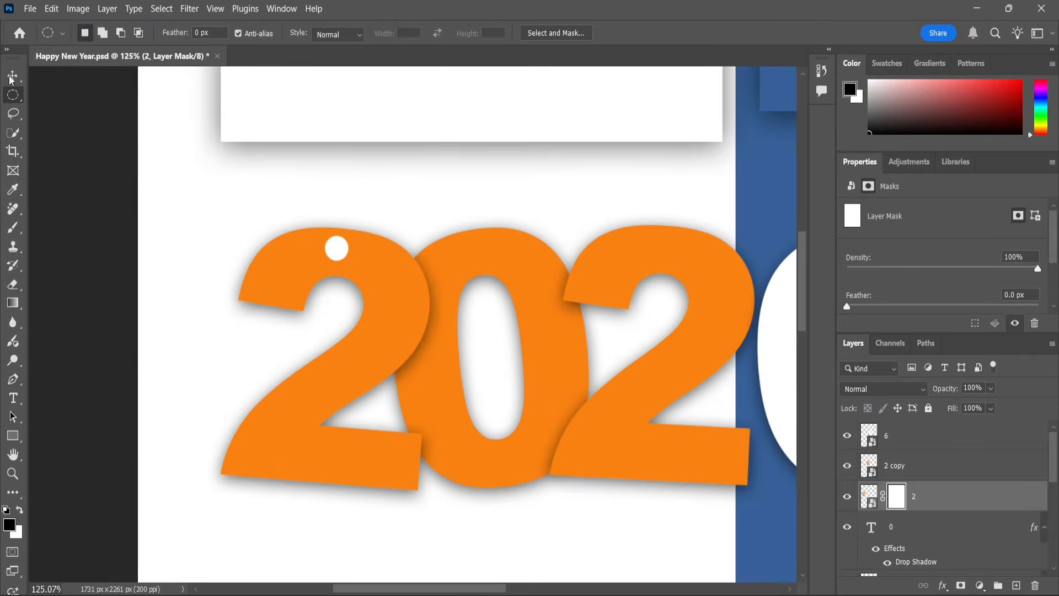
- Draw a small elliptical selection in the upper curve of the last orange 2, with that digit's layer active
key("v")
left_click(665, 295)
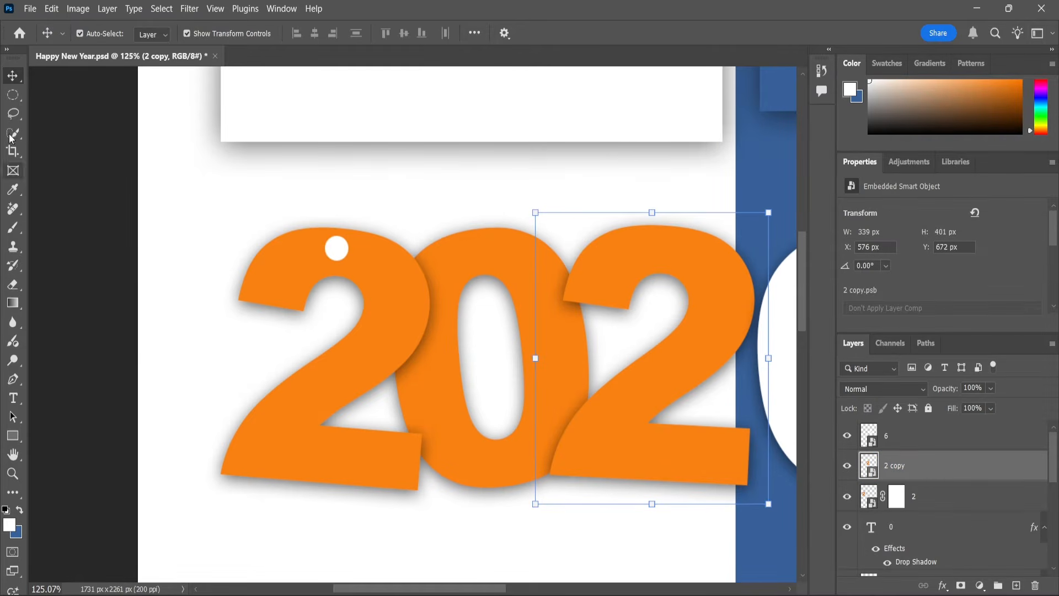
key("m")
scroll(657, 244, "up", 3)
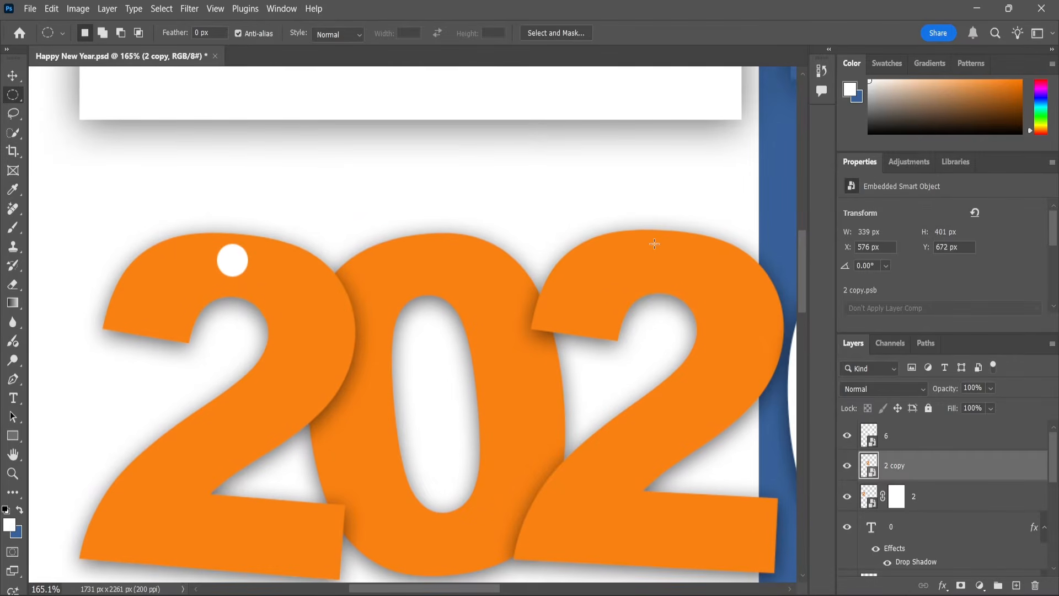
left_click_drag(652, 245, 678, 273)
- Invert the selection and add a layer mask to punch a round hole in the last 2
right_click(661, 254)
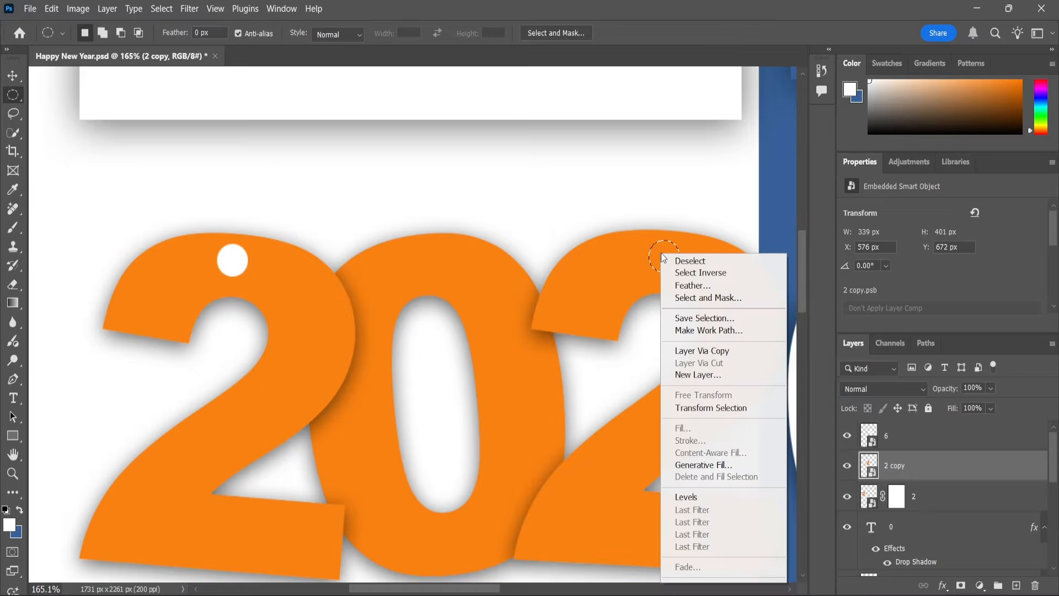
left_click(686, 274)
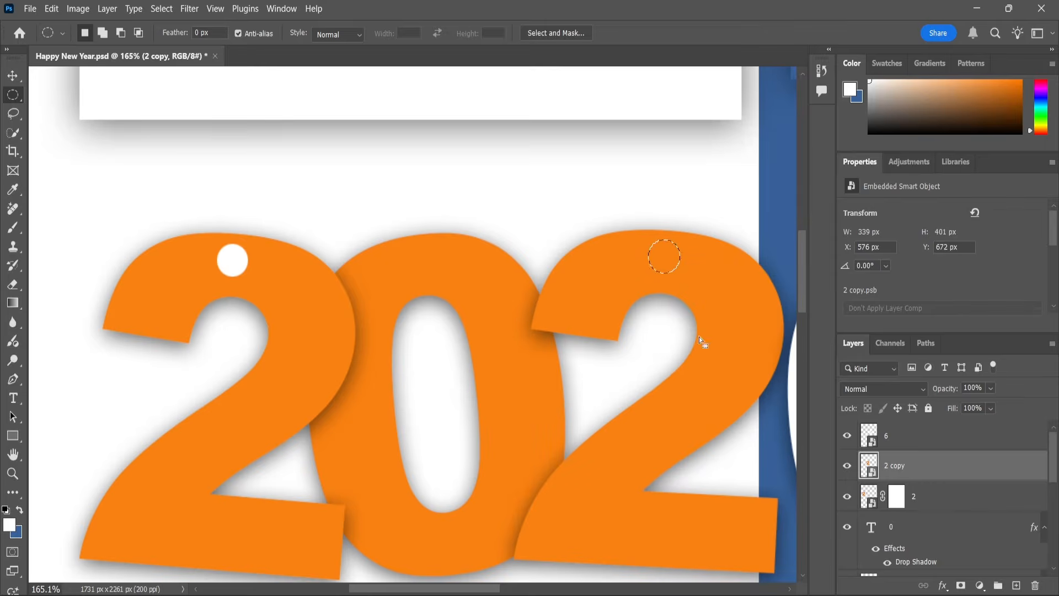
left_click(963, 586)
scroll(431, 331, "down", 4)
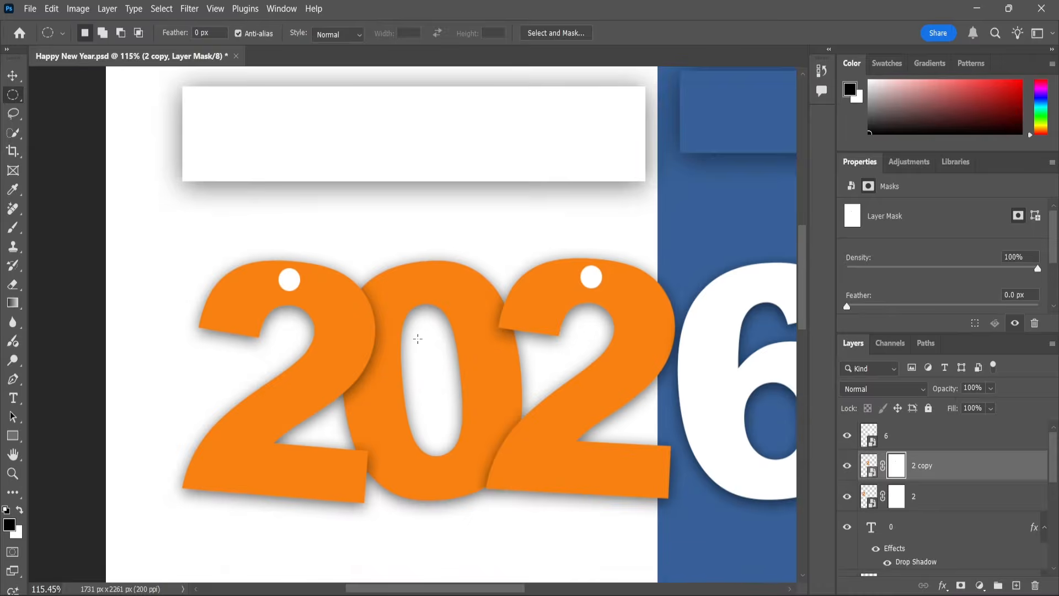
- Switch to File Explorer and place the rope_PNG18118 image from the New Year folder directly above the man-on-ladder layer
scroll(460, 325, "down", 1)
key("v")
left_click(243, 255)
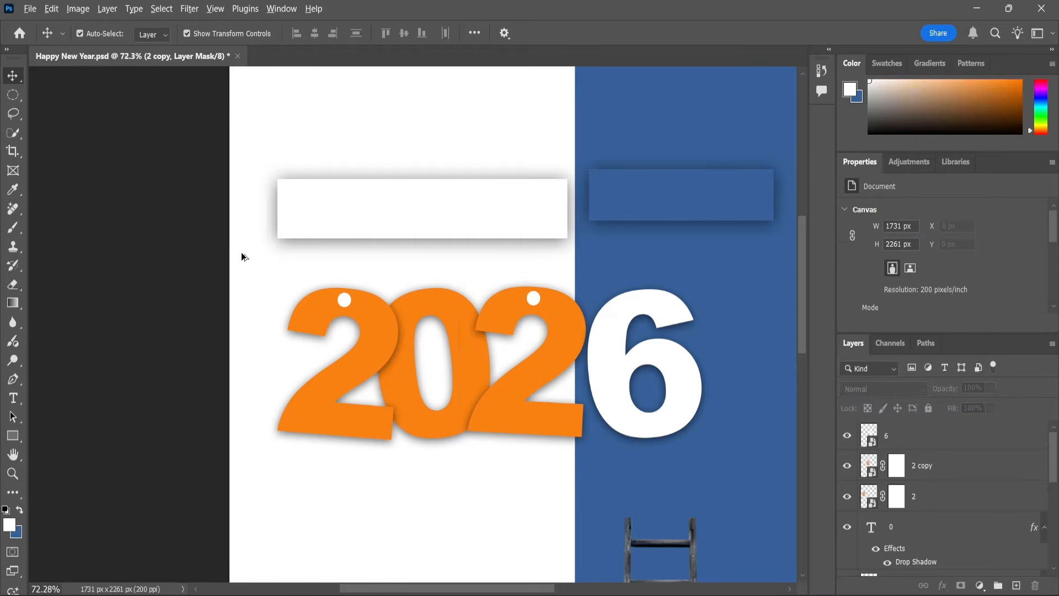
scroll(251, 287, "down", 2)
scroll(251, 291, "down", 1)
left_click(373, 237)
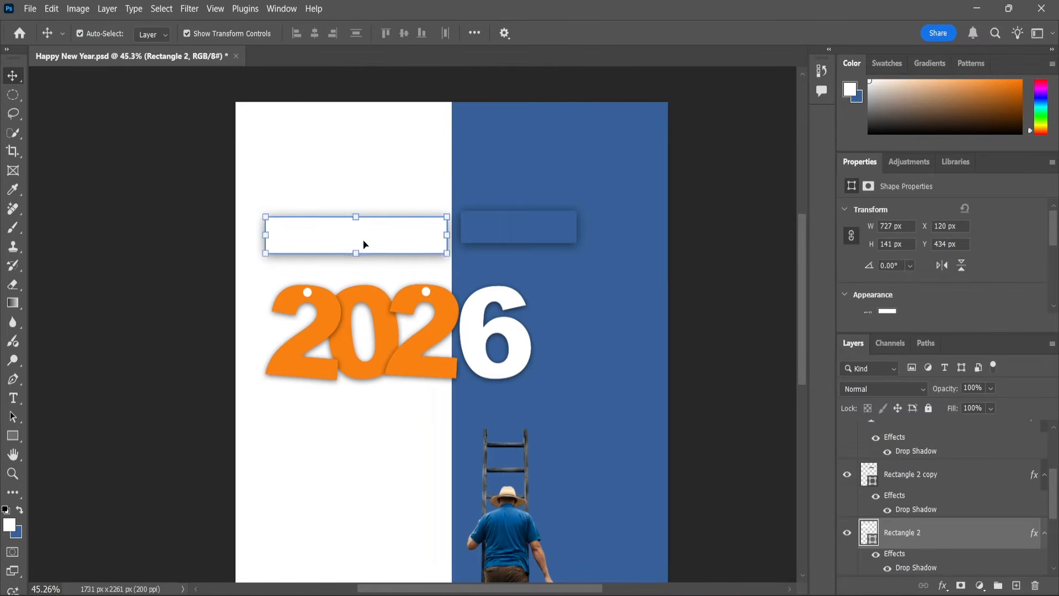
left_click(725, 429)
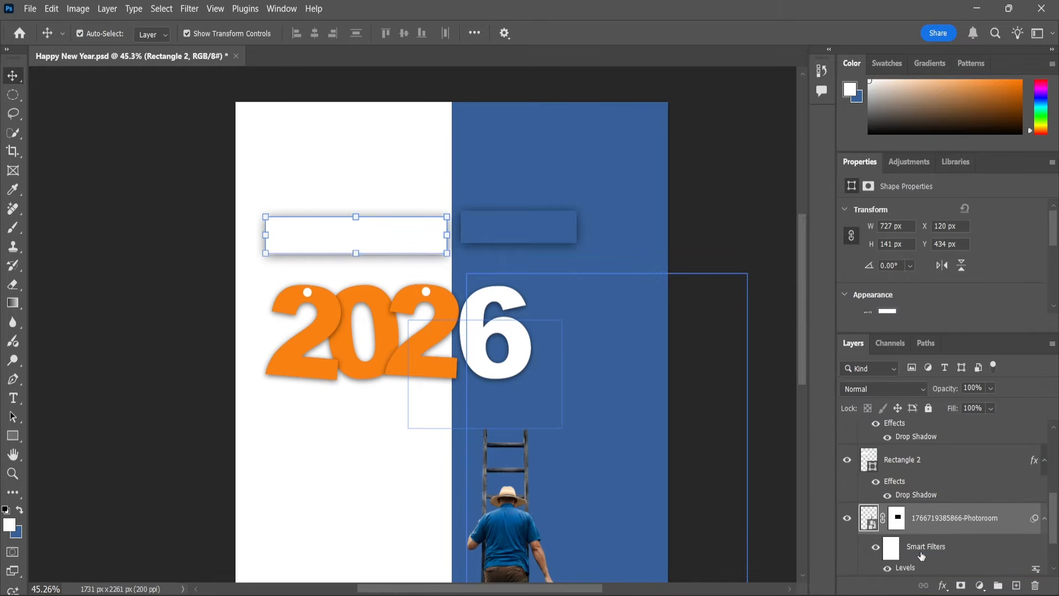
key("alt+Tab")
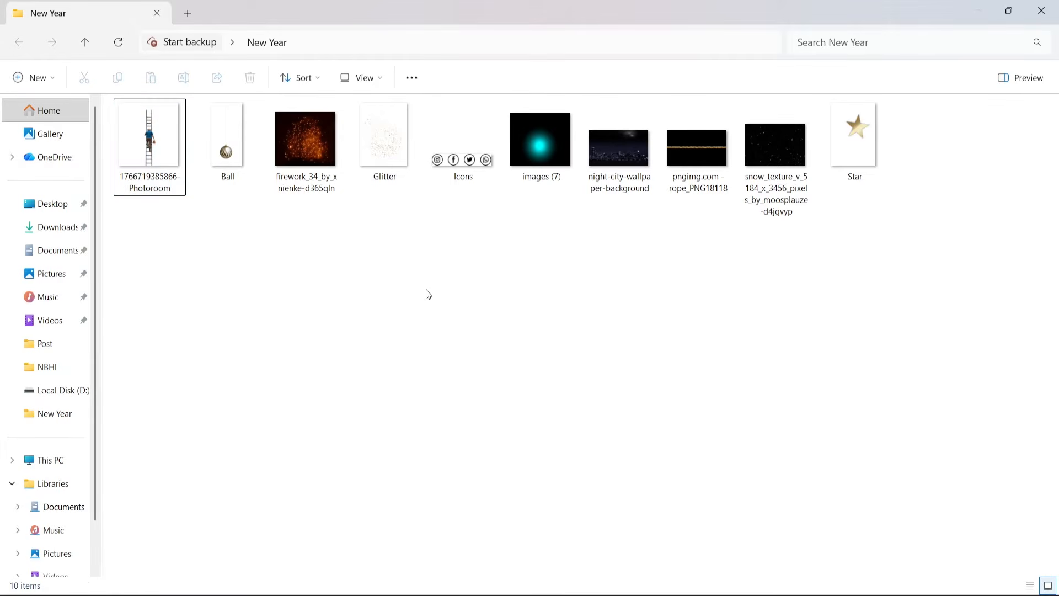
left_click_drag(698, 148, 704, 402)
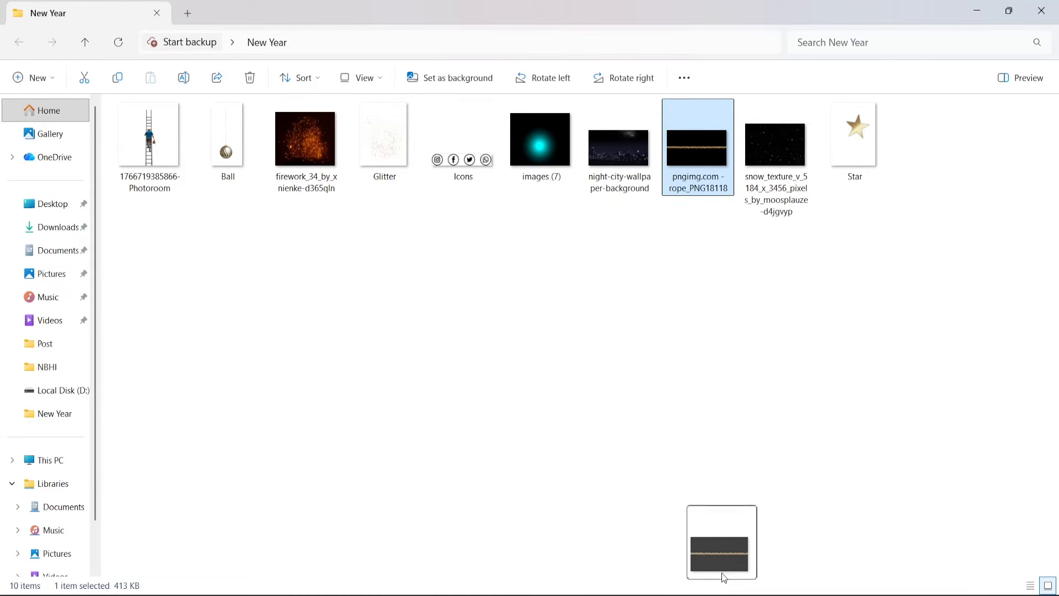
left_click_drag(722, 573, 435, 247)
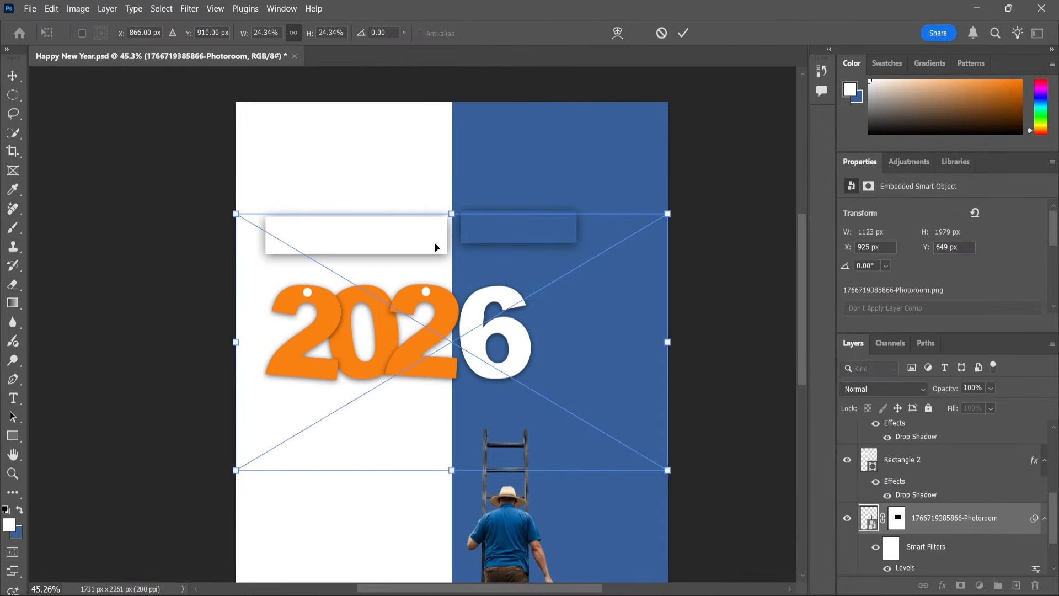
- Scale the placed rope down to about 8% and rotate it 90° so it hangs vertically
left_click_drag(669, 214, 527, 296)
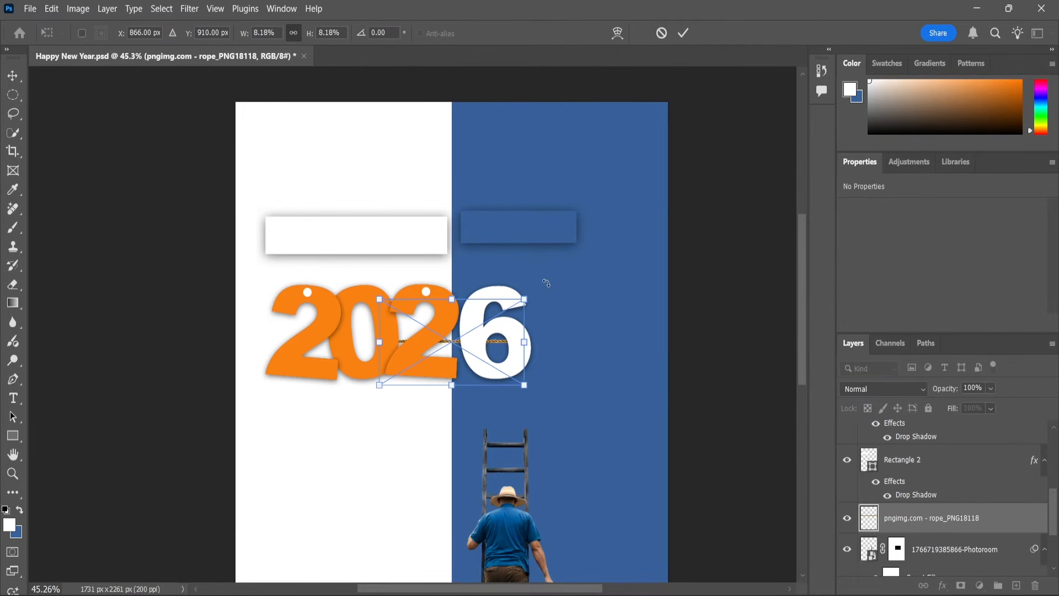
right_click(462, 348)
left_click(503, 180)
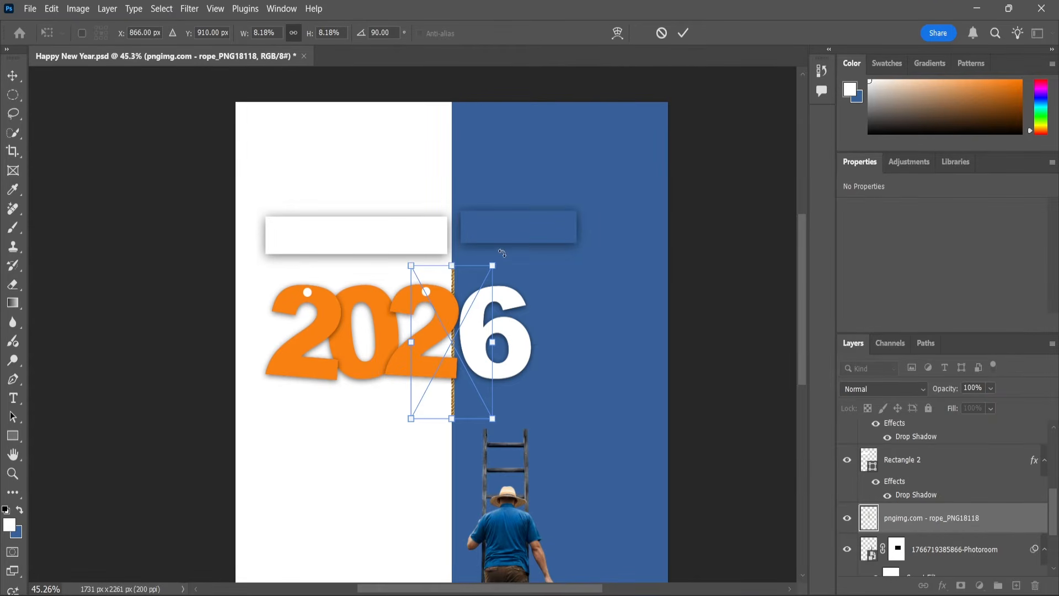
- Move the rope behind the white bar so it hangs down to the first 2, centred over its punched hole
left_click_drag(492, 266, 313, 268)
scroll(339, 236, "up", 5)
left_click_drag(275, 302, 282, 225)
key("Return")
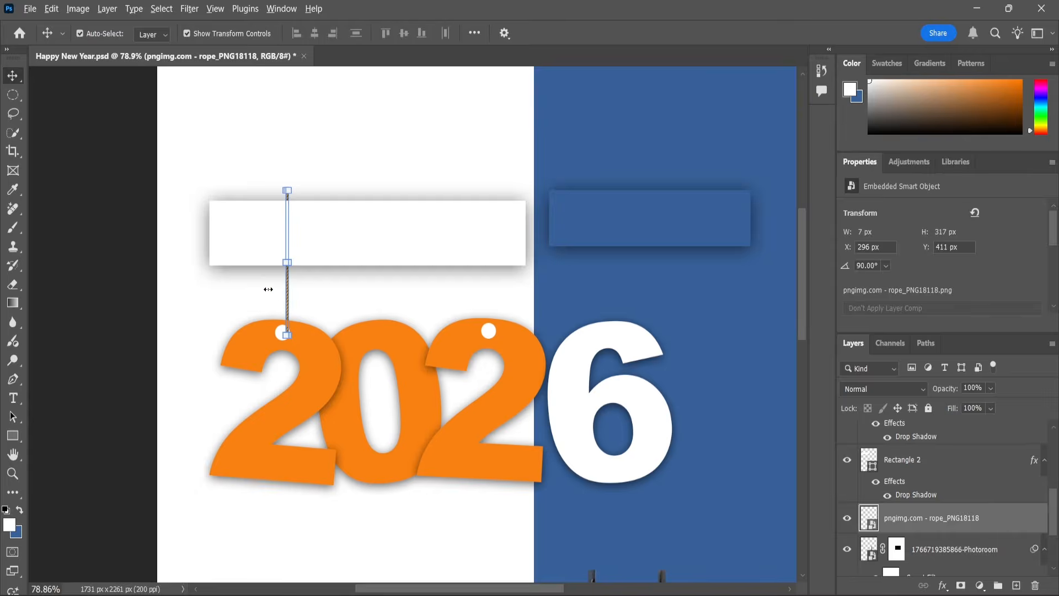
scroll(268, 289, "up", 6)
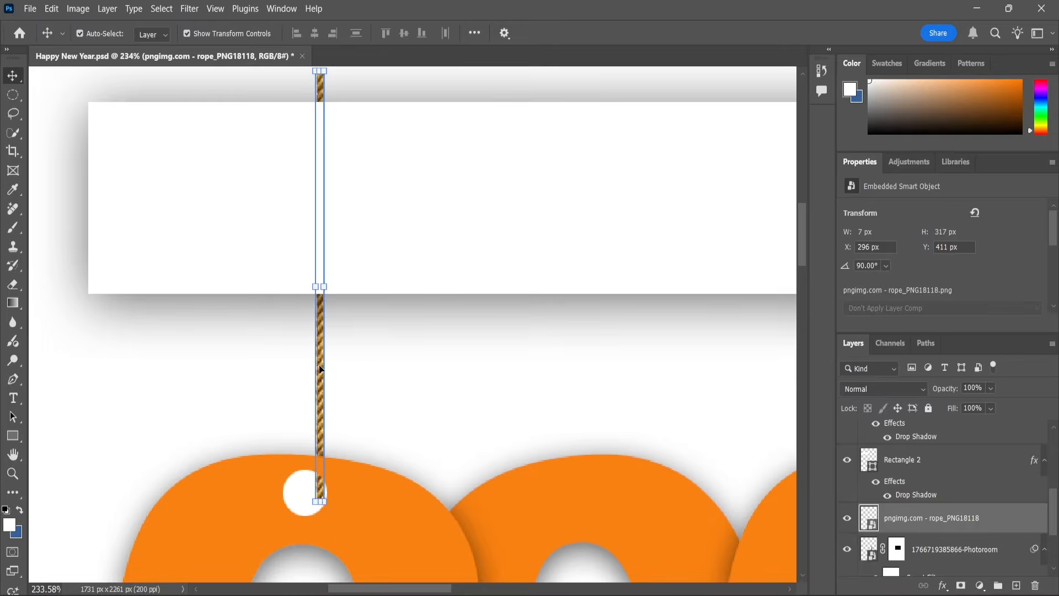
left_click_drag(320, 369, 306, 333)
scroll(347, 354, "down", 2)
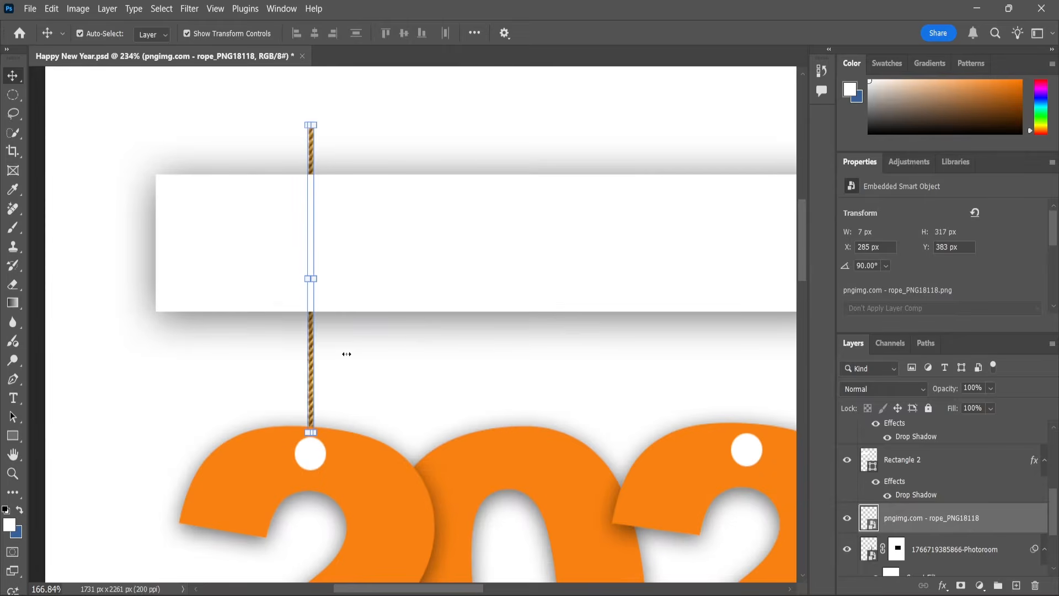
scroll(346, 353, "down", 2)
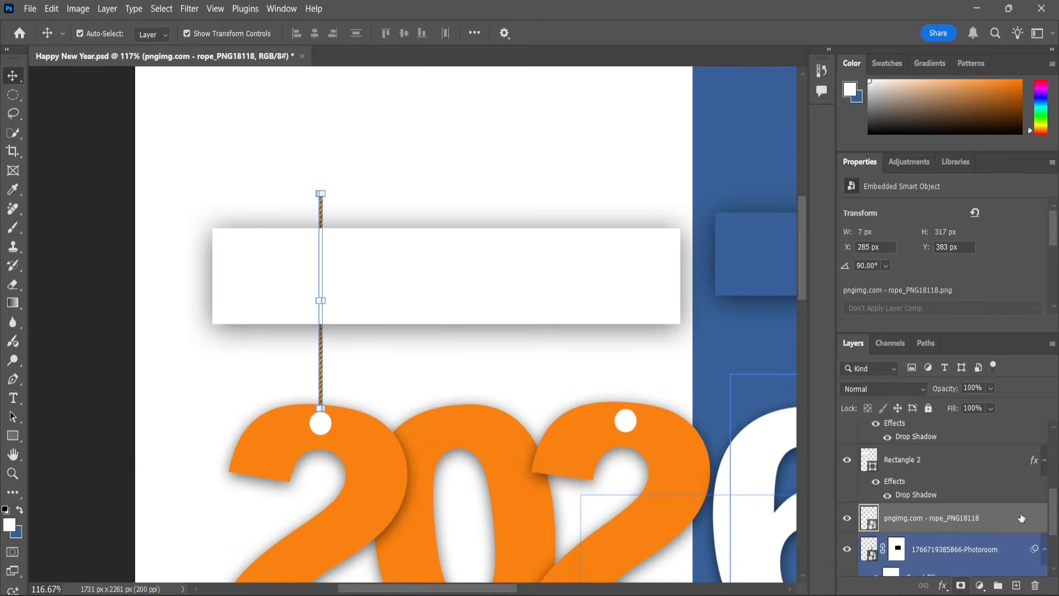
- Add a layer mask to the rope and mask out the piece sticking out above the white bar using a rectangular selection
left_click(960, 586)
left_click(13, 94)
mouse_move(283, 174)
left_mouse_down()
mouse_move(345, 231)
mouse_move(345, 191)
left_mouse_up()
key("b")
key("bracketleft")
key("bracketleft")
key("bracketleft")
key("bracketleft")
key("bracketleft")
key("bracketleft")
key("bracketleft")
key("bracketleft")
key("bracketleft")
key("bracketleft")
key("bracketleft")
key("bracketleft")
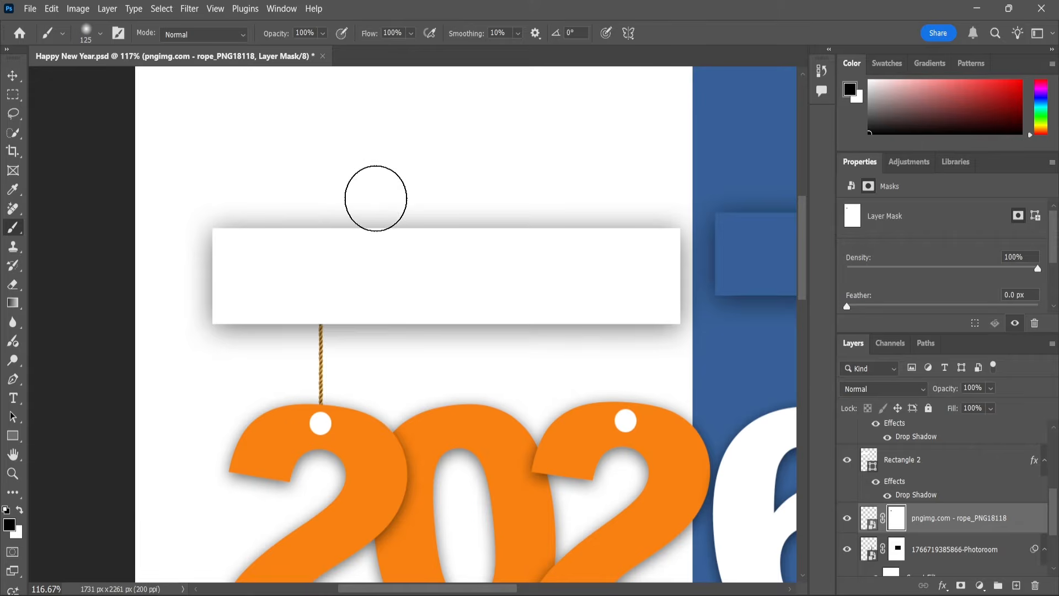
- Duplicate the masked rope, turn off Auto-Select and move the copy above the hole in the last 2
key("v")
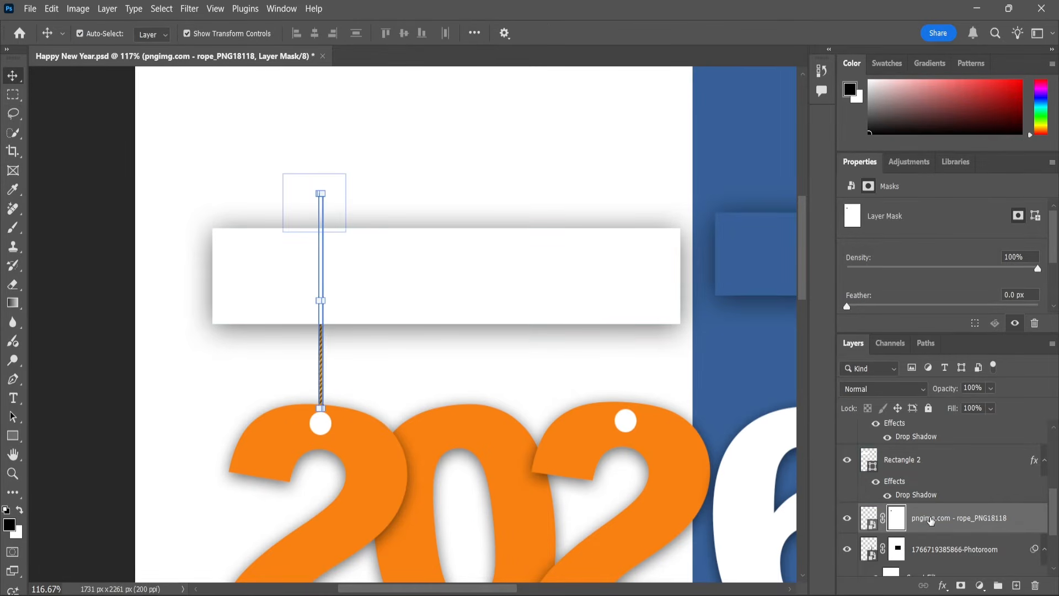
key("ctrl+j")
key("ctrl+d")
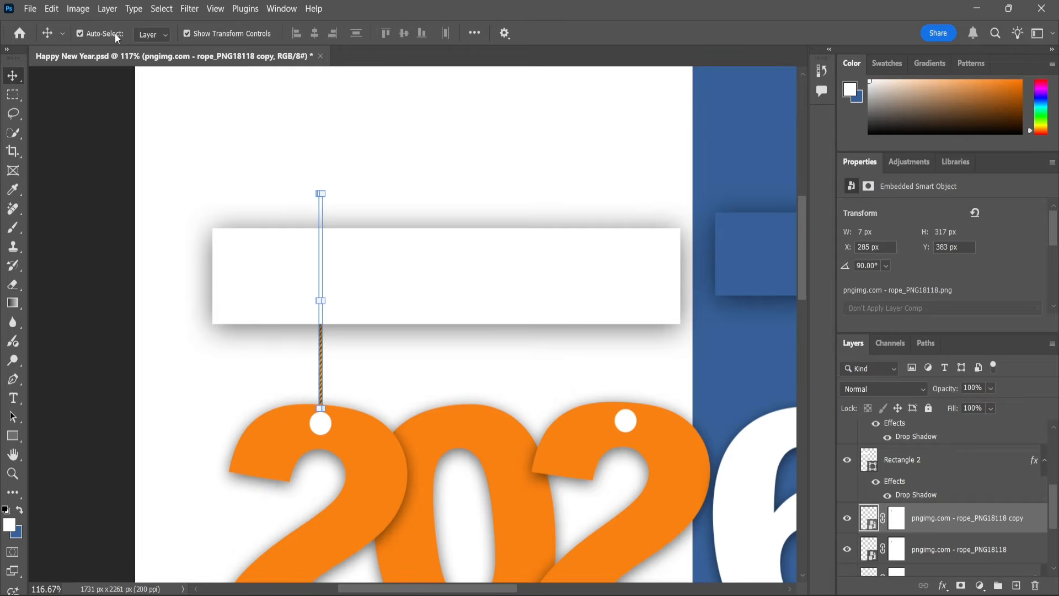
left_click(80, 36)
left_click_drag(331, 371, 628, 388)
scroll(628, 388, "up", 3)
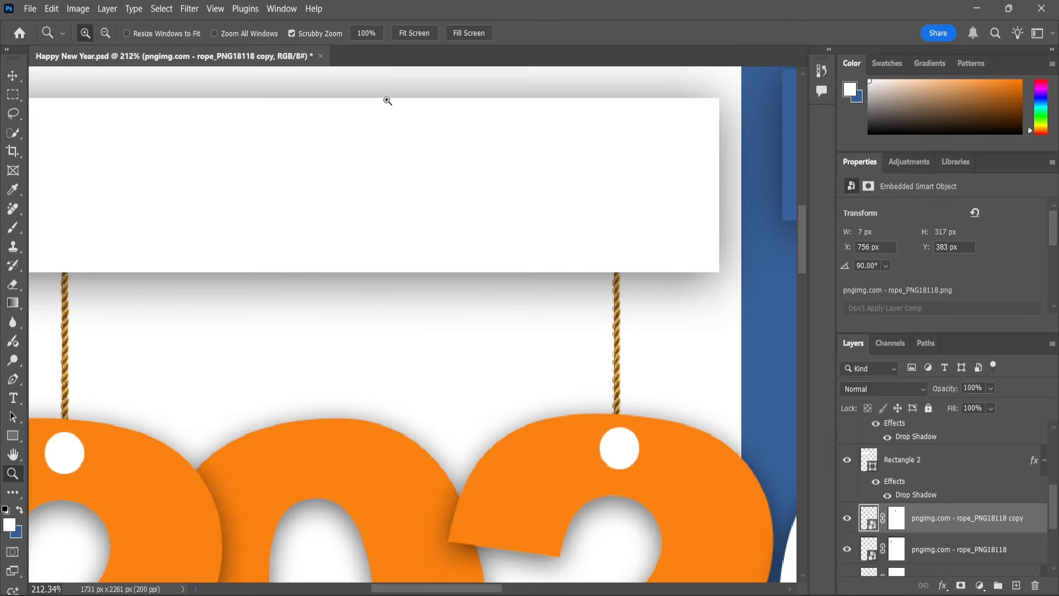
scroll(419, 119, "down", 6)
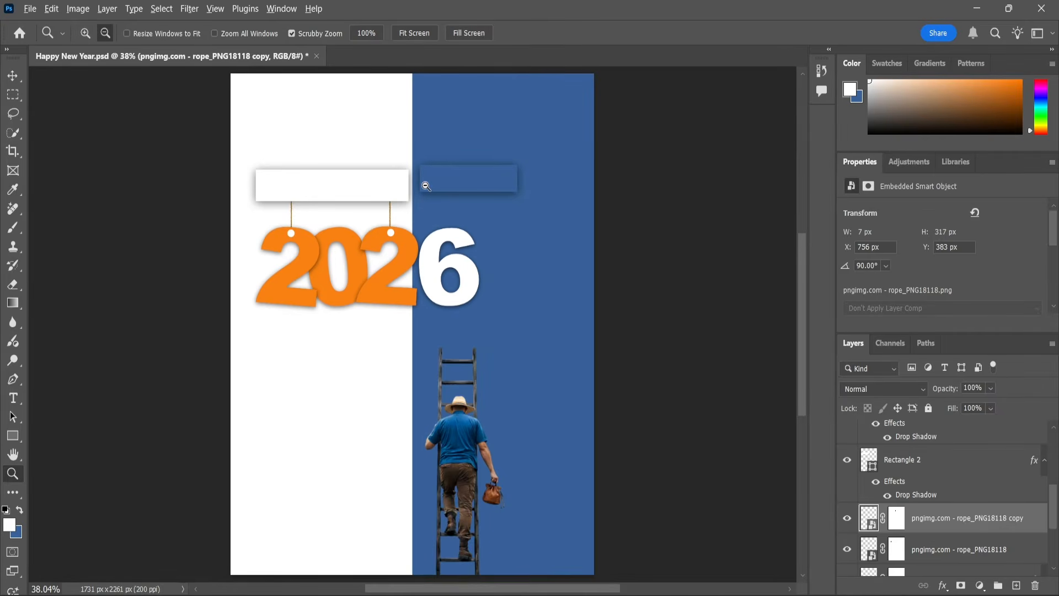
scroll(472, 309, "up", 3)
scroll(455, 330, "down", 2)
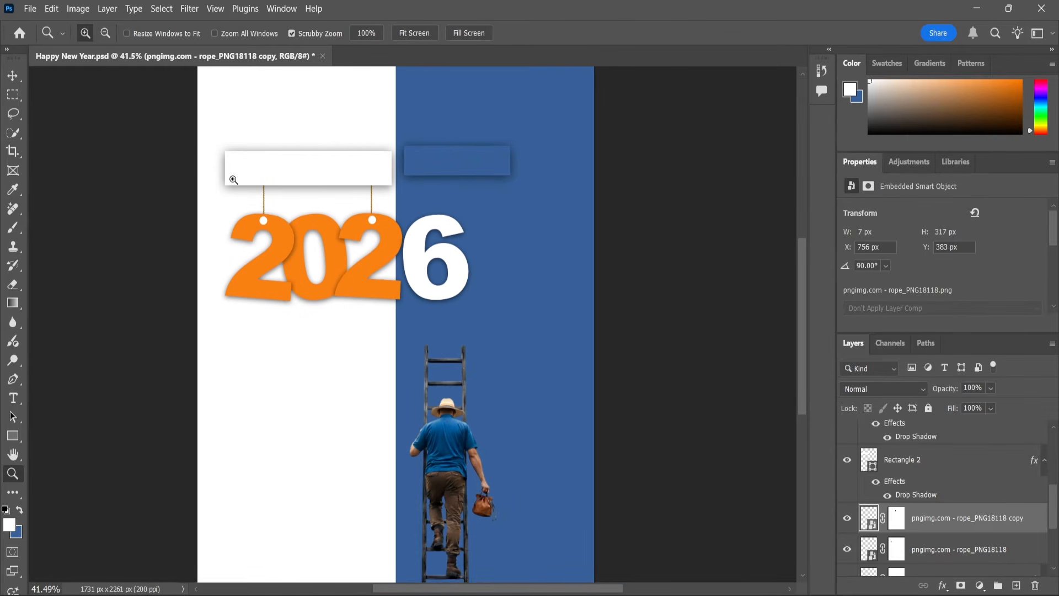
left_click(11, 75)
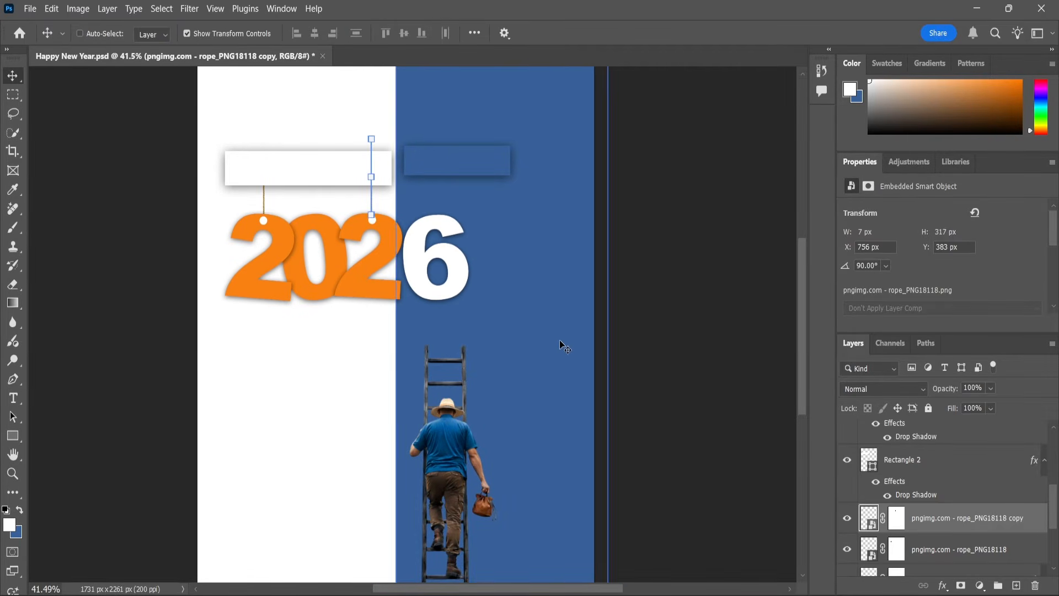
scroll(501, 319, "down", 1)
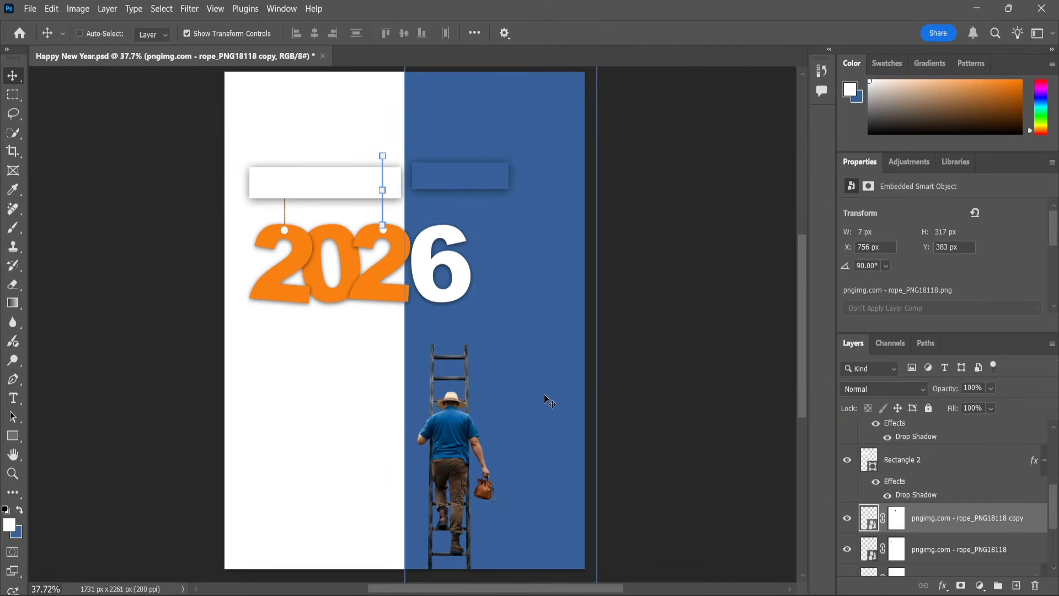
left_click(930, 410)
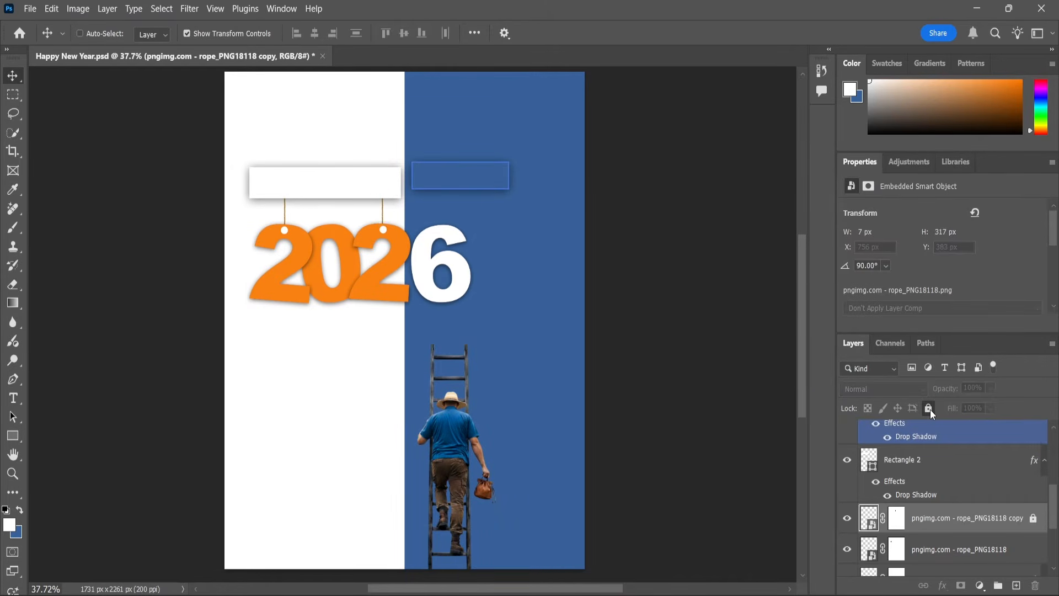
key("ctrl+z")
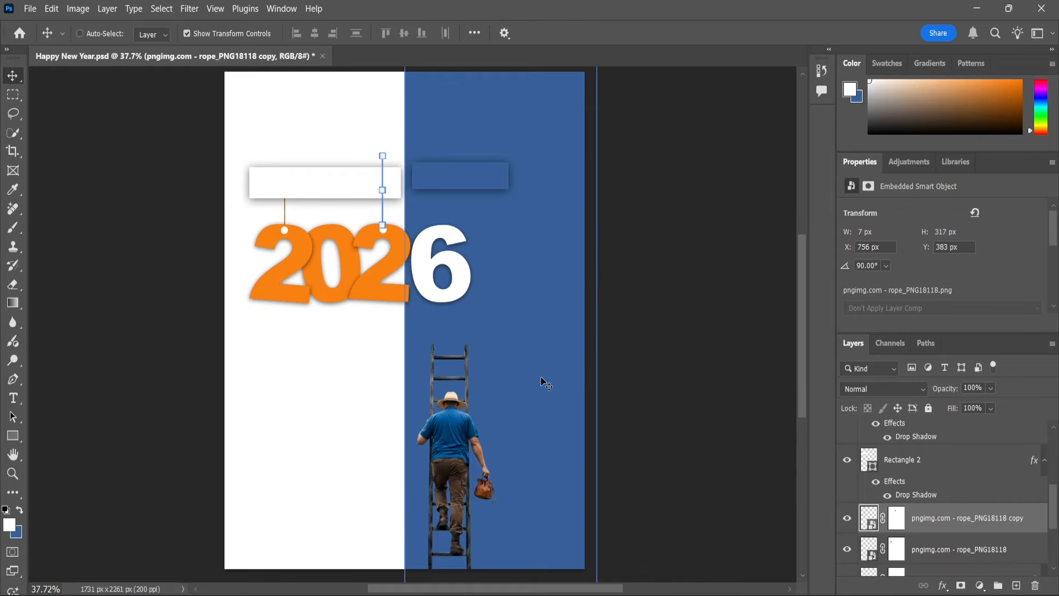
- Turn Auto-Select back on and lock the blue background rectangle layer
left_click(91, 35)
left_click(111, 171)
left_click(542, 372)
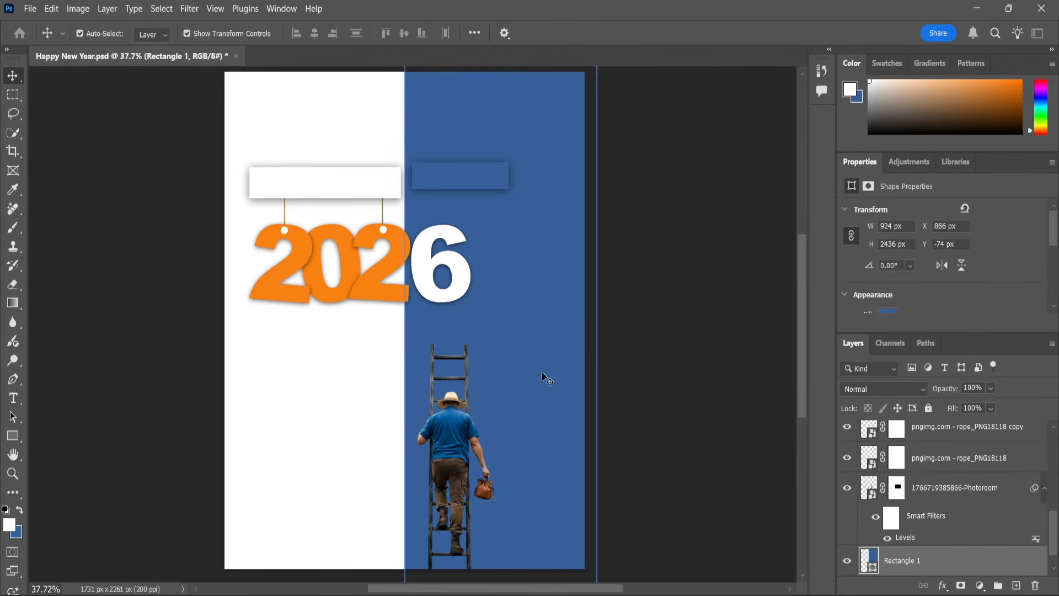
left_click(930, 410)
left_click(138, 178)
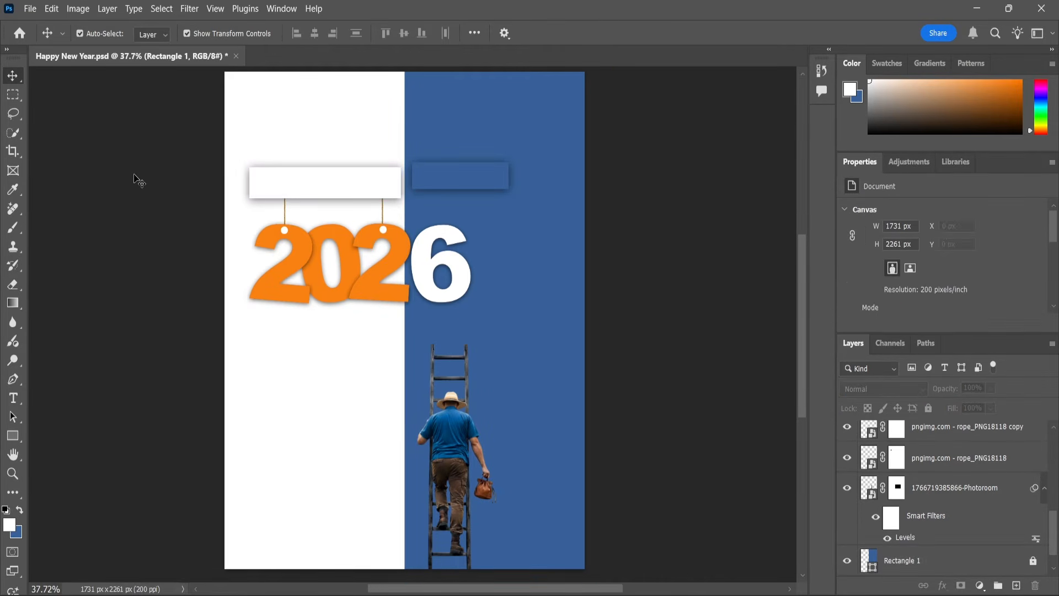
- Select both bars, the ropes and the 2026 digits together, enlarge them slightly and shift them down a little
left_click_drag(151, 145, 486, 279)
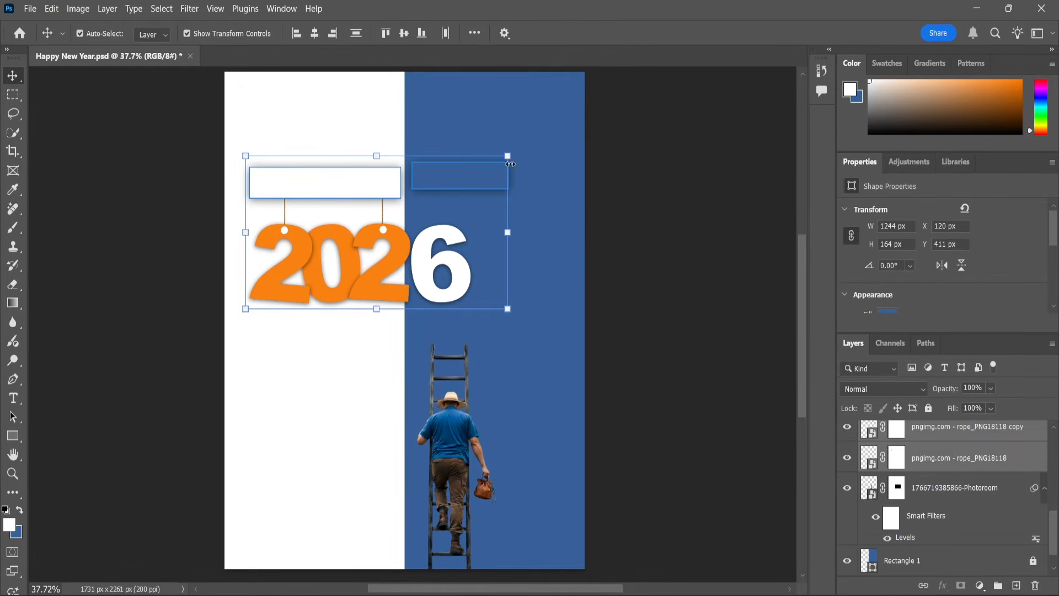
left_click_drag(508, 154, 513, 153)
left_click_drag(466, 184, 467, 188)
key("Return")
- Enlarge the man on the ladder to about 114% and move him up so the ladder reaches the 6
left_click(466, 458)
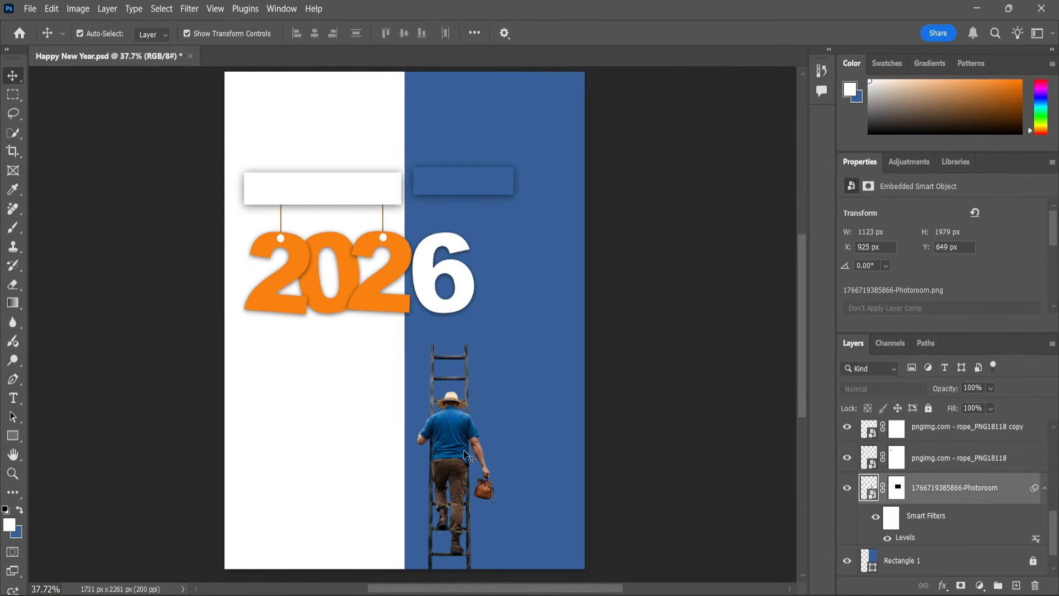
left_click(569, 250)
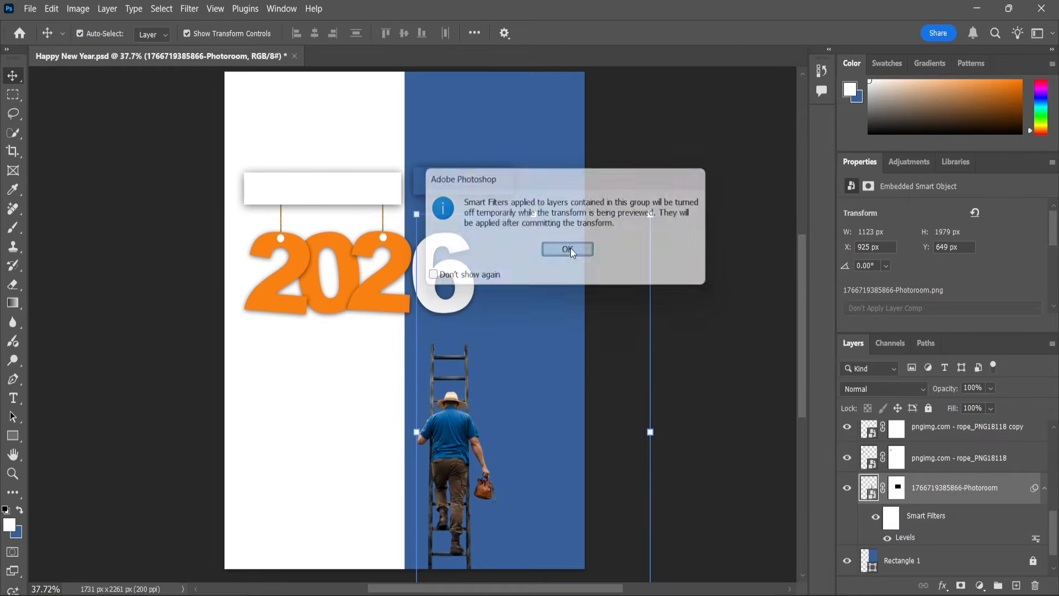
key("Return")
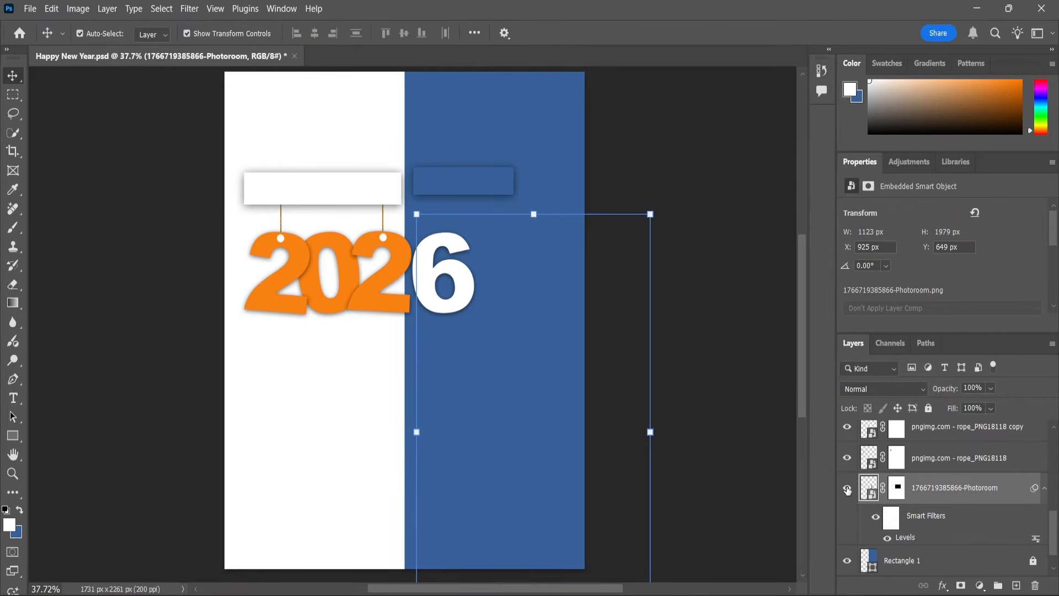
left_click(653, 215)
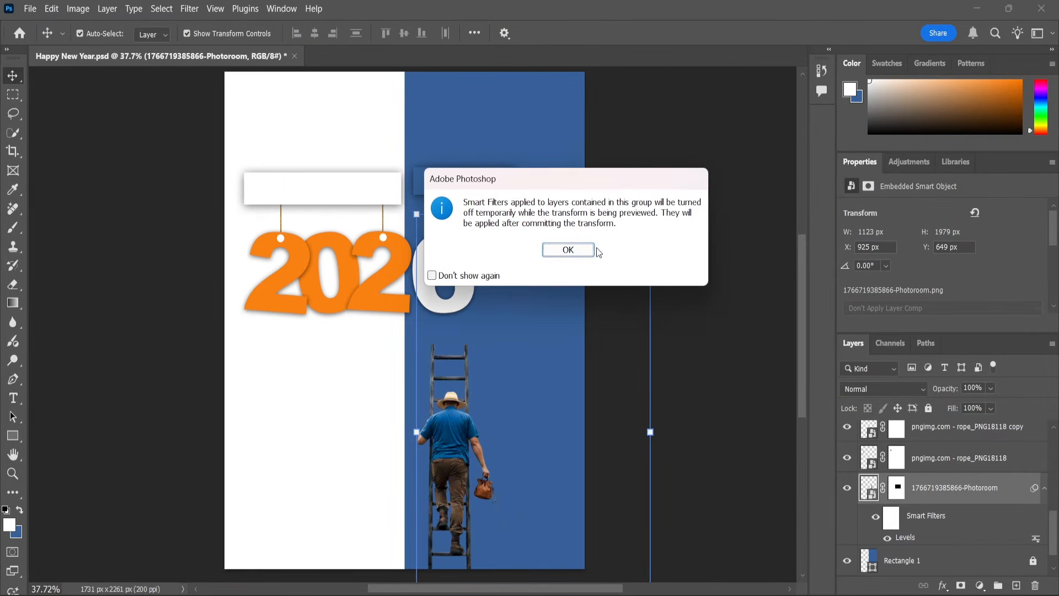
key("Return")
left_click_drag(652, 215, 666, 184)
left_click_drag(426, 439, 437, 403)
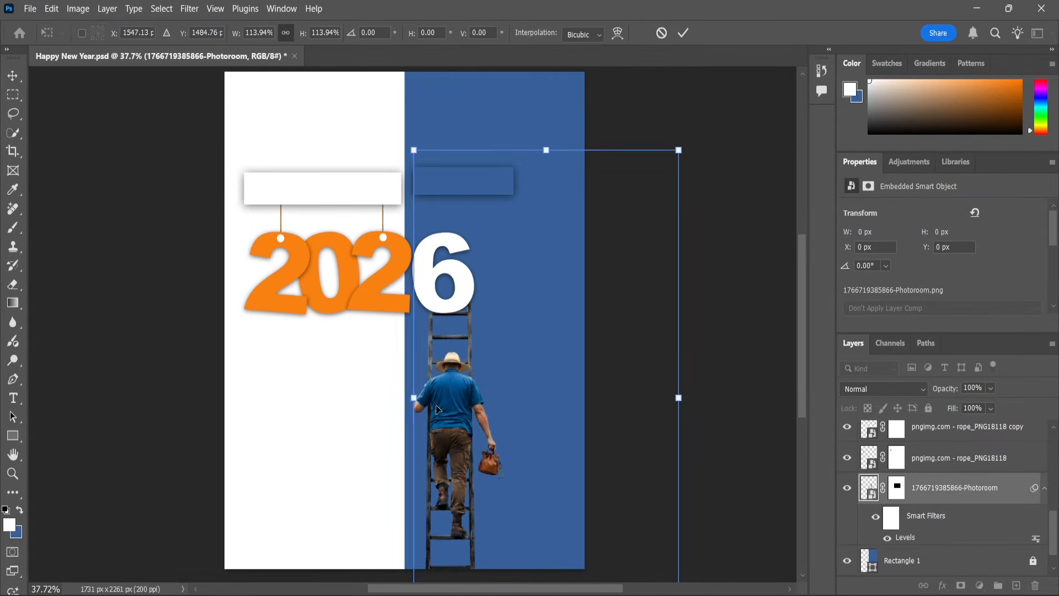
key("Return")
- Move the man's photo layer above the 6 layer so the ladder overlaps the digit
left_click_drag(919, 508, 917, 422)
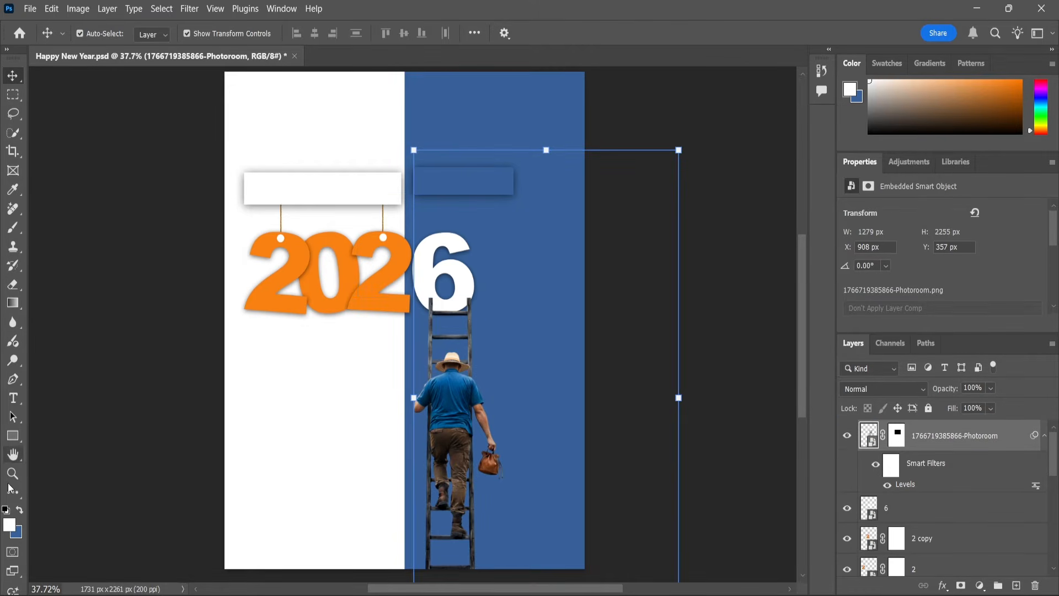
key("z")
scroll(462, 313, "up", 3)
scroll(462, 312, "up", 3)
scroll(462, 313, "down", 4)
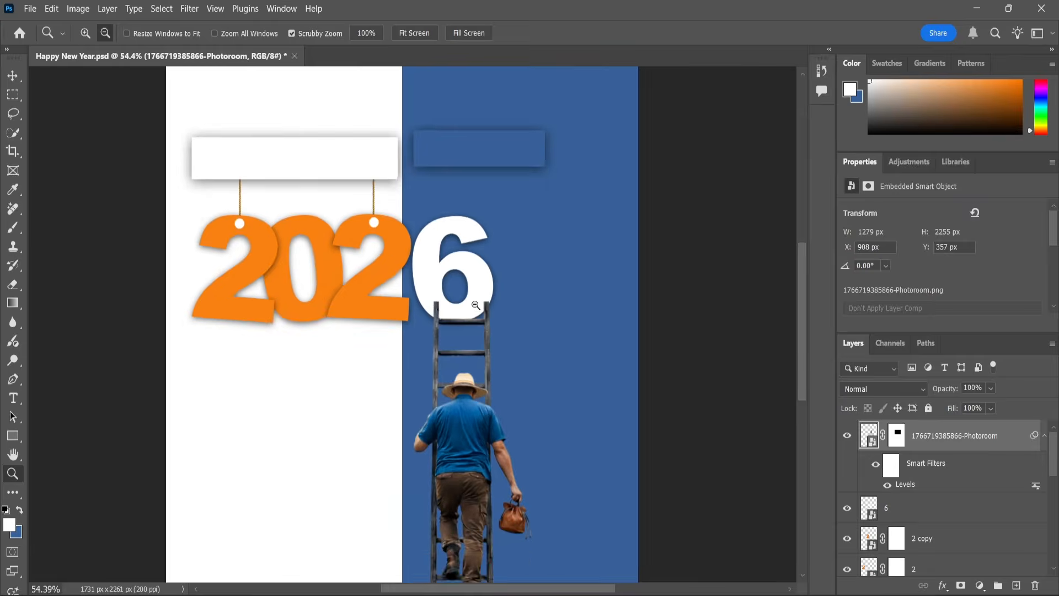
scroll(30, 141, "up", 2)
left_click(12, 76)
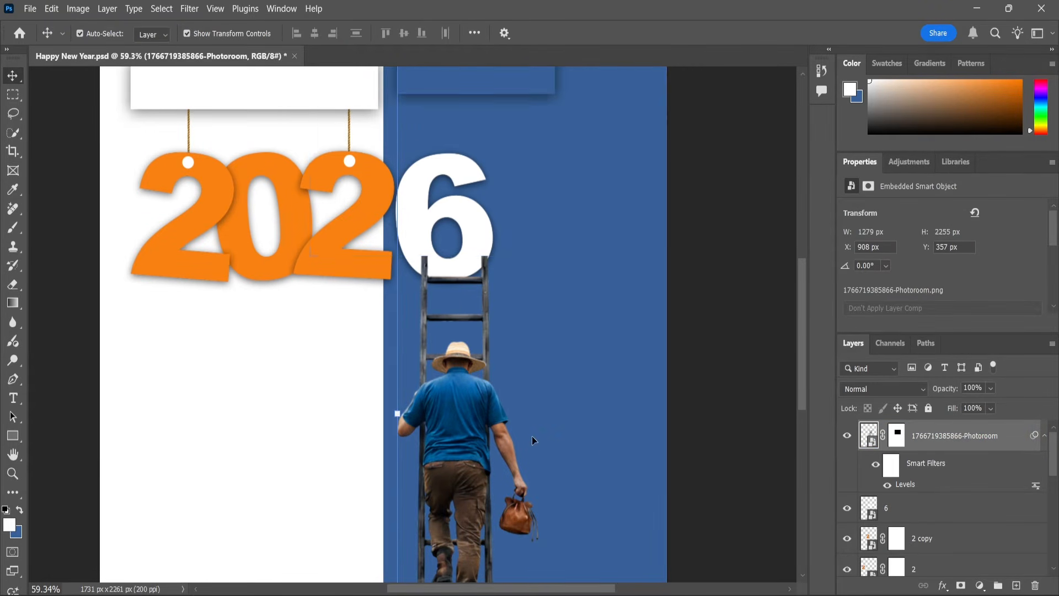
scroll(525, 448, "down", 2)
scroll(518, 460, "up", 1)
scroll(448, 347, "down", 3)
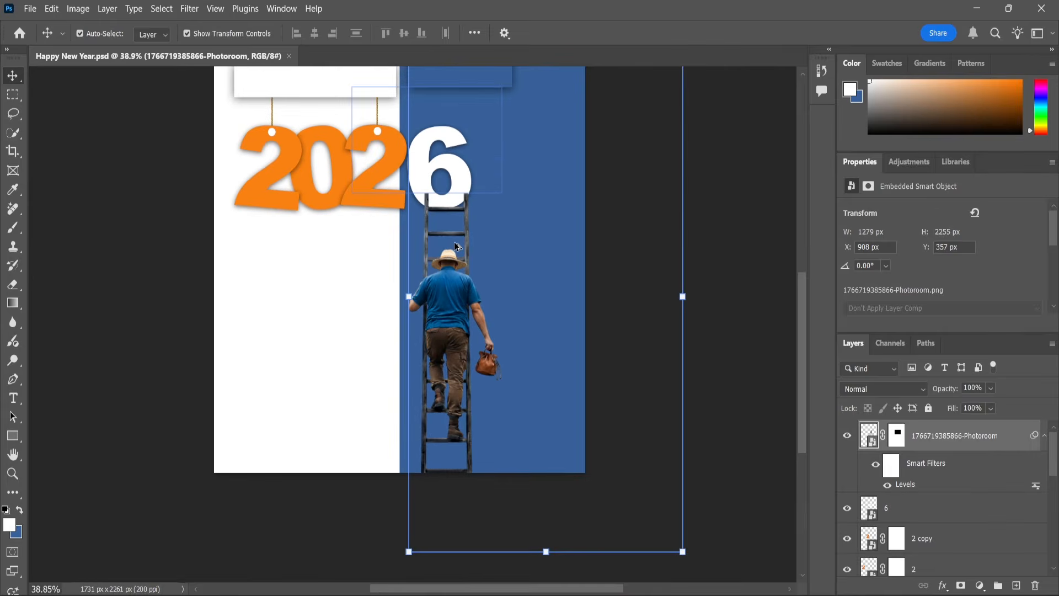
scroll(447, 327, "up", 2)
- Mask out the ladder's upper end overlapping the 6 by painting black on the photo's layer mask within a rectangular selection
key("m")
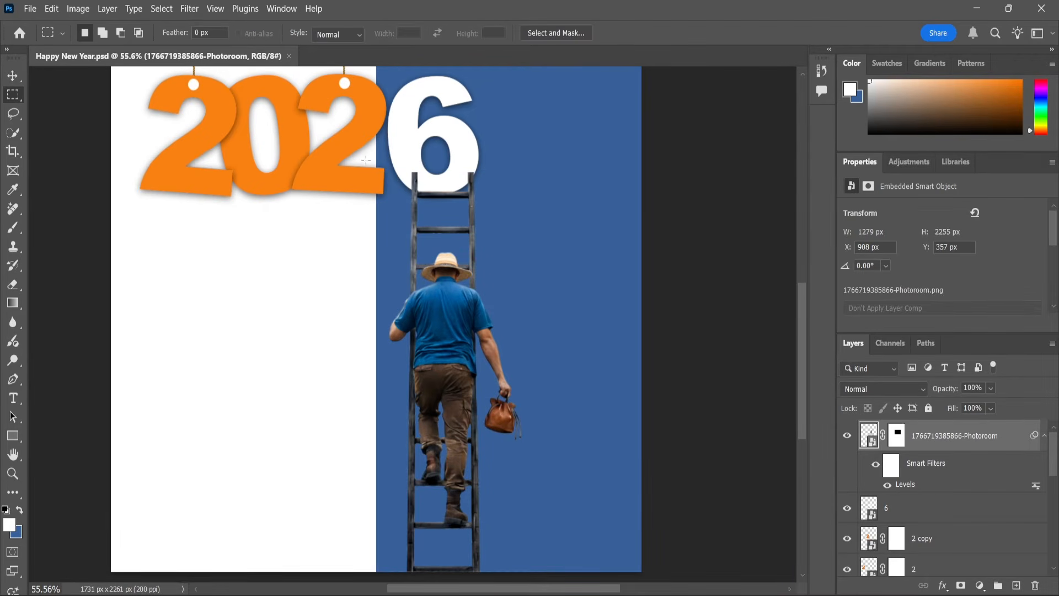
left_click_drag(367, 162, 498, 205)
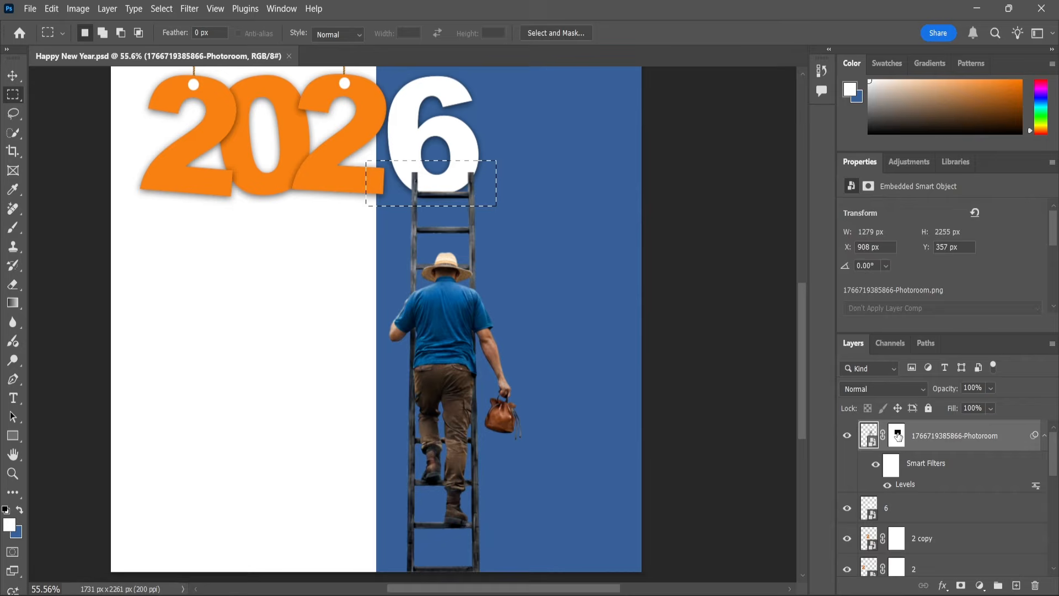
left_click(899, 436)
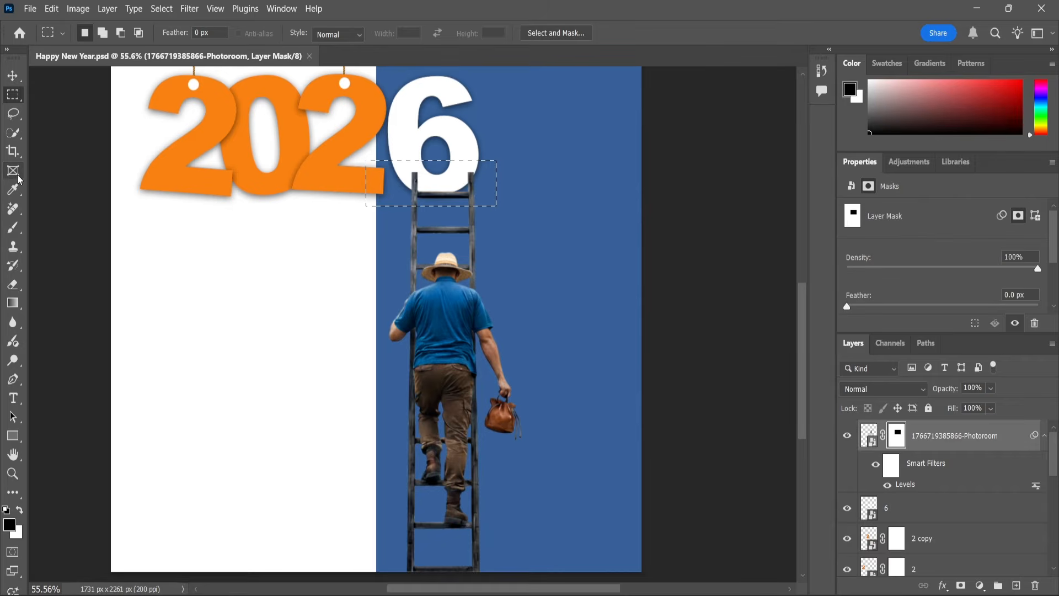
left_click(12, 227)
mouse_move(426, 195)
left_mouse_down()
mouse_move(441, 178)
mouse_move(407, 186)
mouse_move(476, 184)
left_mouse_up()
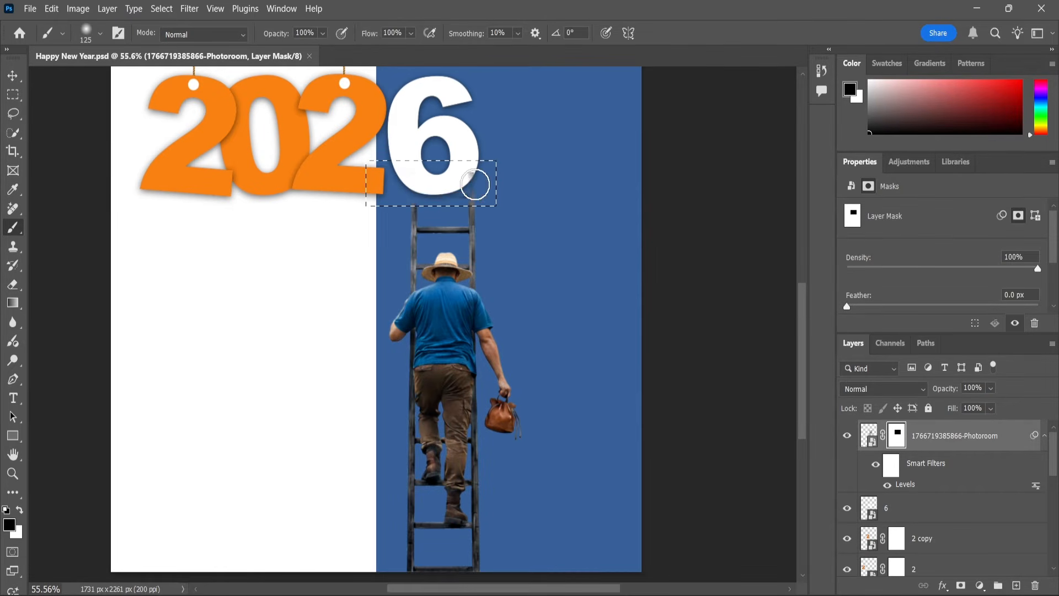
- Move the man and ladder up against the 6 and mask the faded ladder ends straight using a rectangular selection
left_click(13, 77)
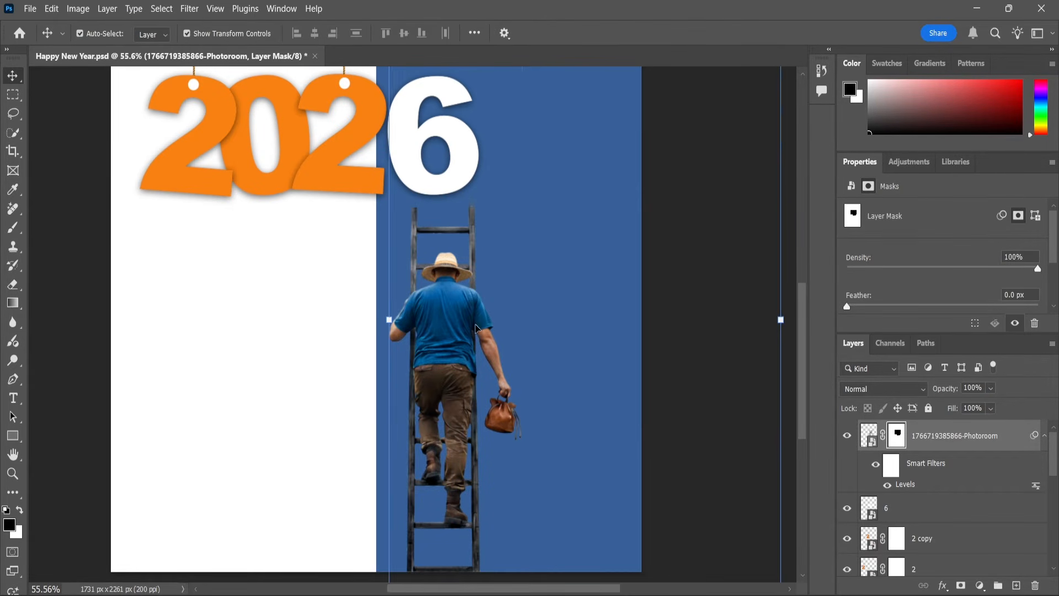
left_click_drag(448, 333, 449, 308)
key("ctrl+1")
key("m")
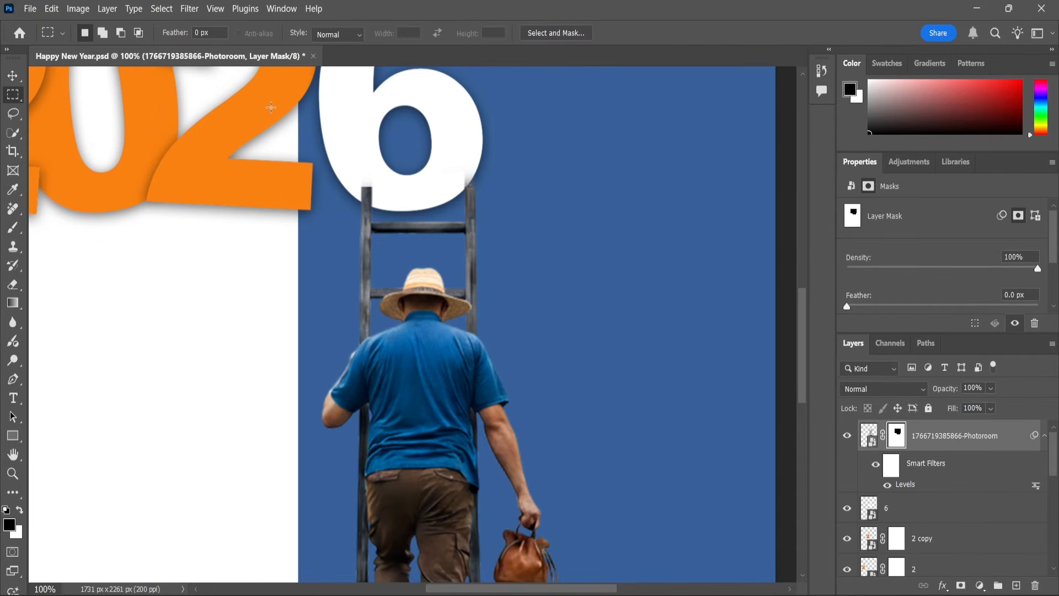
mouse_move(257, 112)
left_mouse_down()
mouse_move(503, 189)
mouse_move(494, 189)
left_mouse_up()
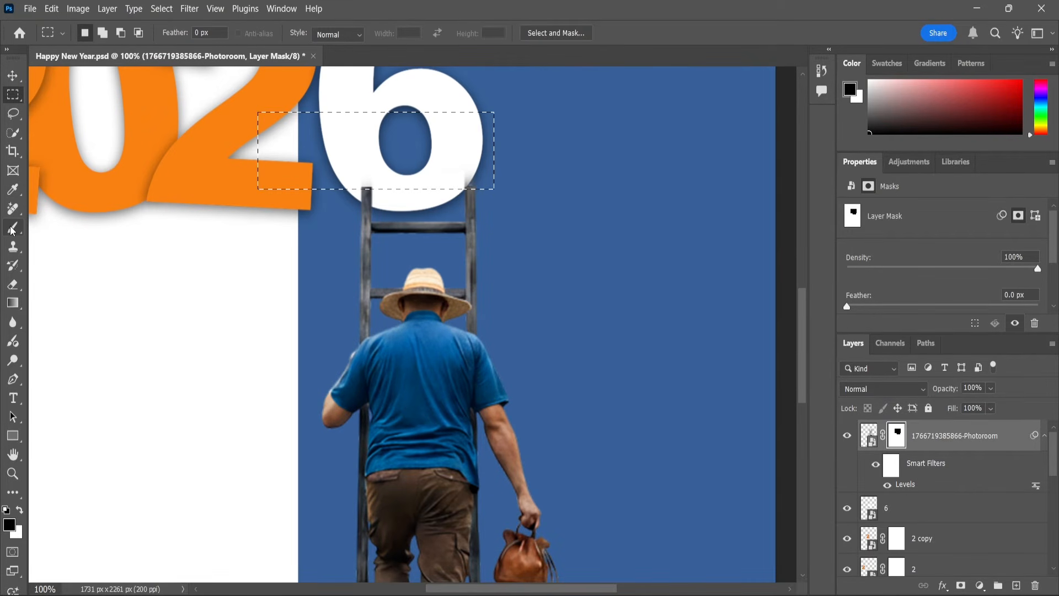
left_click(12, 229)
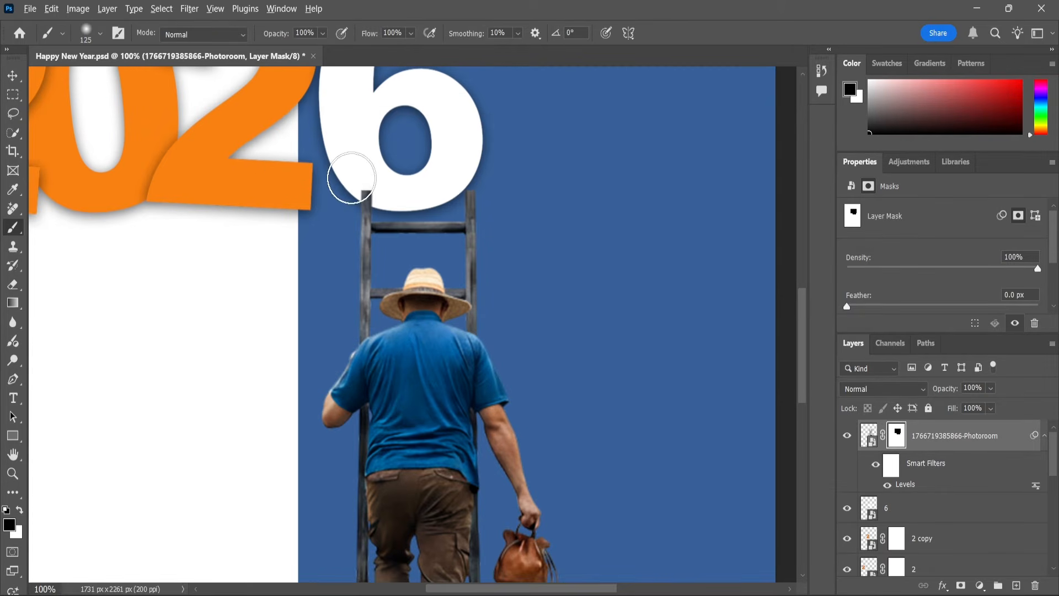
- Mask the brown bag and its strings out of the man's photo with a 50 px black brush
scroll(357, 215, "down", 5)
scroll(457, 425, "up", 5)
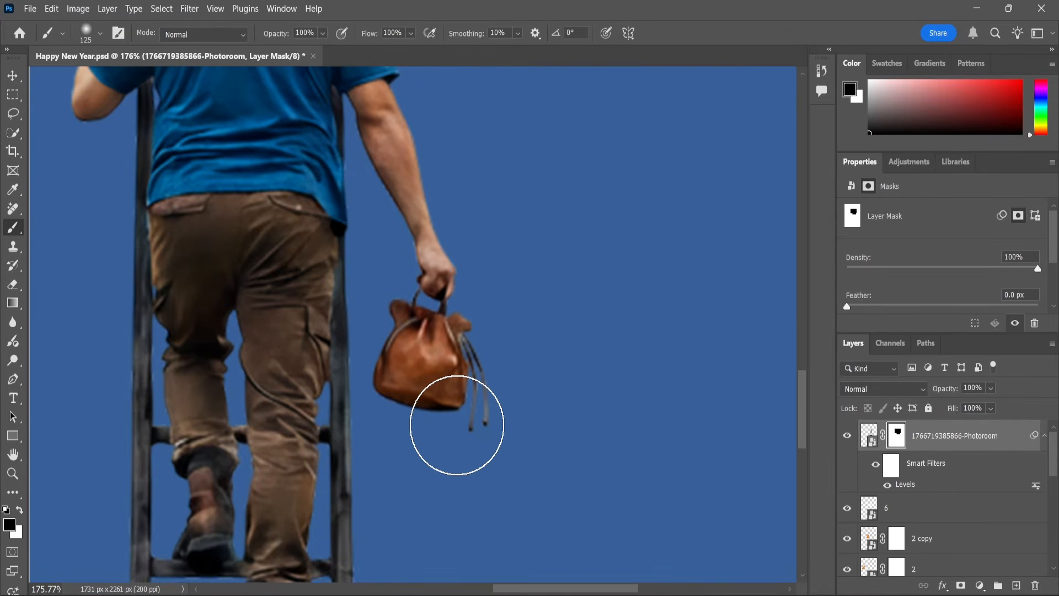
key("bracketright")
key("bracketright")
key("bracketright")
key("bracketright")
key("bracketright")
key("bracketleft")
key("bracketleft")
key("bracketleft")
key("bracketleft")
key("bracketleft")
key("bracketleft")
key("bracketleft")
key("bracketleft")
key("bracketleft")
key("bracketleft")
key("bracketleft")
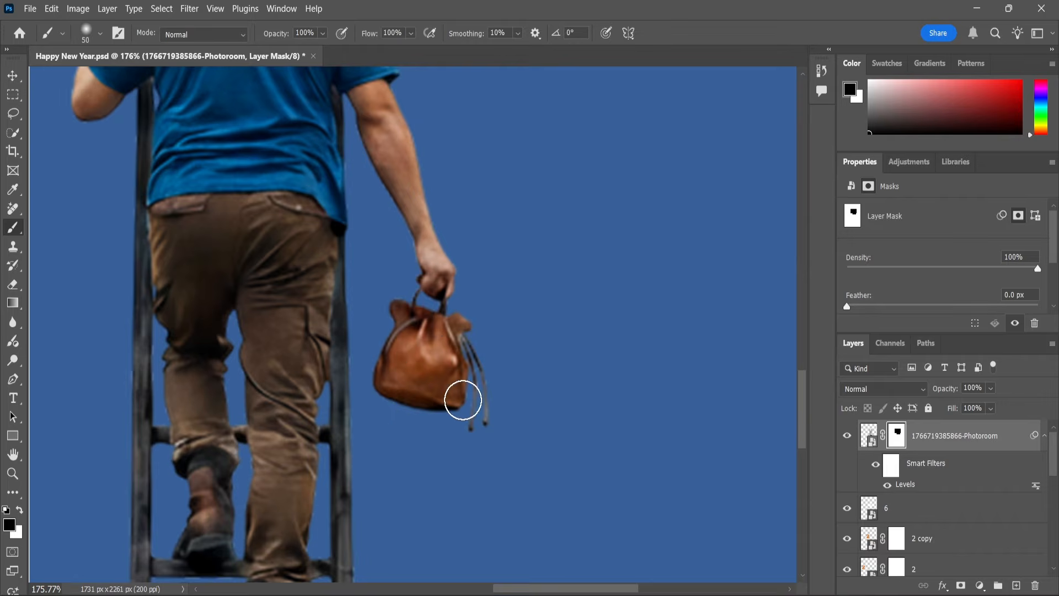
left_click(468, 399)
mouse_move(468, 399)
left_mouse_down()
mouse_move(500, 390)
mouse_move(481, 408)
mouse_move(472, 341)
mouse_move(426, 387)
mouse_move(412, 428)
mouse_move(403, 415)
mouse_move(387, 339)
mouse_move(470, 334)
mouse_move(442, 368)
mouse_move(445, 343)
left_mouse_up()
- Mask out the leftover bag handle around the man's fist with the brush reduced to 10 px
scroll(444, 343, "up", 3)
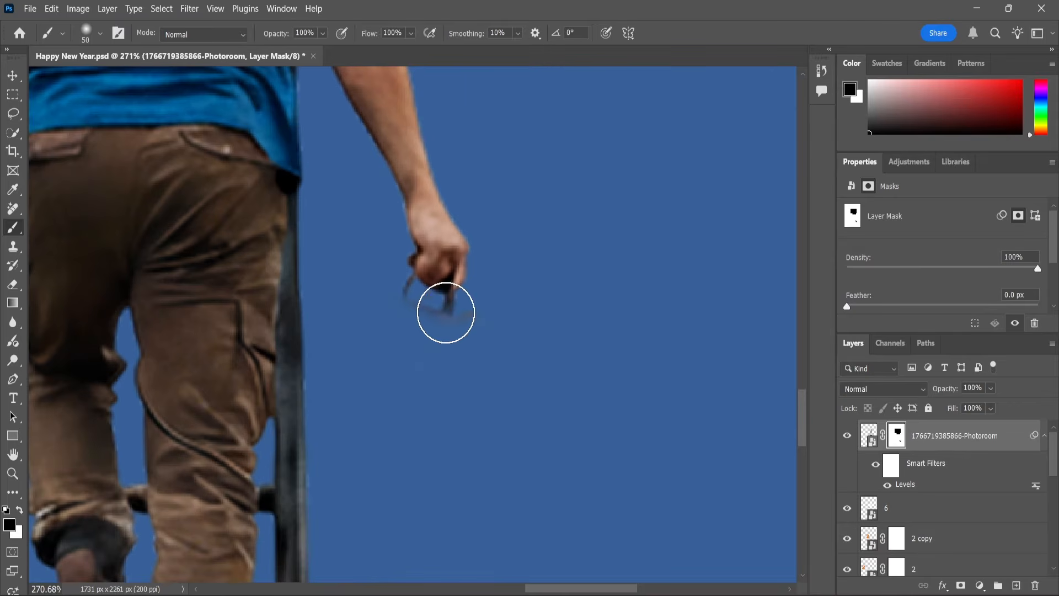
key("bracketleft")
key("bracketleft")
key("bracketleft")
key("bracketleft")
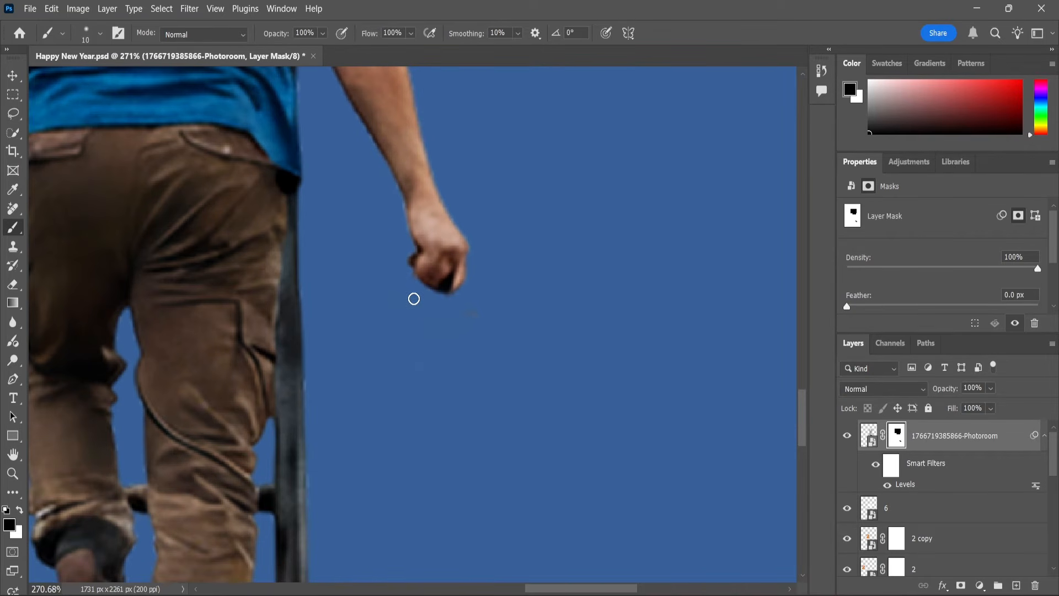
- Fit the whole poster on screen and save the document
scroll(411, 336, "down", 6)
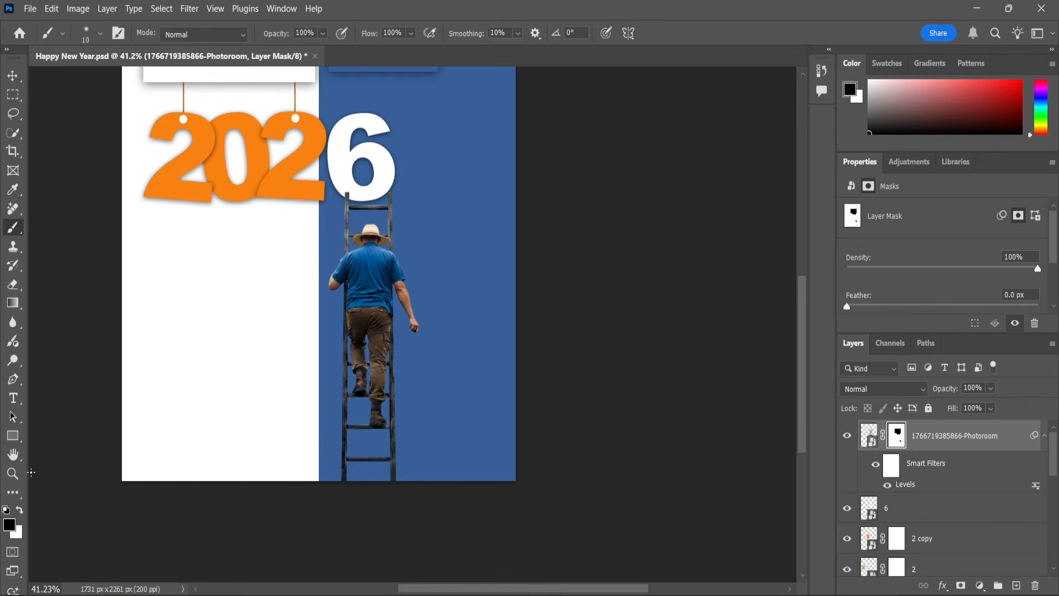
left_click(12, 473)
left_click(415, 33)
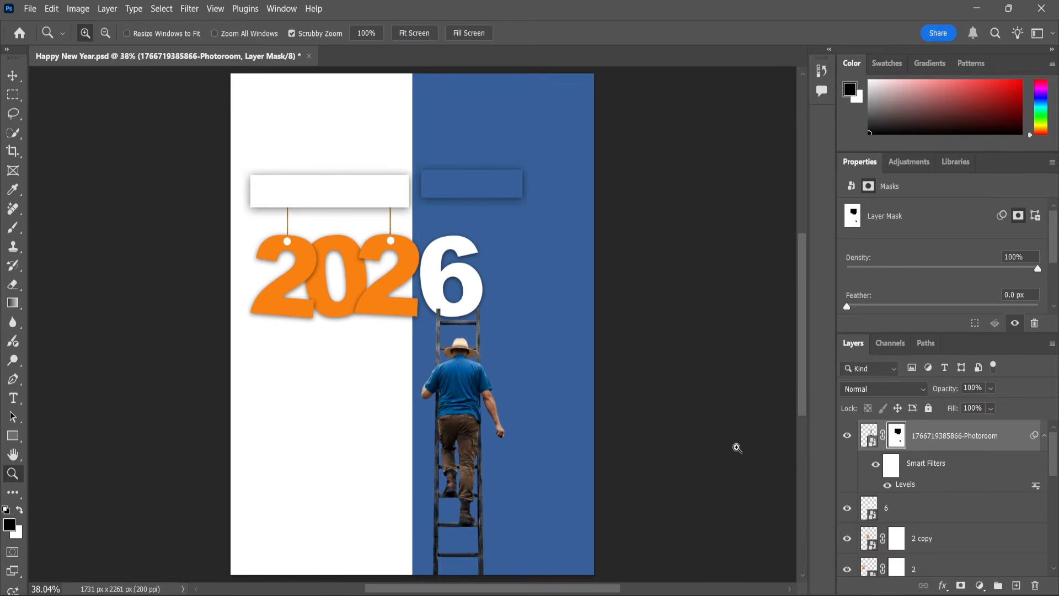
key("ctrl+s")
- Duplicate the 0 text layer and move the copy below the man's lowered hand on the blue side
left_click(11, 77)
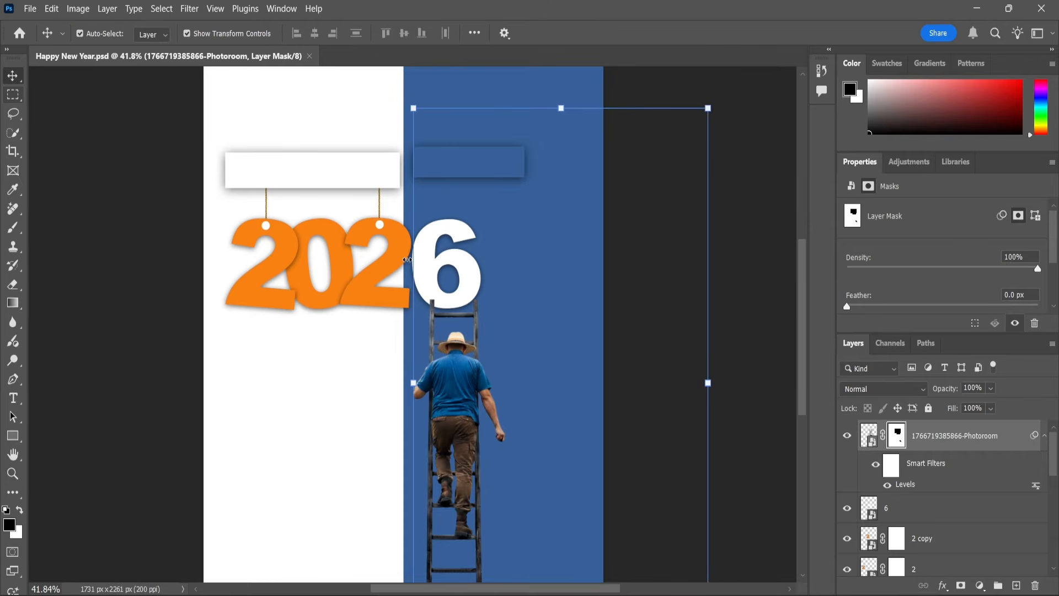
left_click(439, 266)
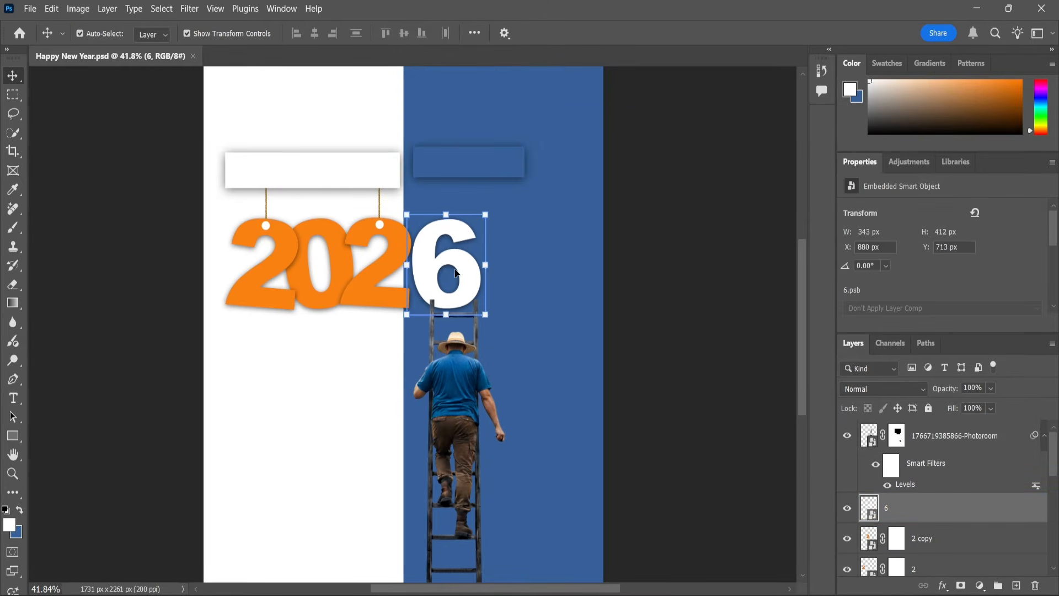
scroll(894, 539, "down", 2)
left_click(893, 534)
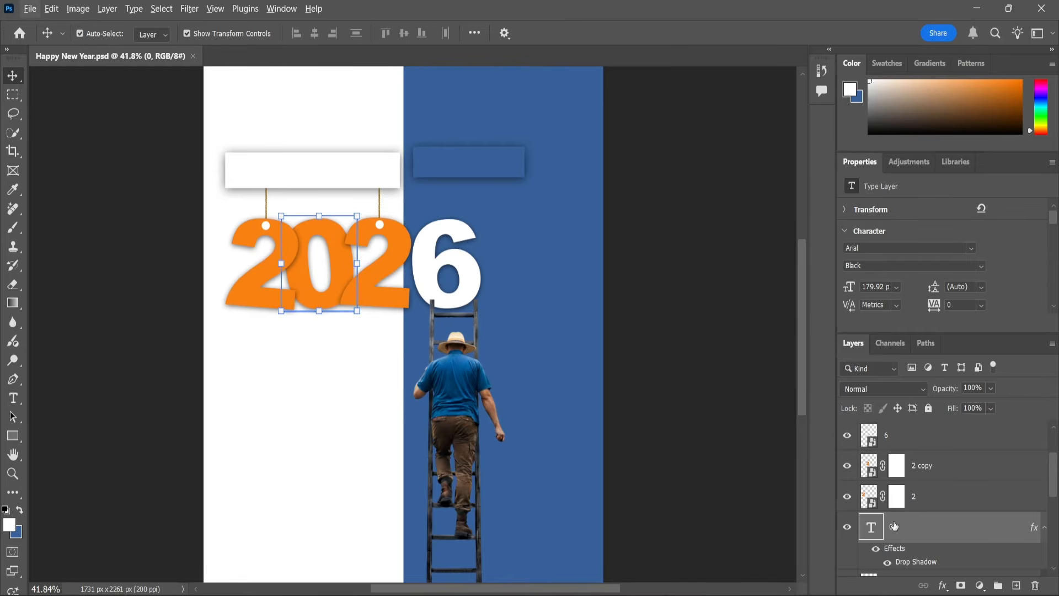
left_click_drag(894, 527, 1016, 586)
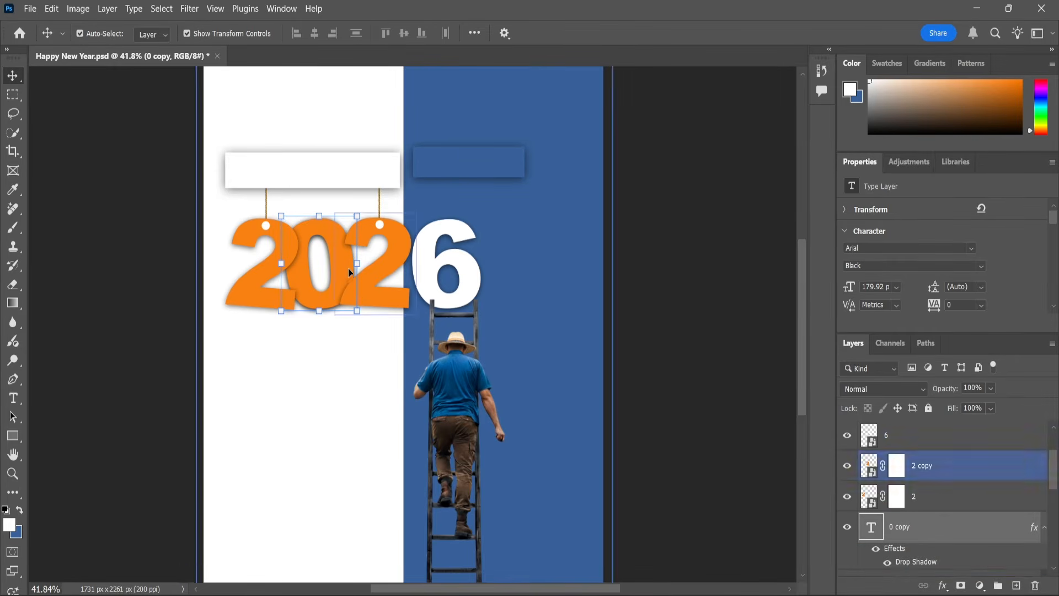
left_click_drag(349, 269, 548, 460)
- Change the copied digit's text to 5 and set its colour to white
double_click(545, 458)
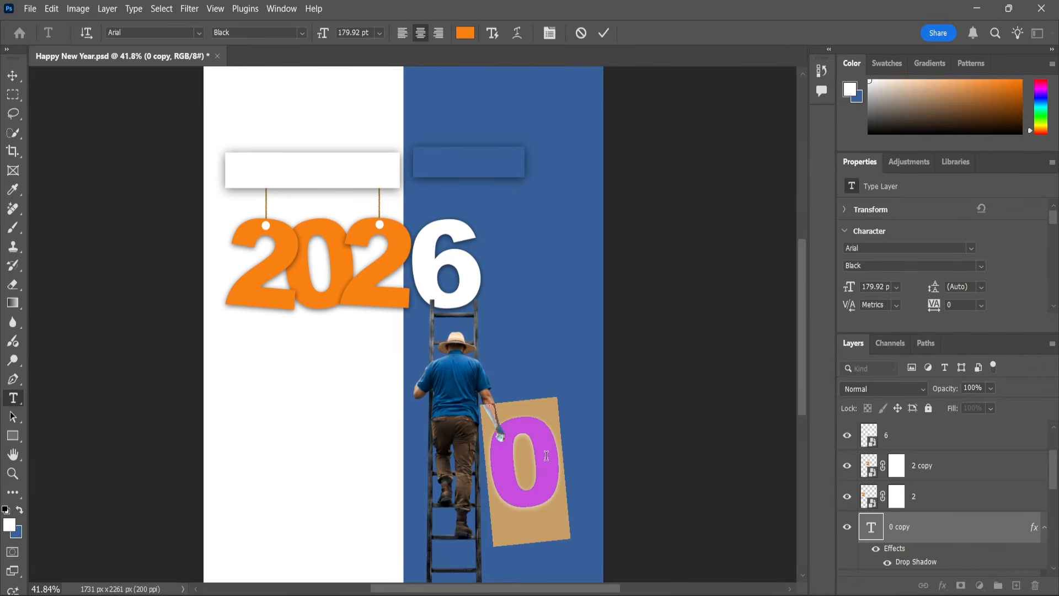
type("5")
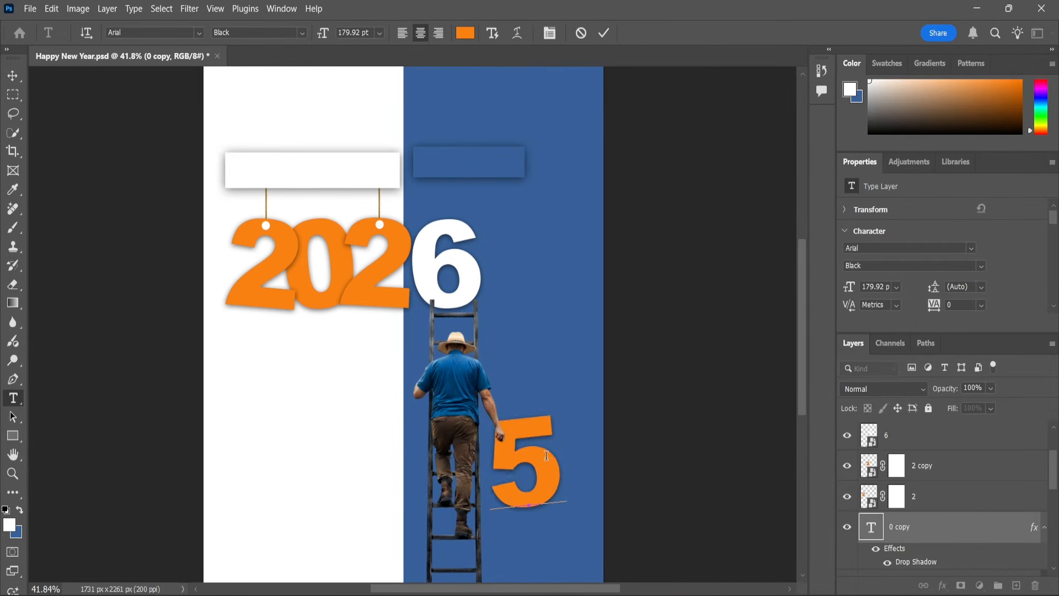
double_click(546, 456)
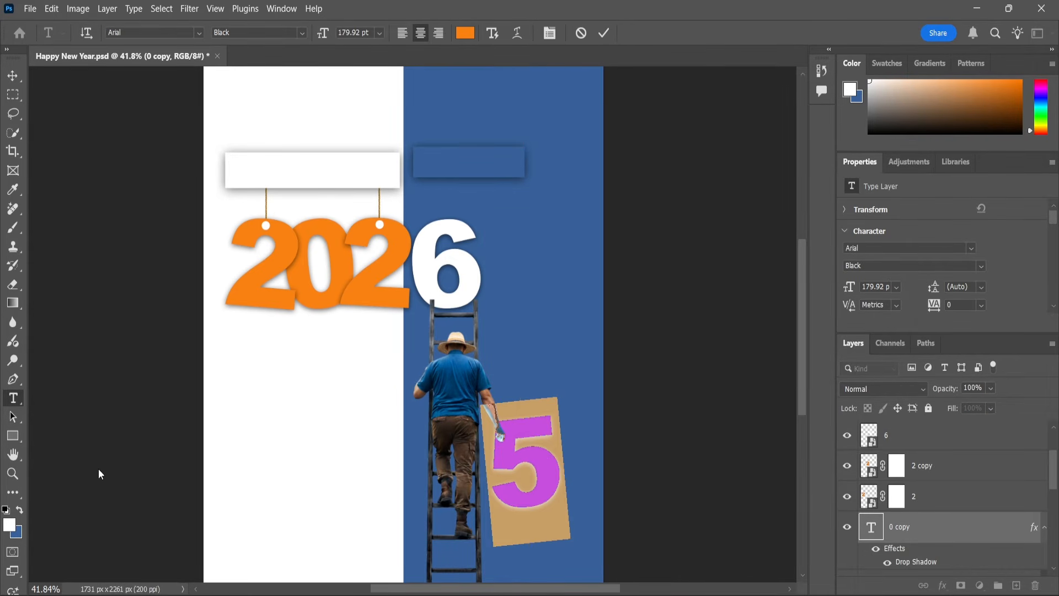
left_click(20, 510)
left_click(19, 509)
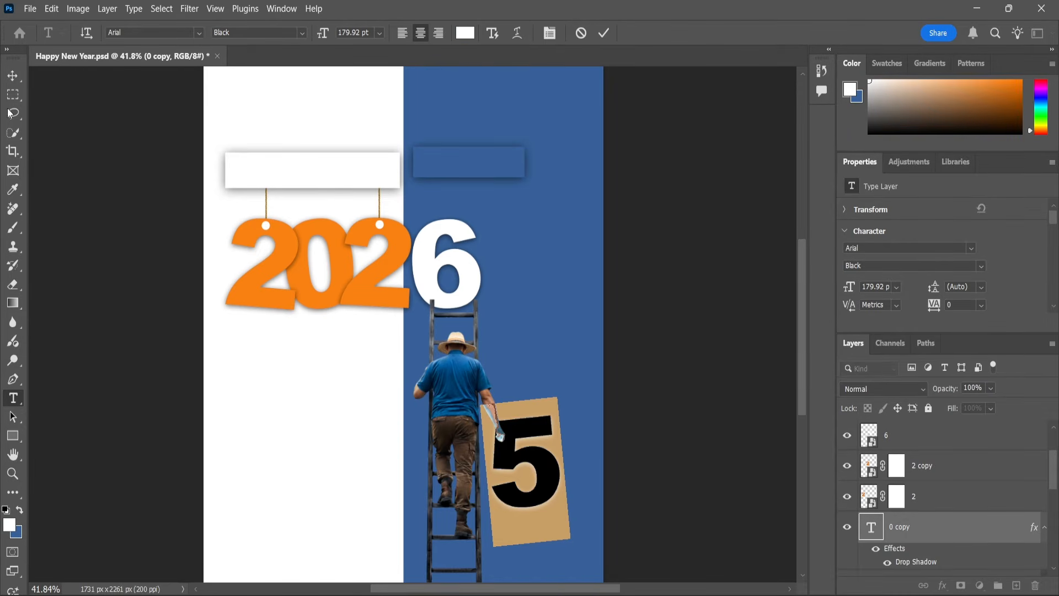
left_click(13, 75)
- Shrink the 5 to about 163 pt and move it left under the man's fist, partly behind the ladder
scroll(510, 455, "up", 7)
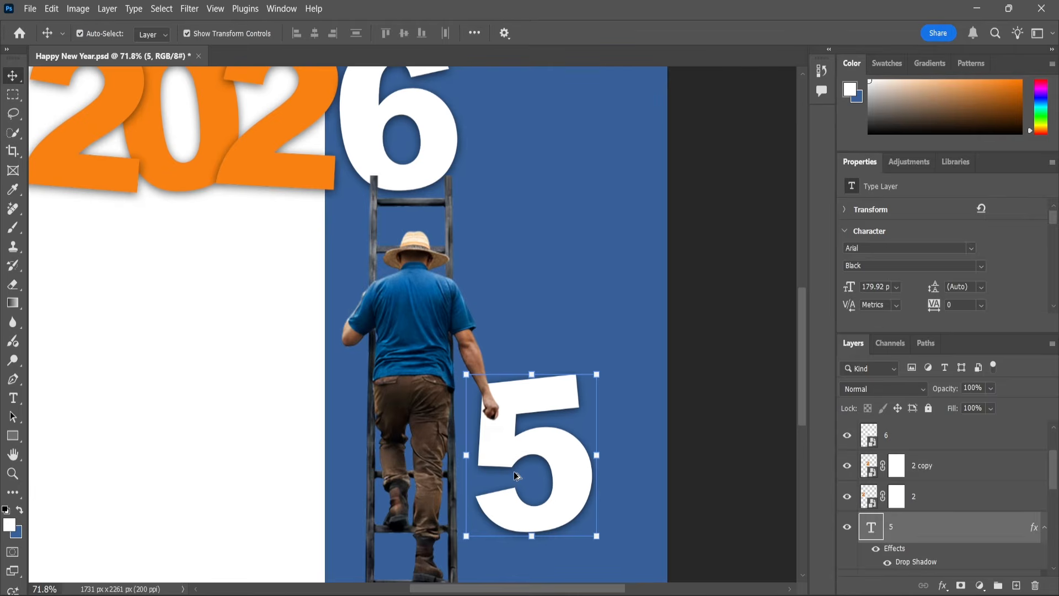
left_click_drag(510, 455, 463, 479)
left_click(567, 380)
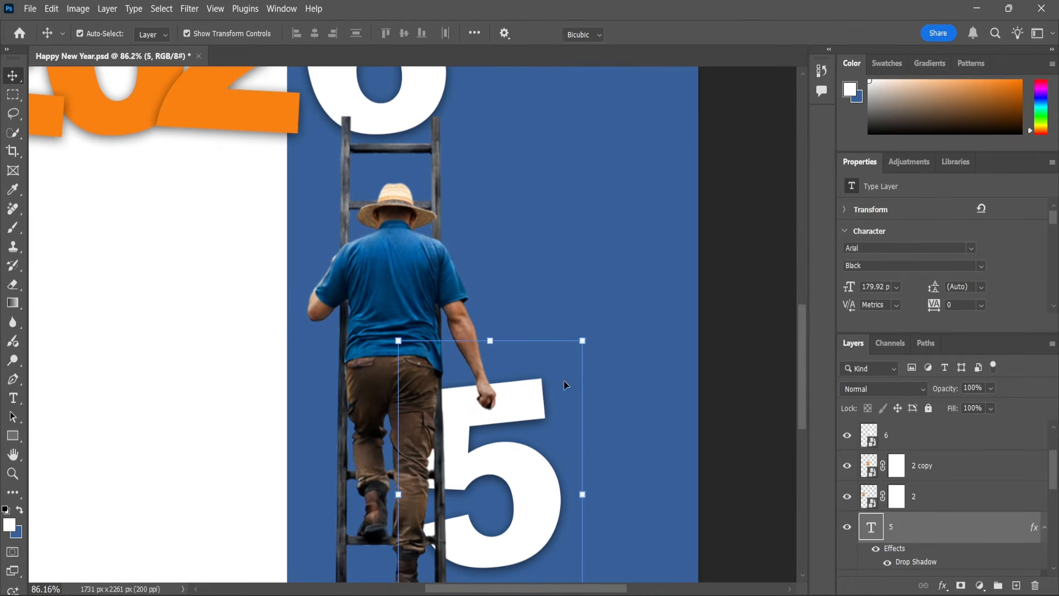
left_click_drag(583, 337, 574, 355)
left_click_drag(502, 406, 504, 421)
- Shrink the 5 further to about 135 pt and align its upper edge with the man's fist
left_click(14, 474)
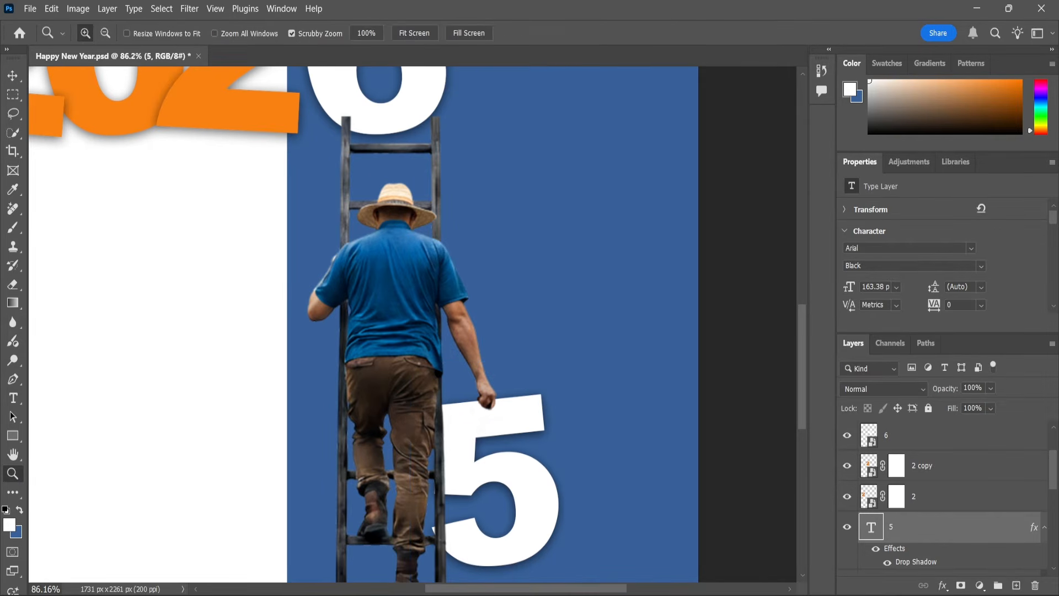
scroll(525, 440, "up", 2)
left_click(13, 77)
left_click_drag(571, 381, 582, 358)
mouse_move(509, 419)
left_mouse_down()
mouse_move(505, 403)
mouse_move(517, 403)
left_mouse_up()
left_click(177, 400)
scroll(445, 344, "down", 12)
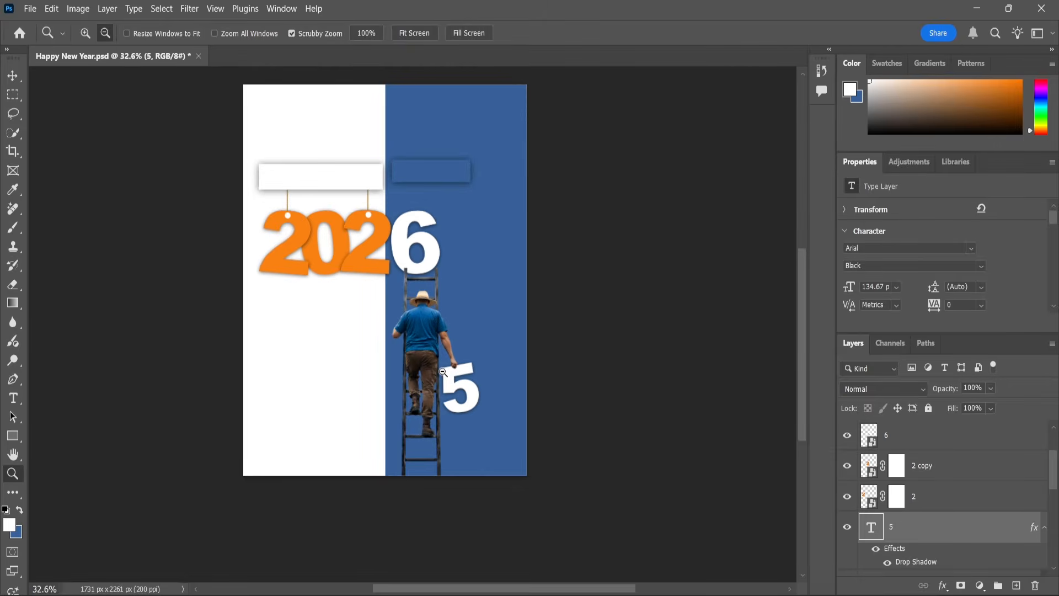
- Enlarge the 5 to about 154 pt and reposition it under the man's fist beside the ladder
scroll(442, 371, "up", 2)
left_click(11, 79)
scroll(516, 338, "up", 4)
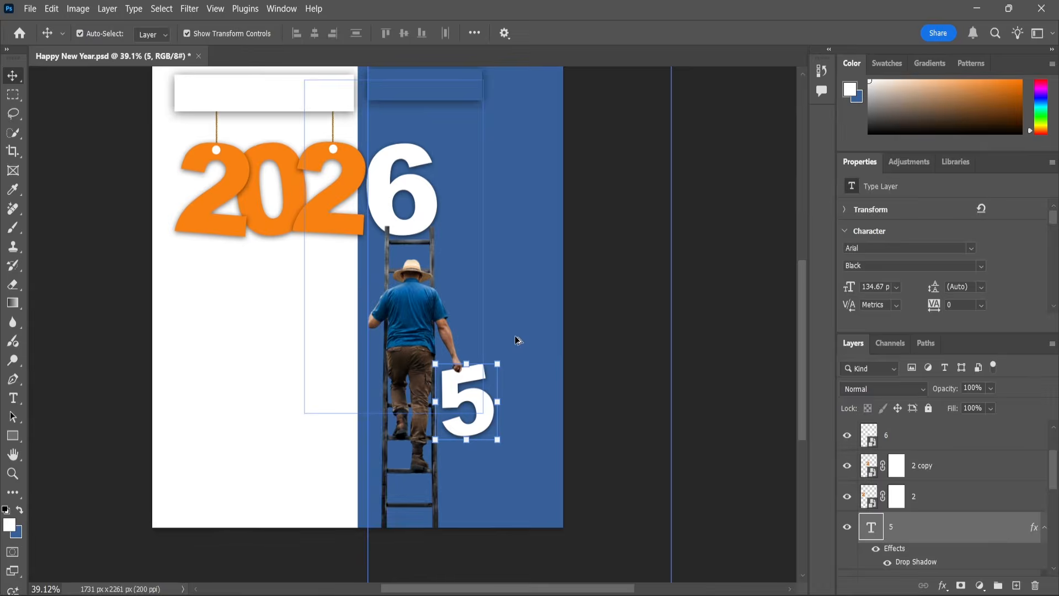
left_click(496, 372)
left_click_drag(508, 351, 511, 347)
left_click_drag(466, 379, 460, 385)
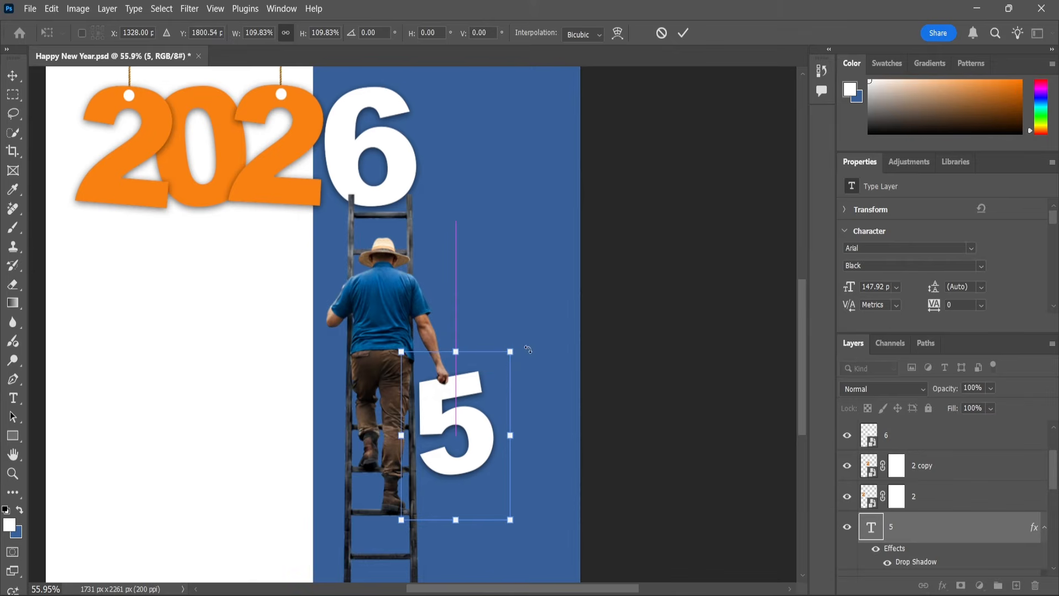
left_click_drag(528, 342, 512, 344)
left_click(12, 475)
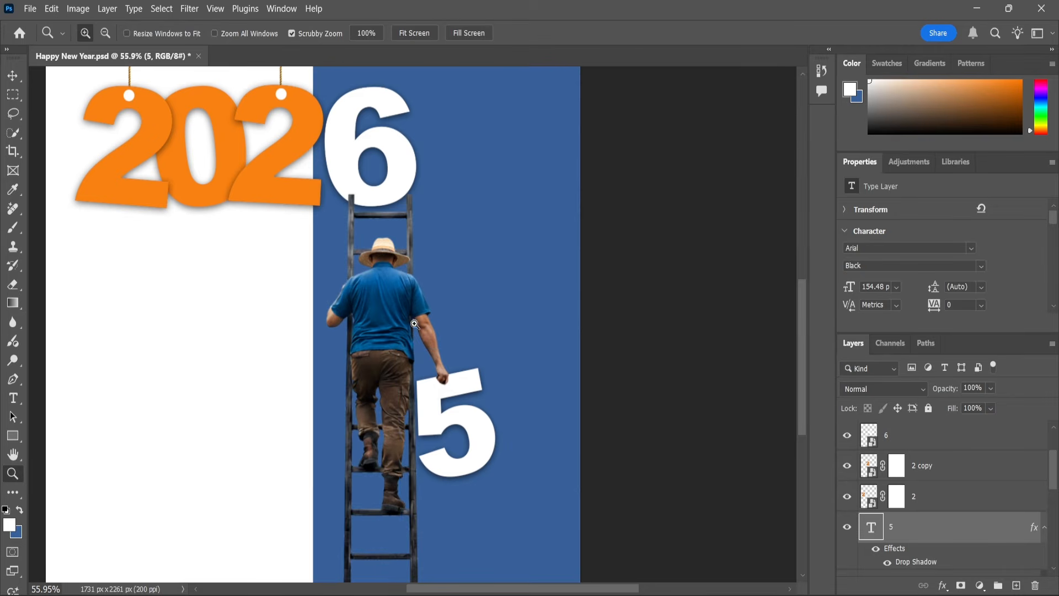
- Add a drop shadow to the man-on-ladder layer, cast toward the right at a 177° angle and 84 px distance
key("v")
scroll(496, 258, "down", 1)
left_click(415, 316)
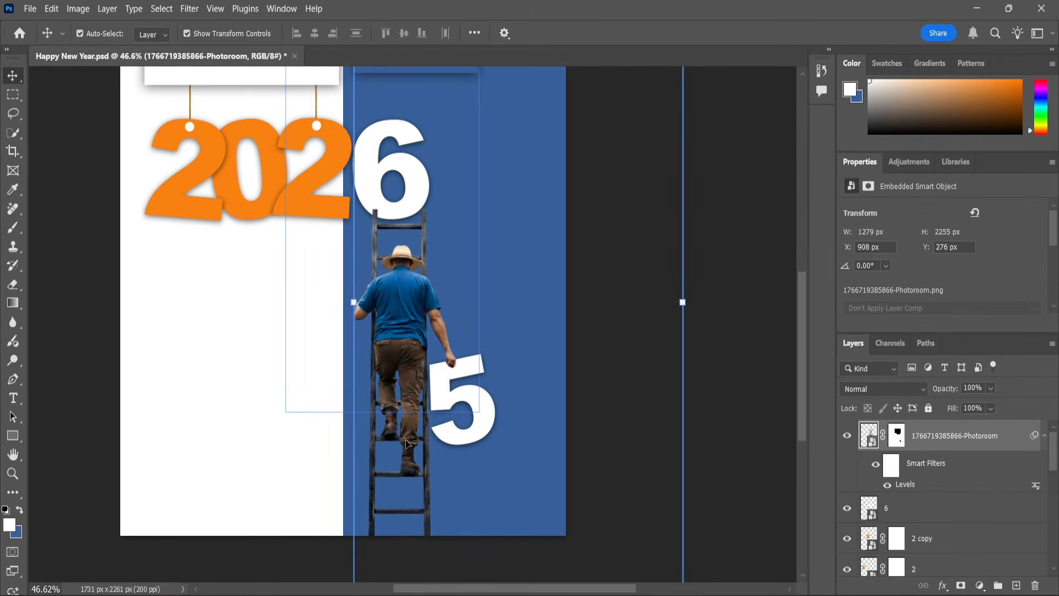
left_click(943, 586)
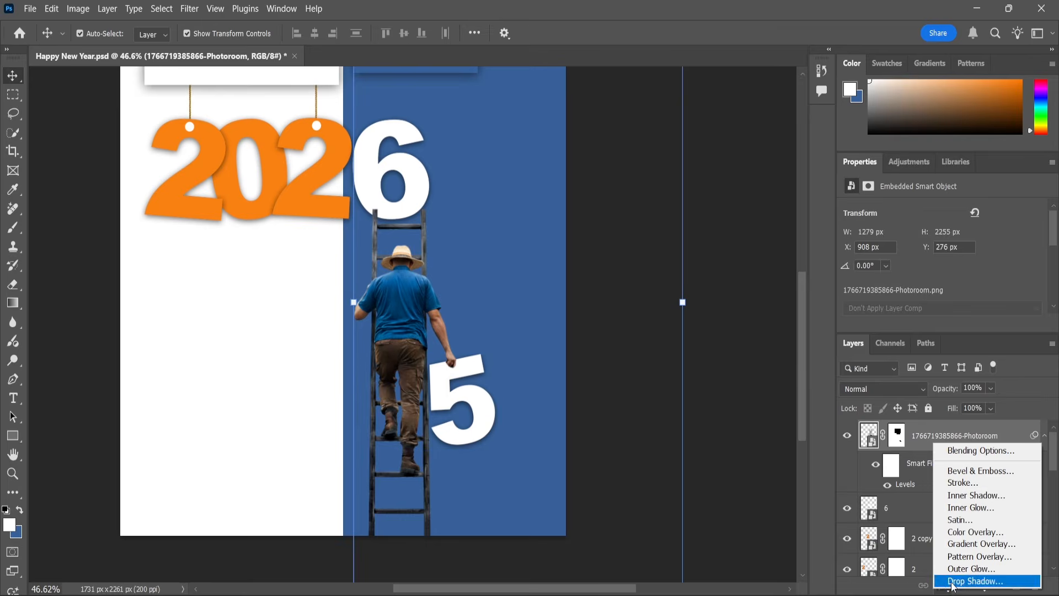
left_click(975, 581)
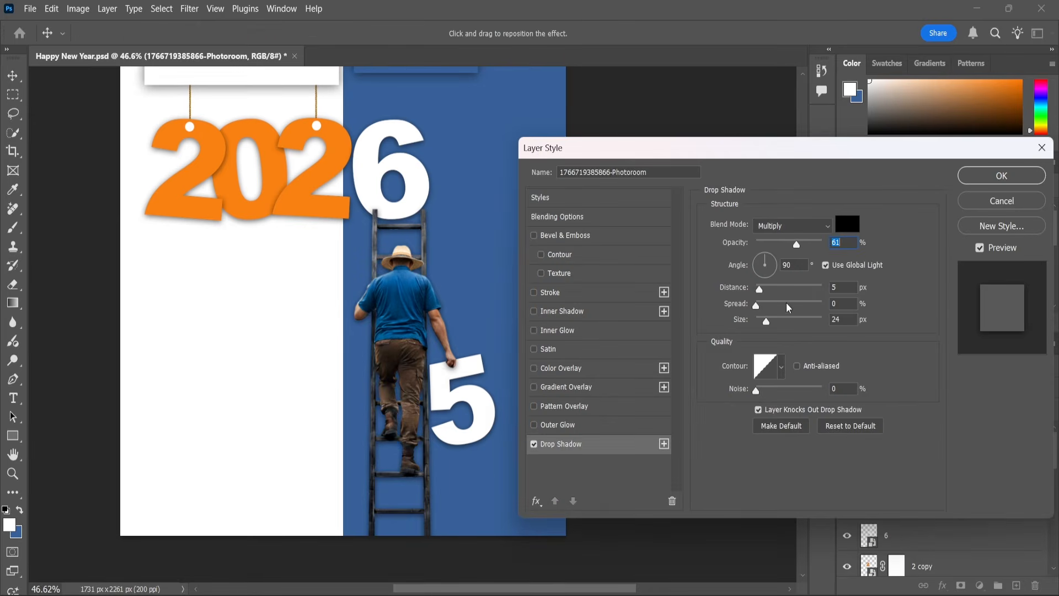
left_click_drag(431, 435, 452, 437)
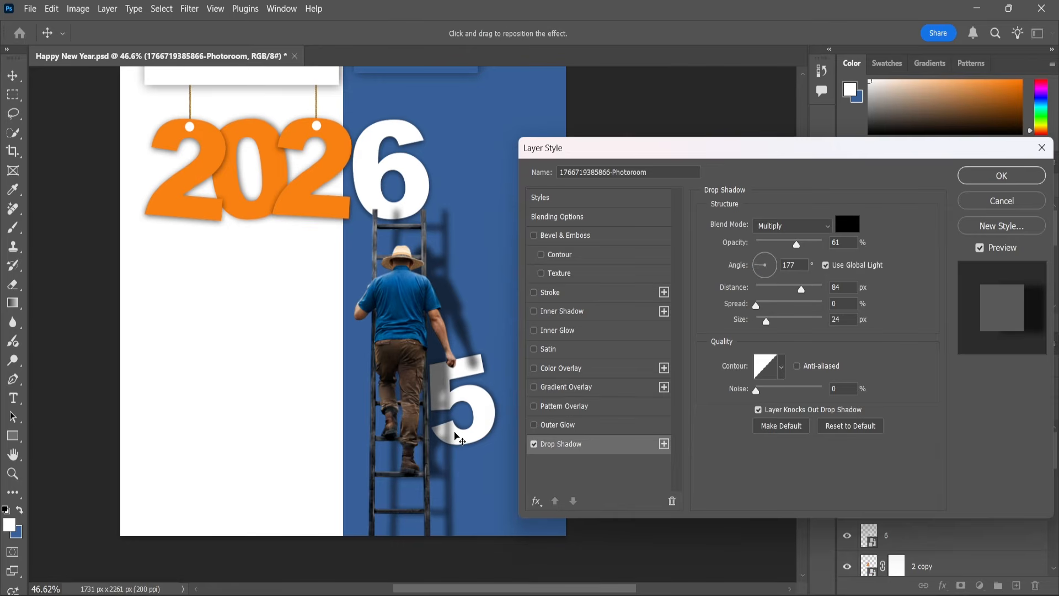
- Soften the man's drop shadow to 10% opacity and 9 px size, and shift it farther out and slightly downward
left_click_drag(801, 254, 771, 256)
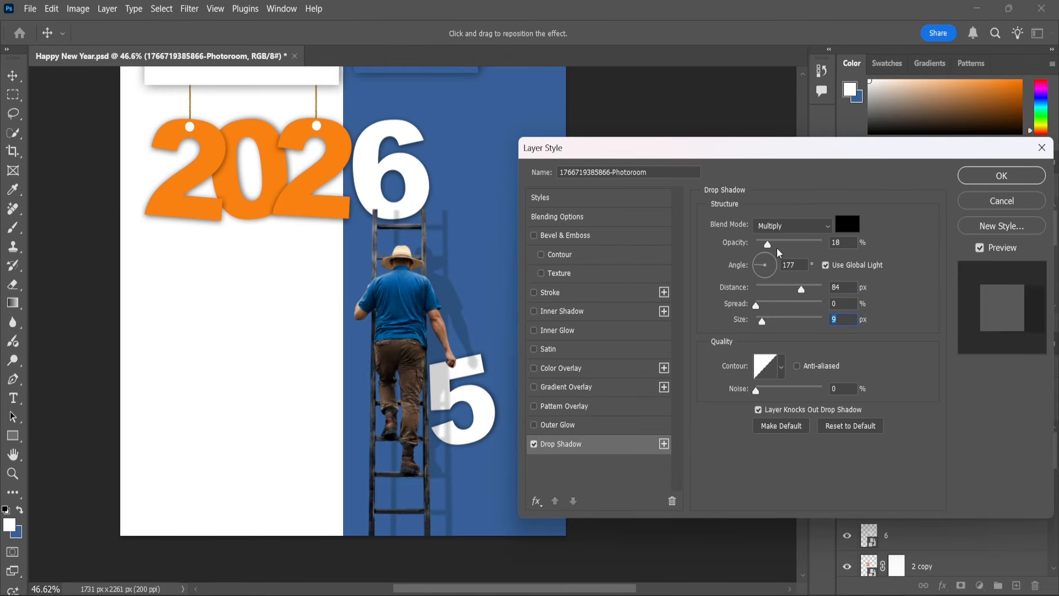
left_click_drag(805, 292, 815, 303)
left_click_drag(481, 308, 463, 314)
left_click_drag(771, 243, 765, 257)
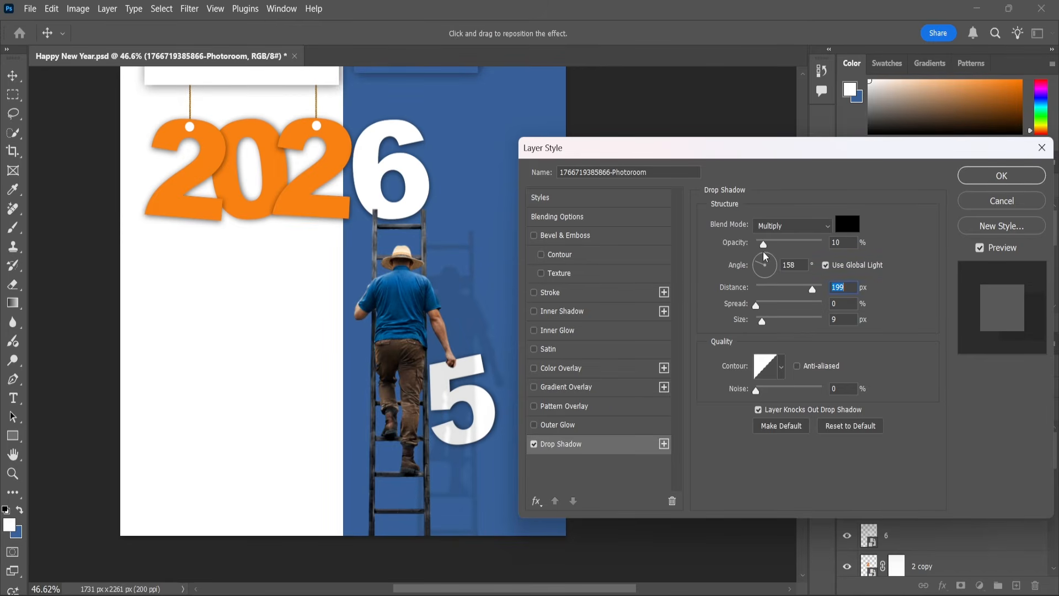
left_click_drag(469, 298, 452, 292)
left_click(971, 189)
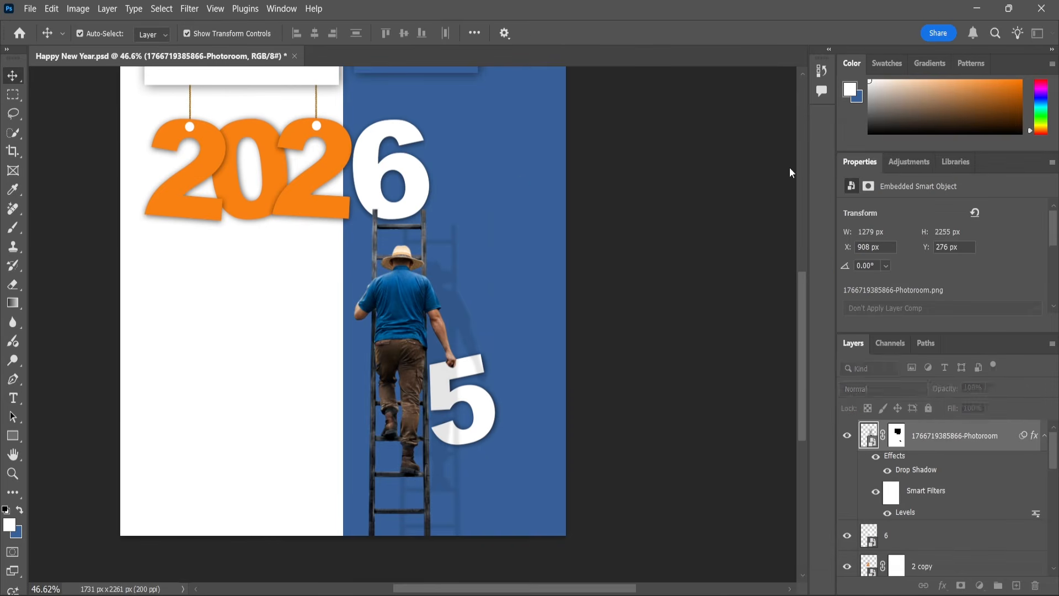
- Add the text HAPPY on the white half below the orange digits
scroll(111, 406, "down", 3)
left_click(104, 405)
scroll(372, 332, "down", 2)
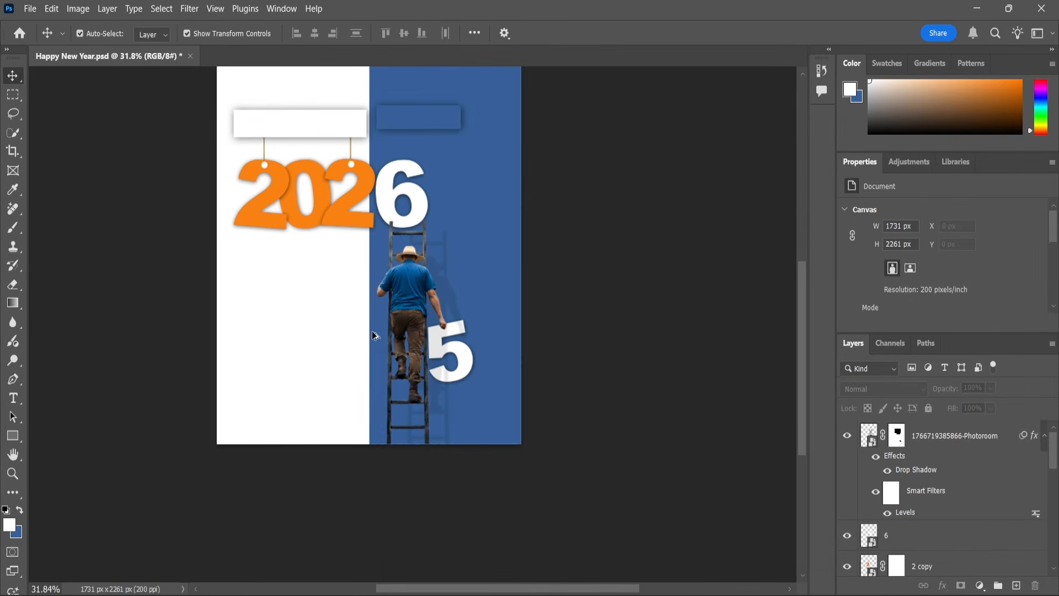
scroll(458, 241, "up", 3)
scroll(455, 241, "down", 2)
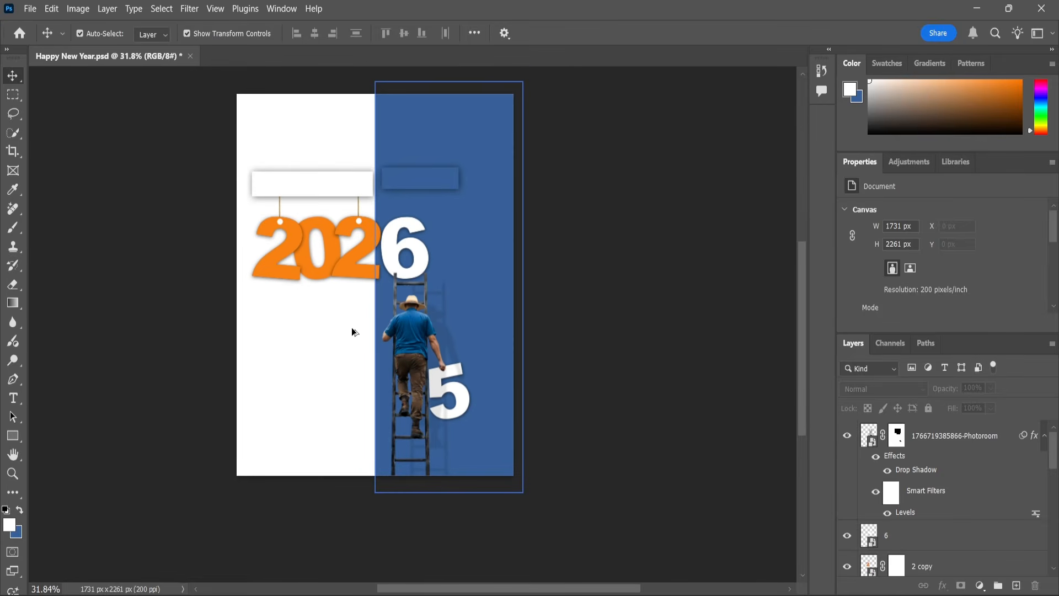
scroll(352, 331, "up", 2)
left_click(13, 401)
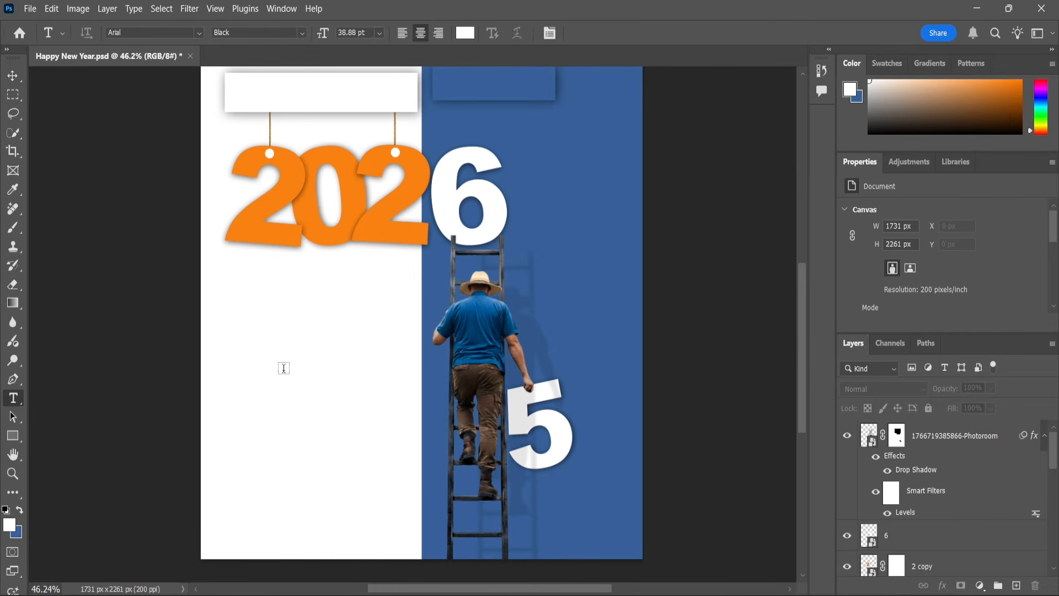
left_click(283, 366)
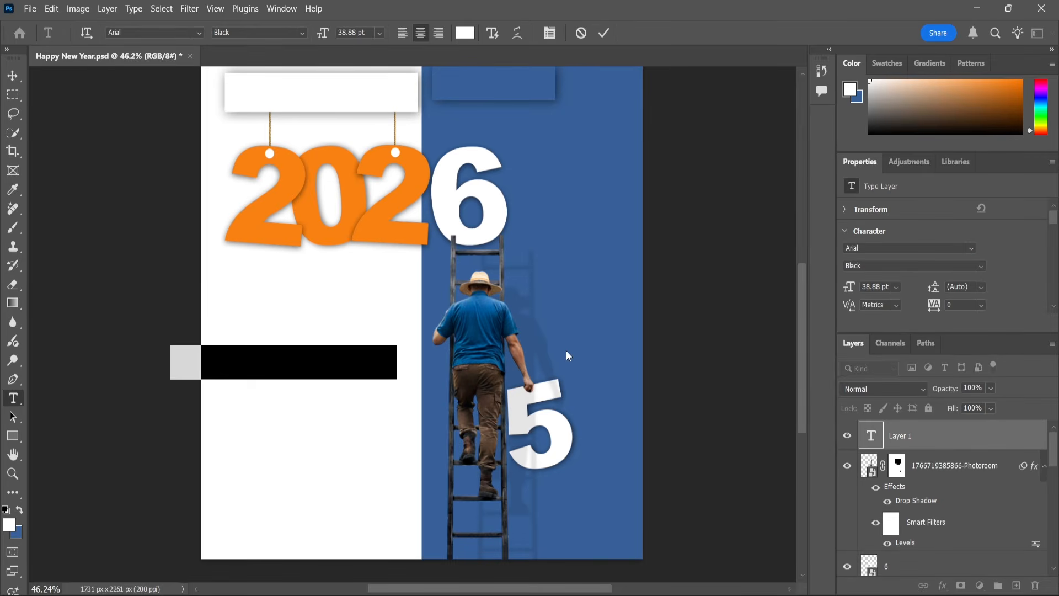
type("HAPPY")
key("ctrl+a")
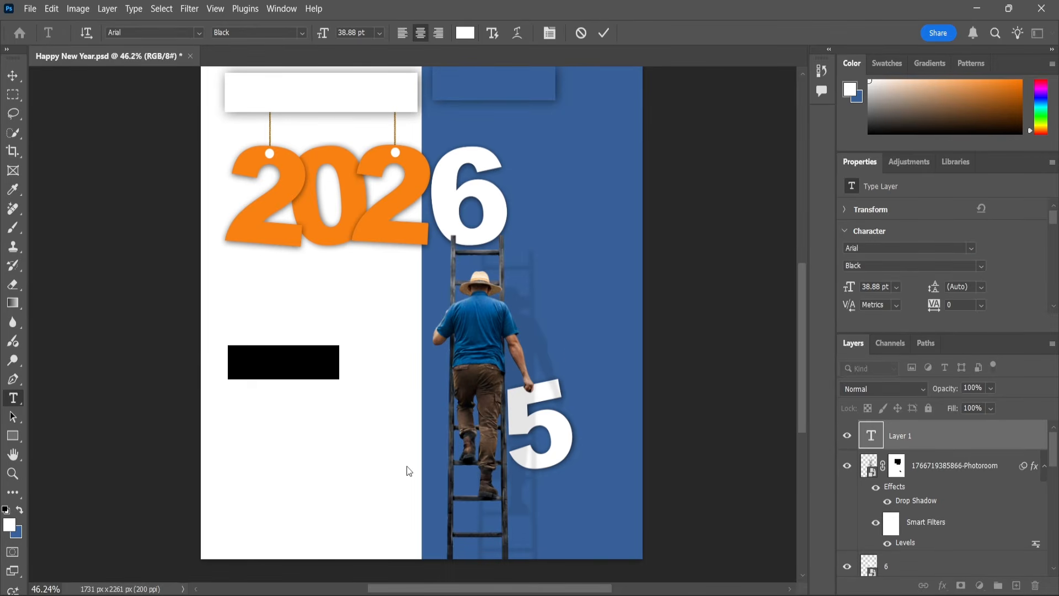
- Colour the HAPPY text with the background blue and set its font style to Regular
left_click(20, 512)
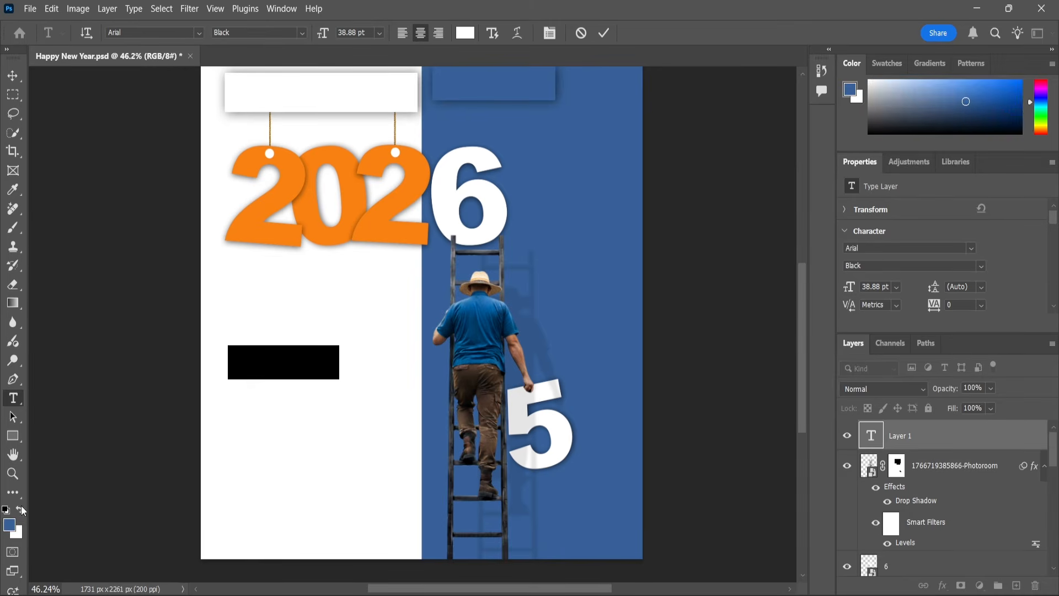
left_click(303, 33)
left_click(268, 68)
left_click(12, 76)
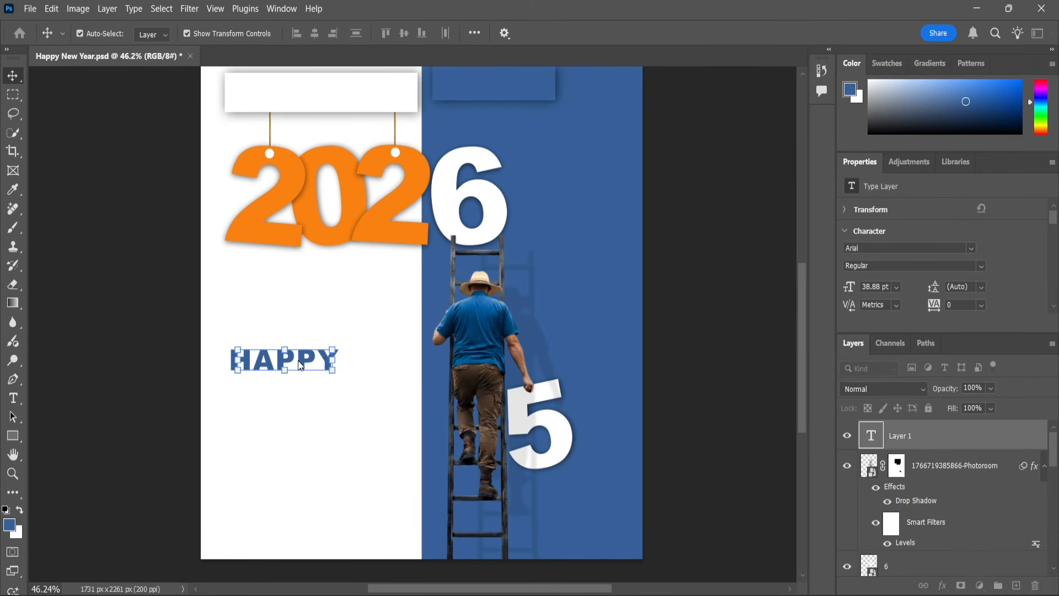
- Duplicate the HAPPY text directly below itself and change the copy's text to NEW
scroll(301, 366, "up", 5)
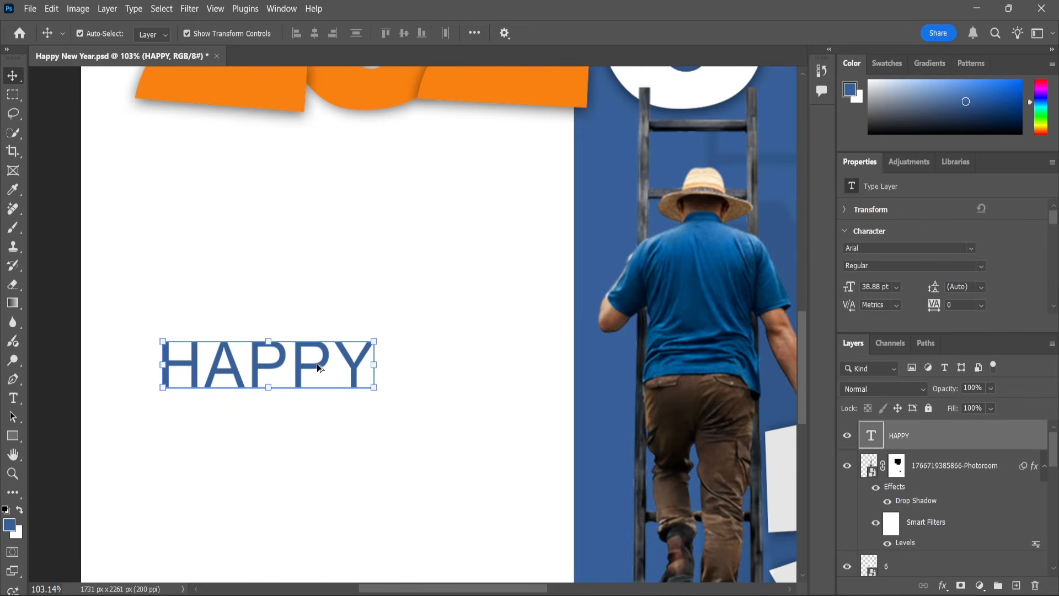
left_click_drag(916, 439, 1015, 580)
left_click_drag(260, 376, 261, 419)
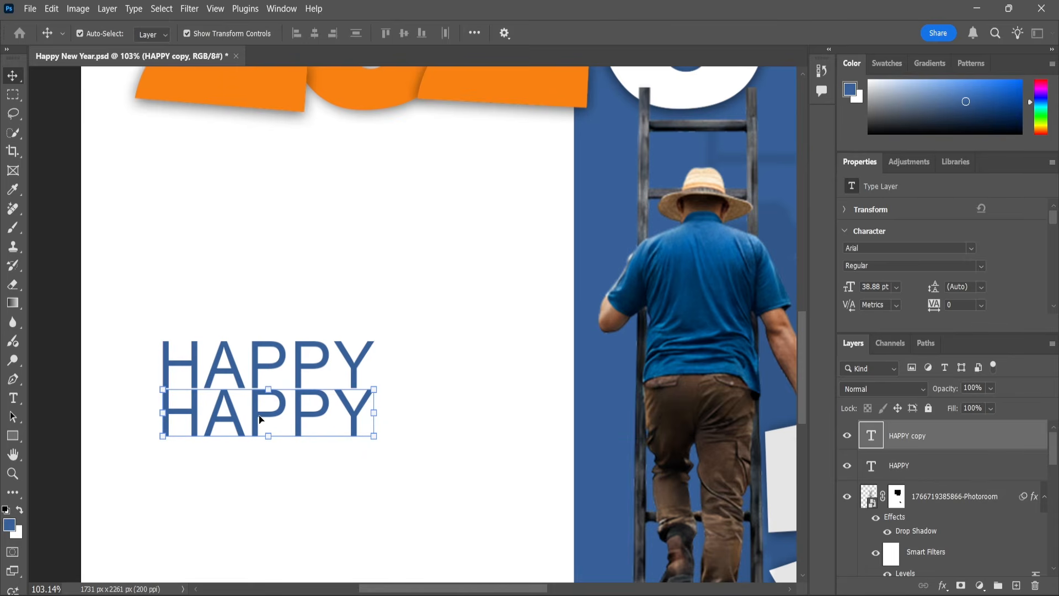
double_click(260, 419)
type("NEW")
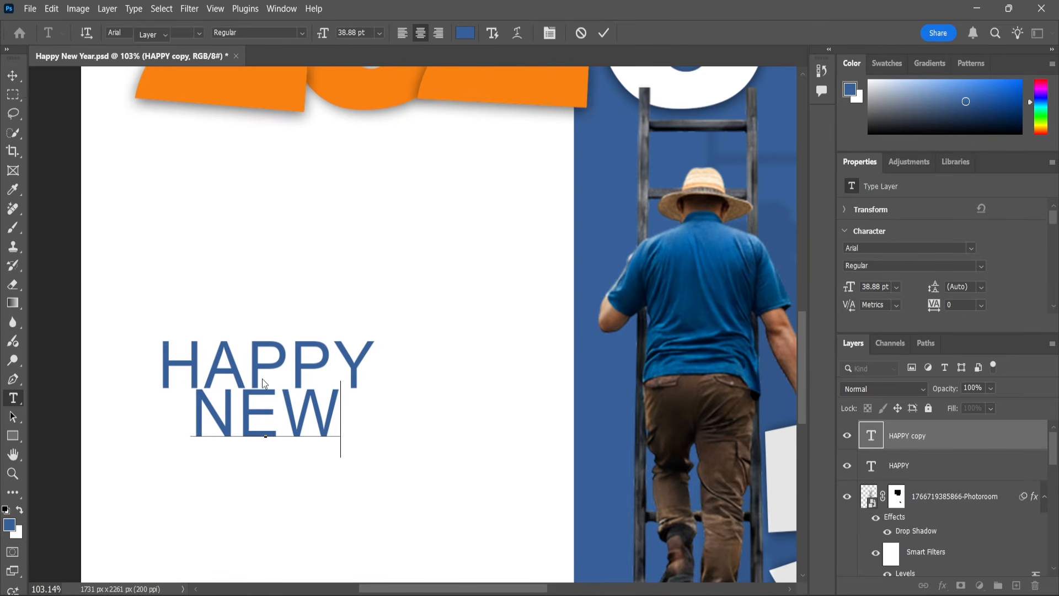
key("ctrl+Return")
key("v")
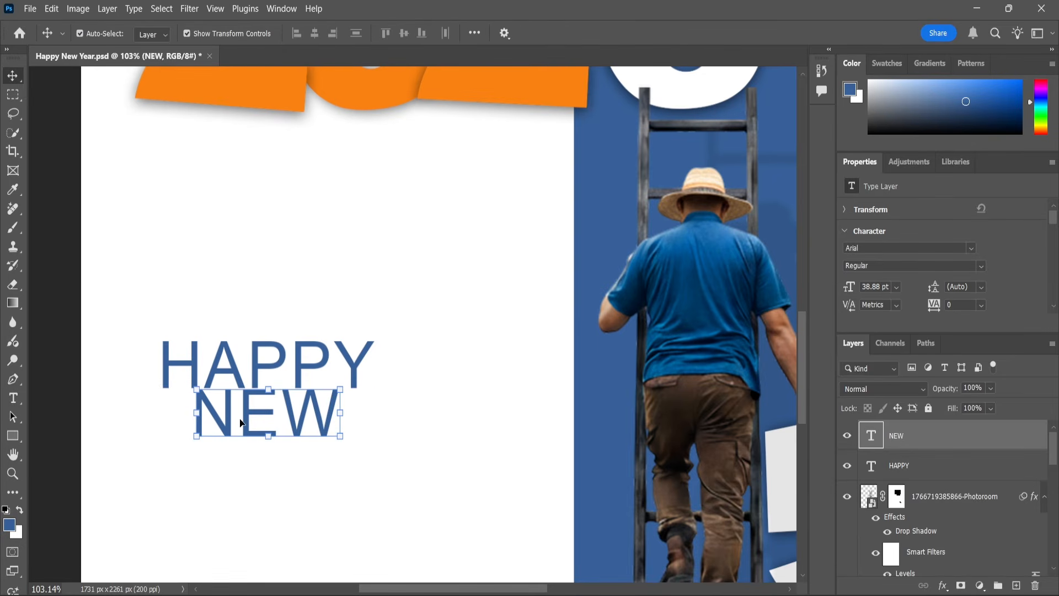
- Move NEW slightly farther below HAPPY and align the left edges of both texts
left_click_drag(241, 423, 218, 431)
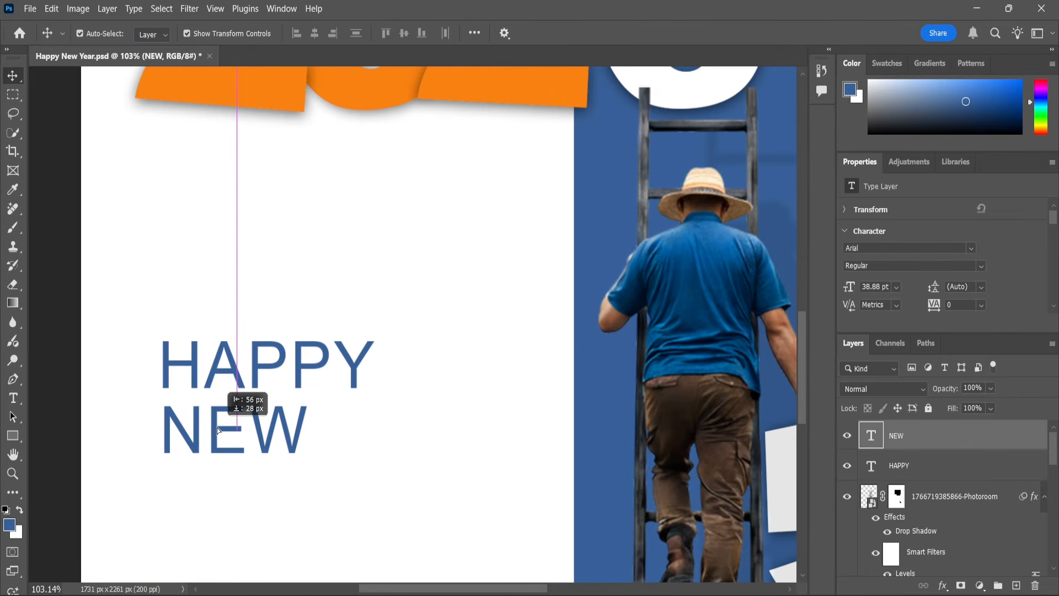
left_click(229, 353, "shift")
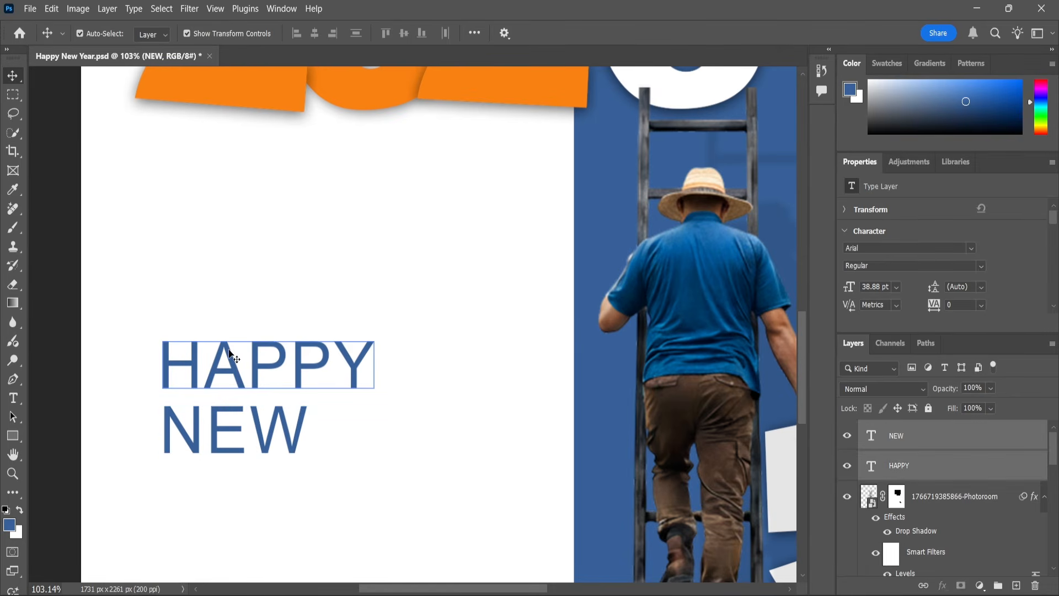
left_click(297, 34)
- Draw a blue rectangle of about 337 × 81 px to the right of NEW, matching its height
key("u")
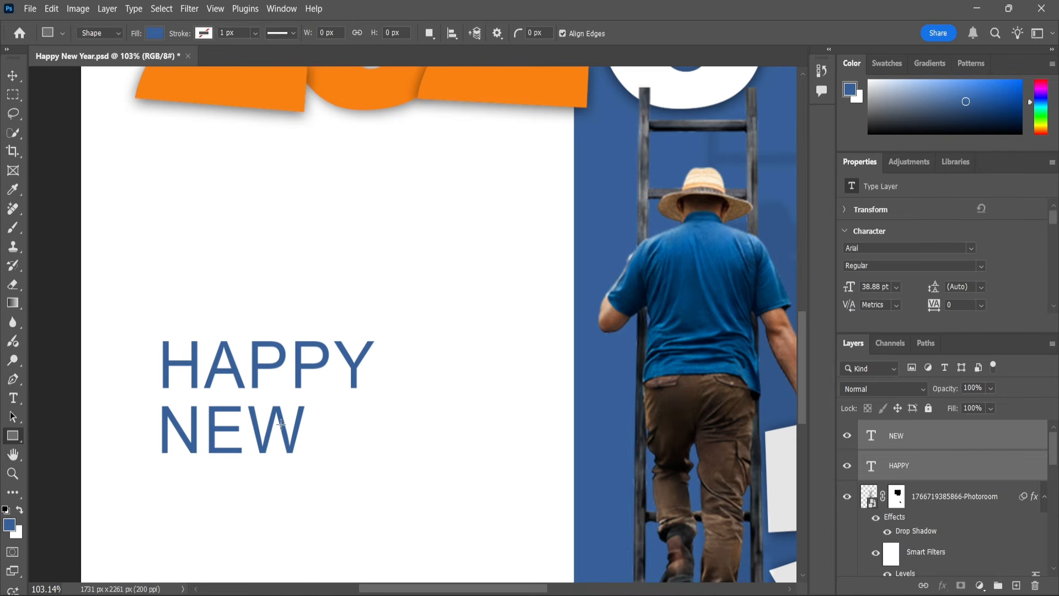
mouse_move(316, 405)
left_mouse_down()
mouse_move(358, 426)
mouse_move(508, 453)
left_mouse_up()
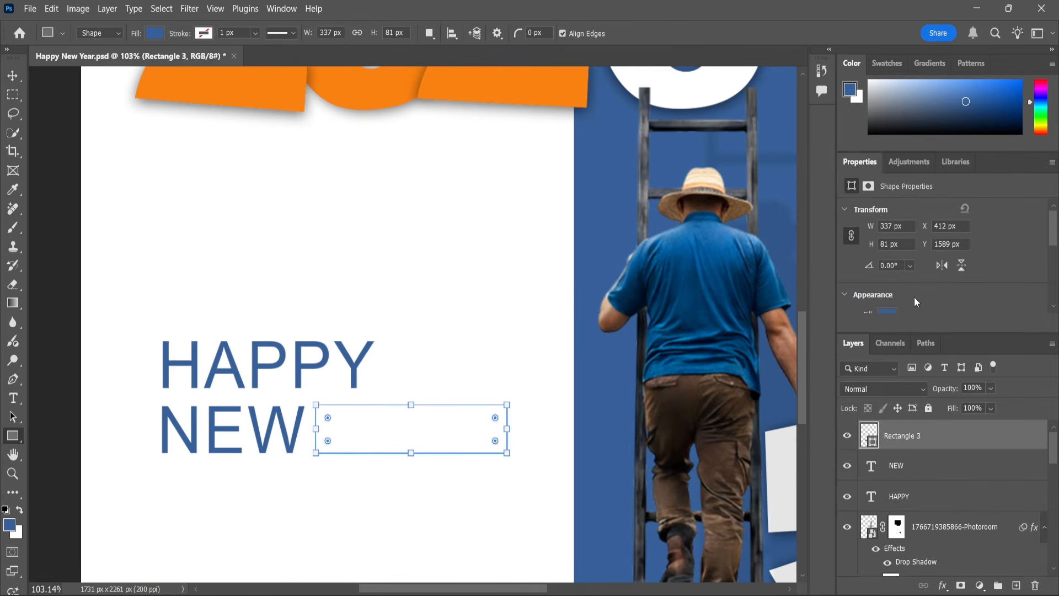
left_click(12, 77)
- Duplicate the NEW text onto the blue rectangle and place the copy above the rectangle in the layer order
left_click(224, 428)
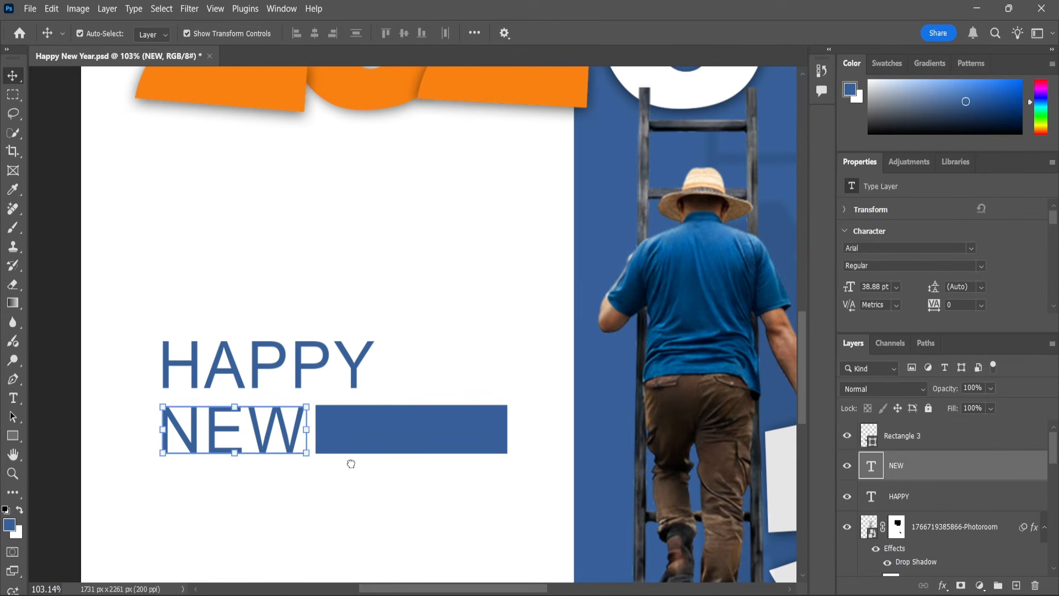
key("ctrl+j")
left_click_drag(256, 434, 415, 434)
left_click(415, 434)
left_click(900, 468)
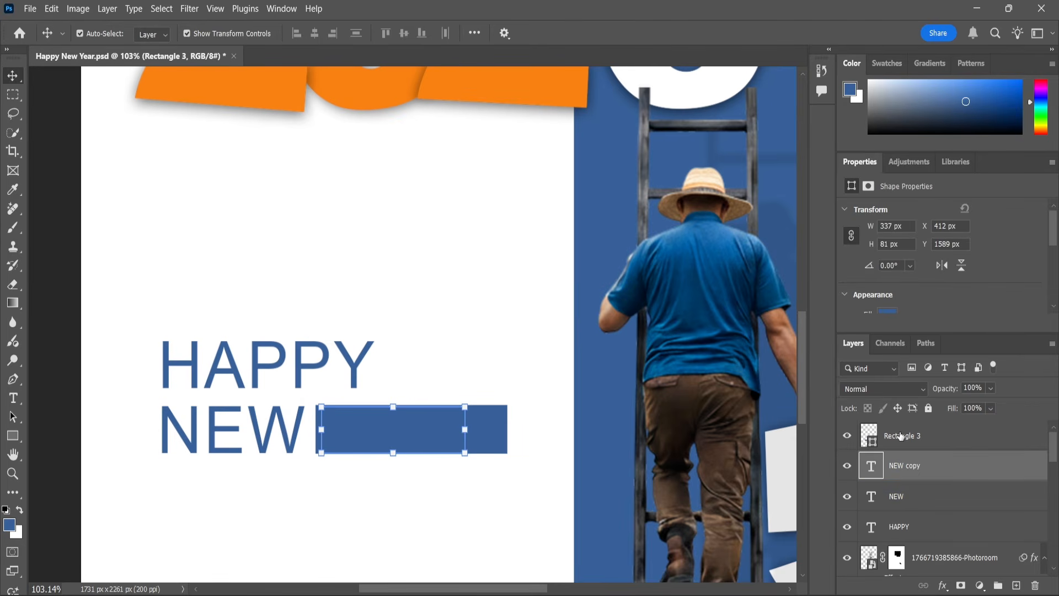
left_click_drag(900, 436, 900, 430)
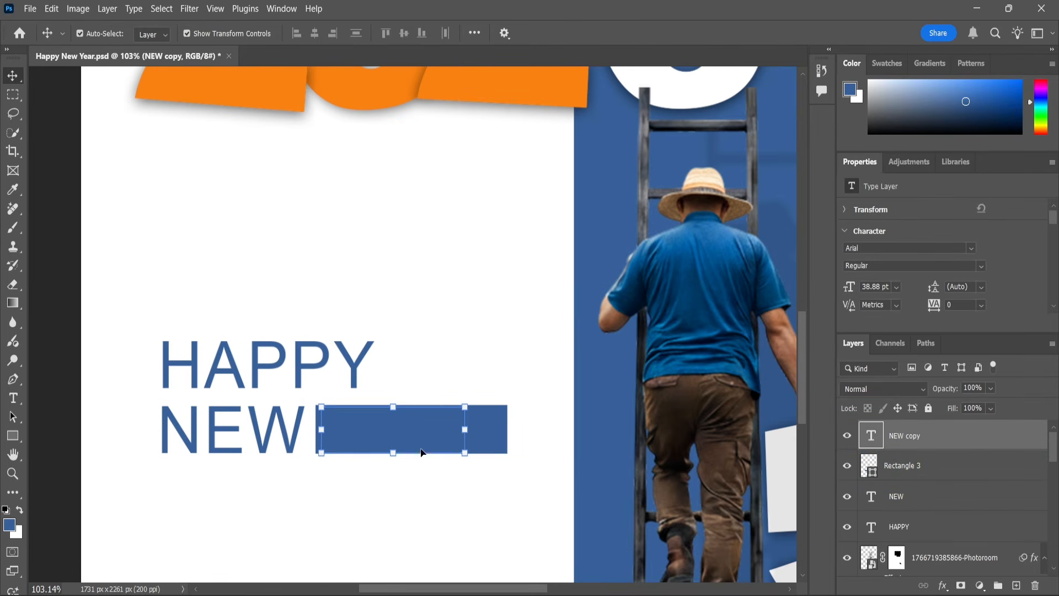
- Set the copied NEW text to white with the Black font style
double_click(395, 437)
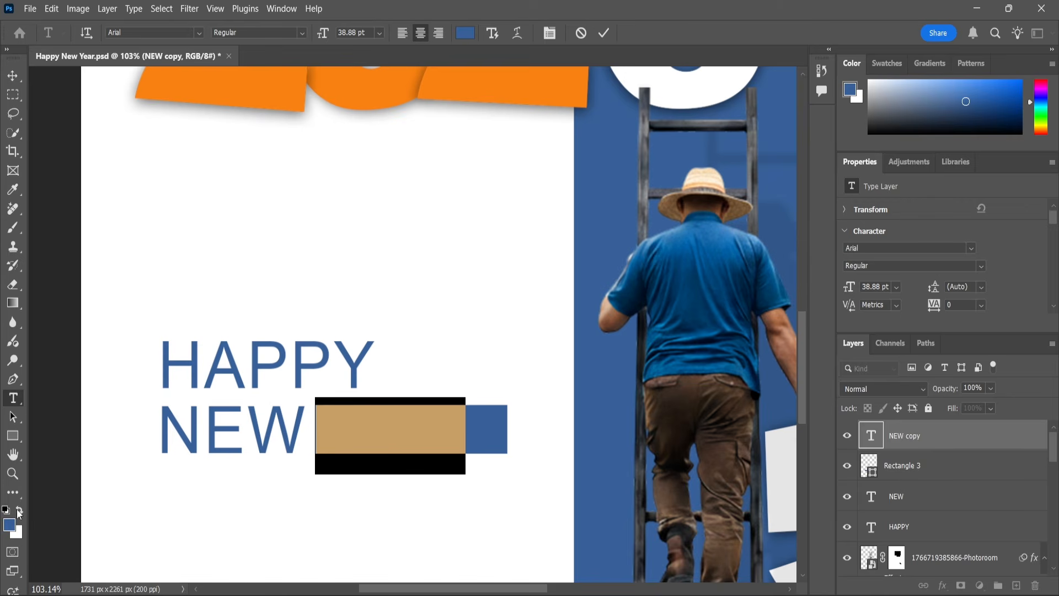
left_click(19, 506)
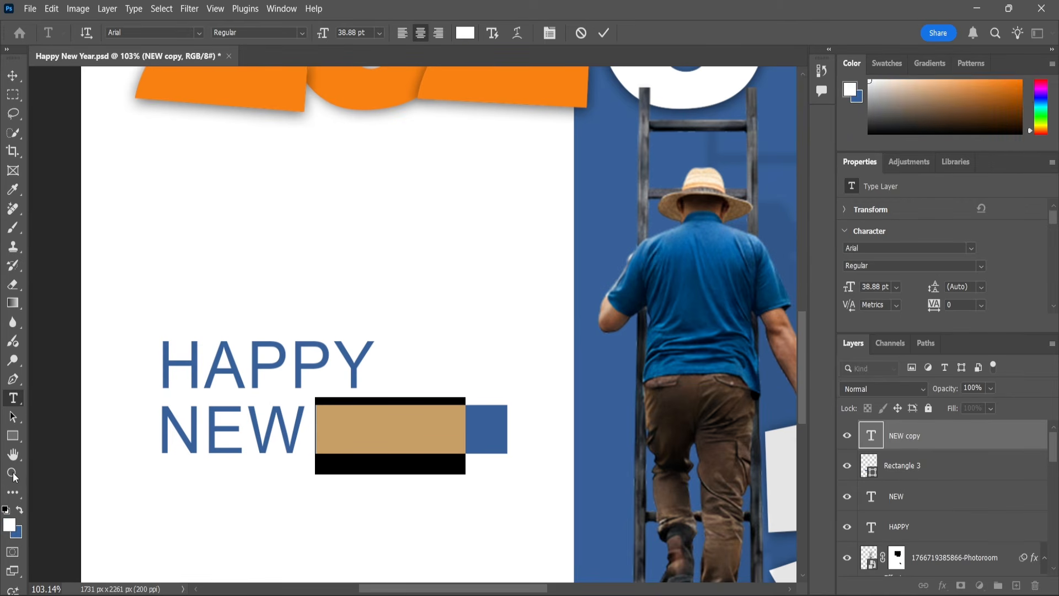
left_click(299, 34)
left_click(255, 102)
left_click(303, 32)
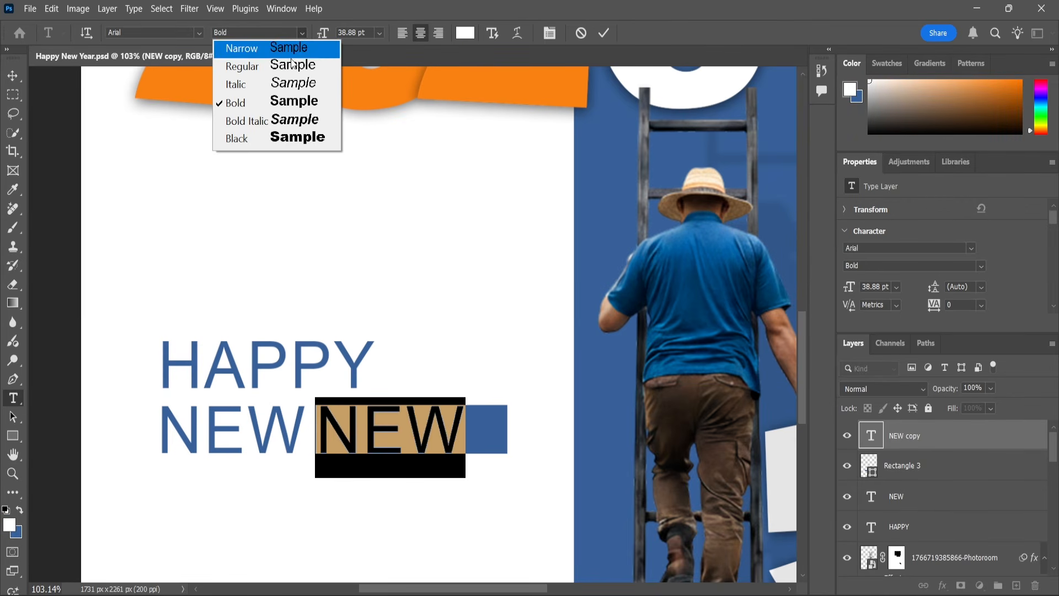
left_click(271, 138)
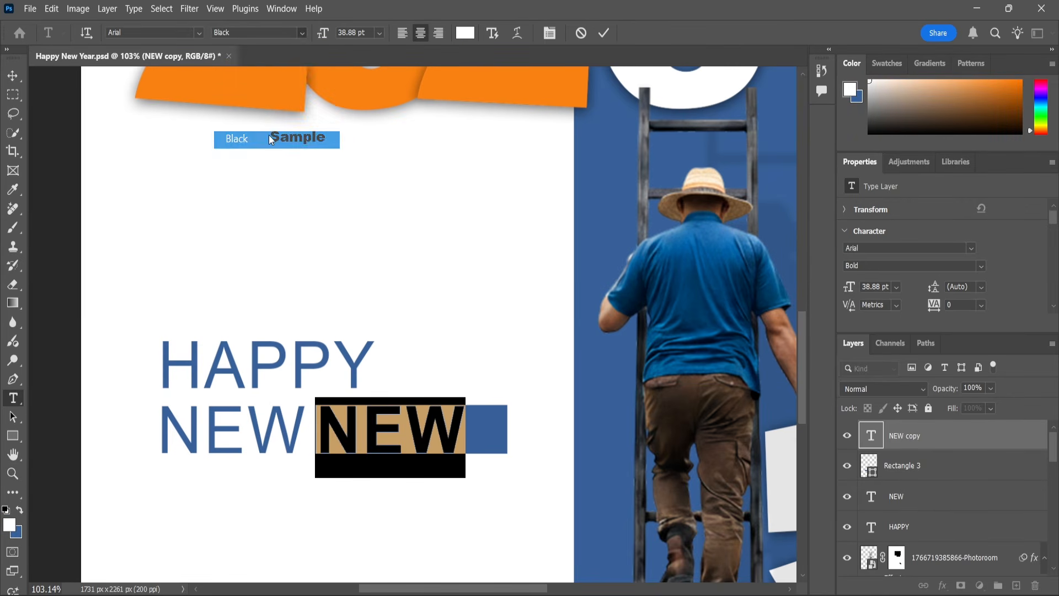
- Change the copied text to YEAR and move it right so it starts inside the blue rectangle
left_click(388, 425)
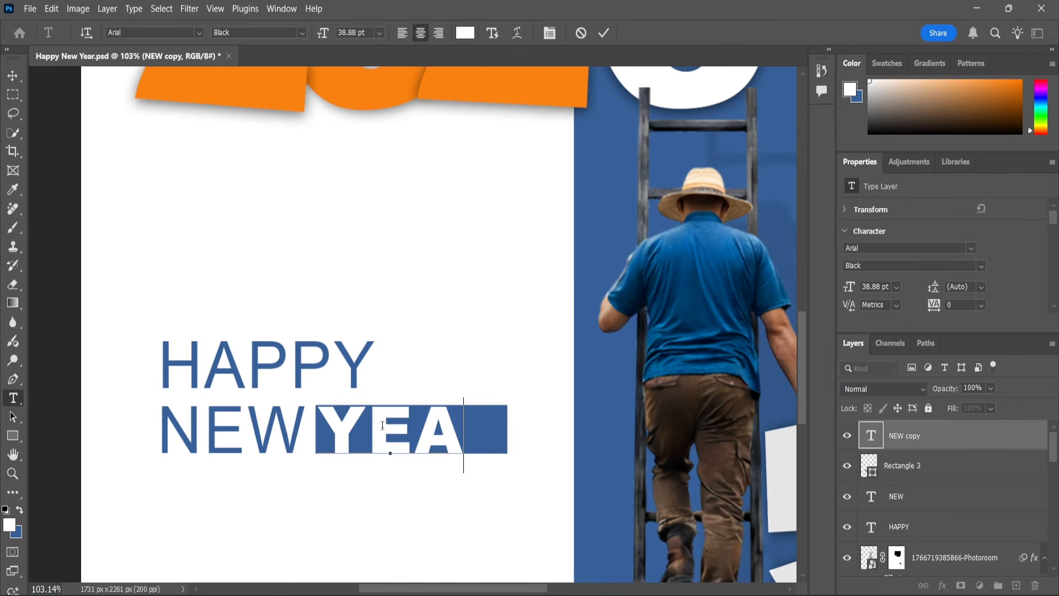
type("R")
left_click(13, 77)
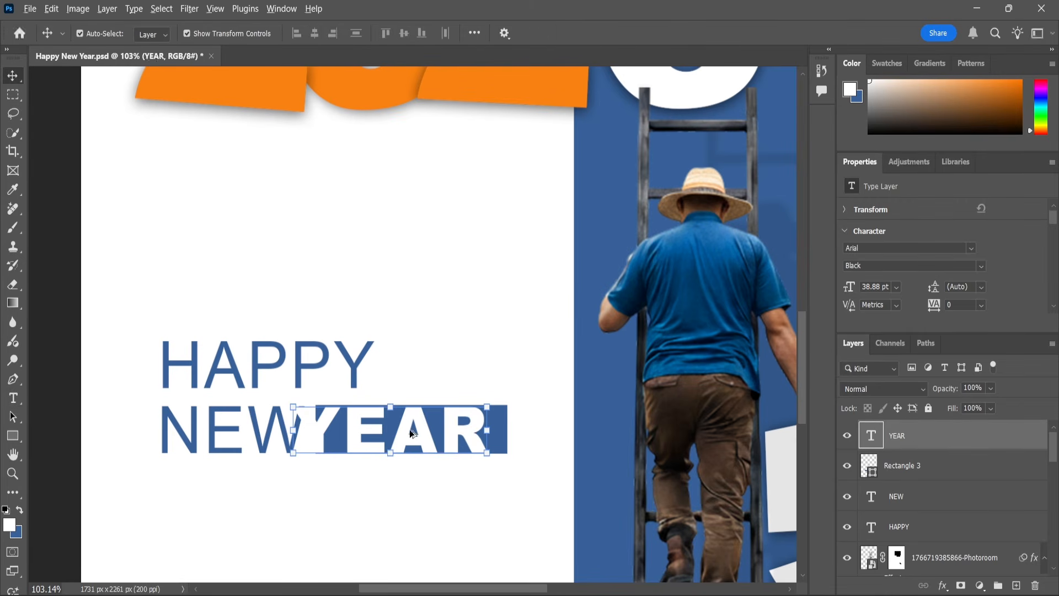
scroll(411, 436, "up", 5)
left_click_drag(412, 442, 458, 446)
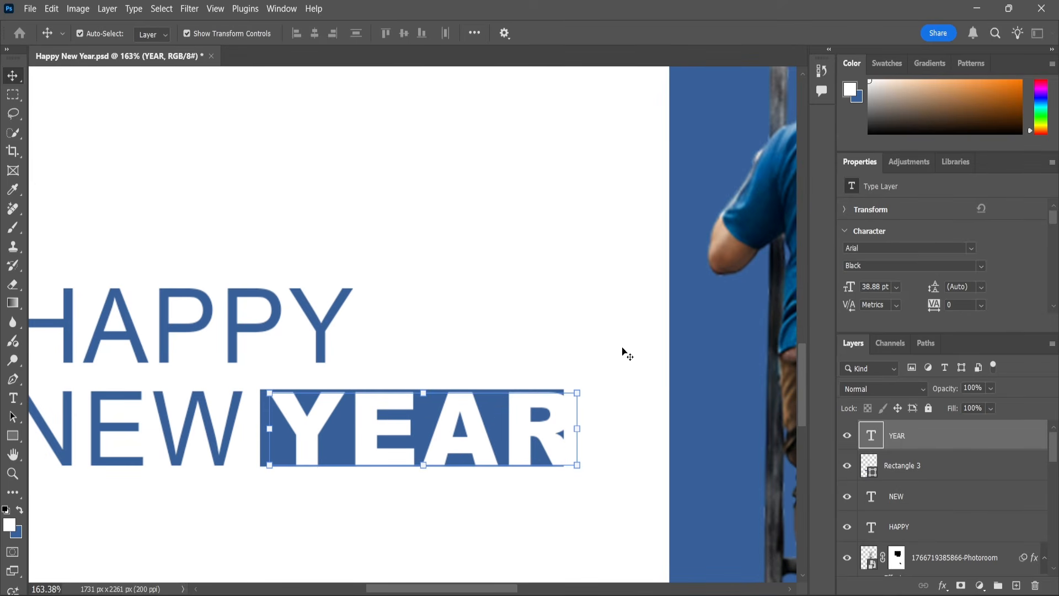
- Enlarge the blue rectangle behind YEAR to about 389 × 103 px so it frames the whole word with a margin
left_click(623, 352)
left_click(277, 451)
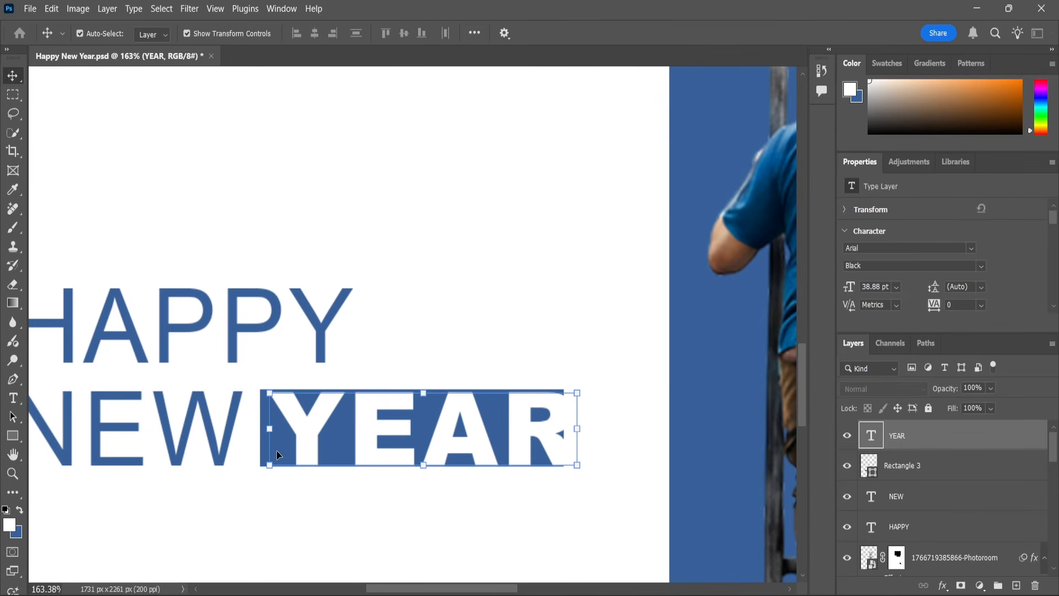
left_click(892, 473)
left_click_drag(411, 467, 412, 480)
left_click_drag(412, 388, 413, 380)
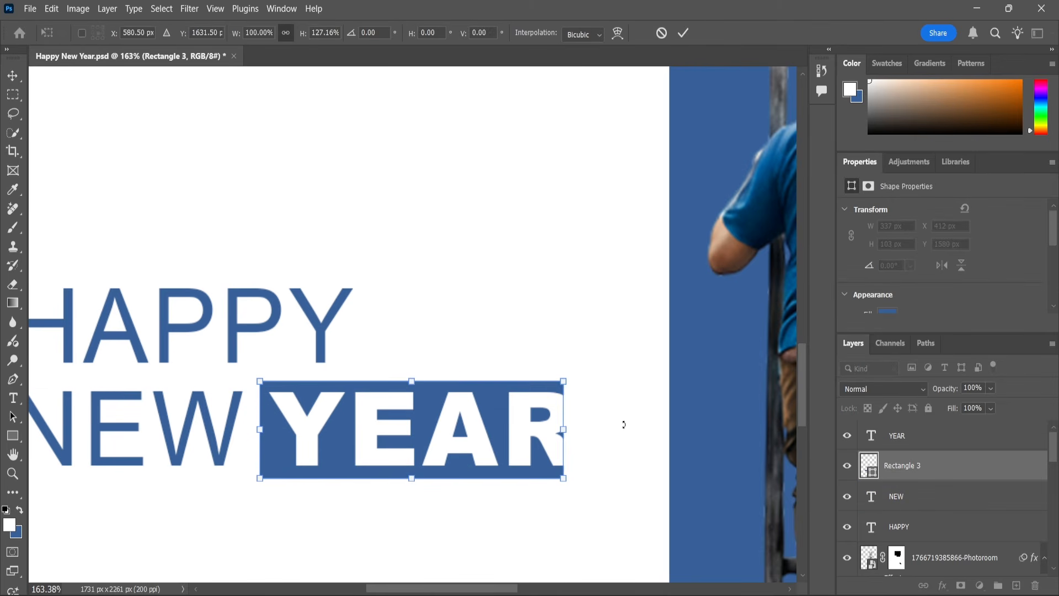
left_click_drag(565, 431, 596, 433)
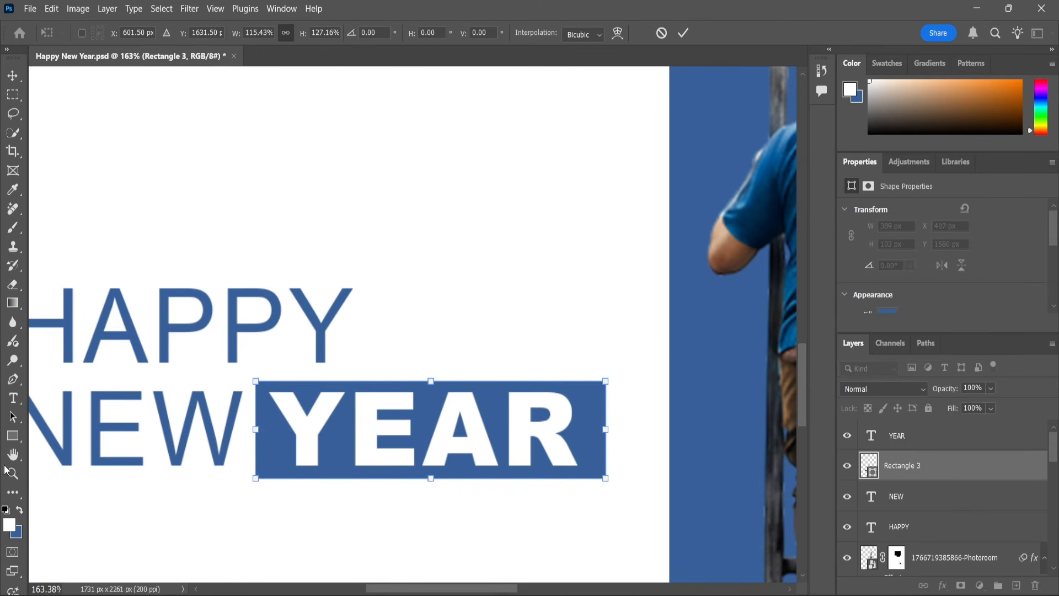
left_click(418, 34)
scroll(310, 400, "down", 1)
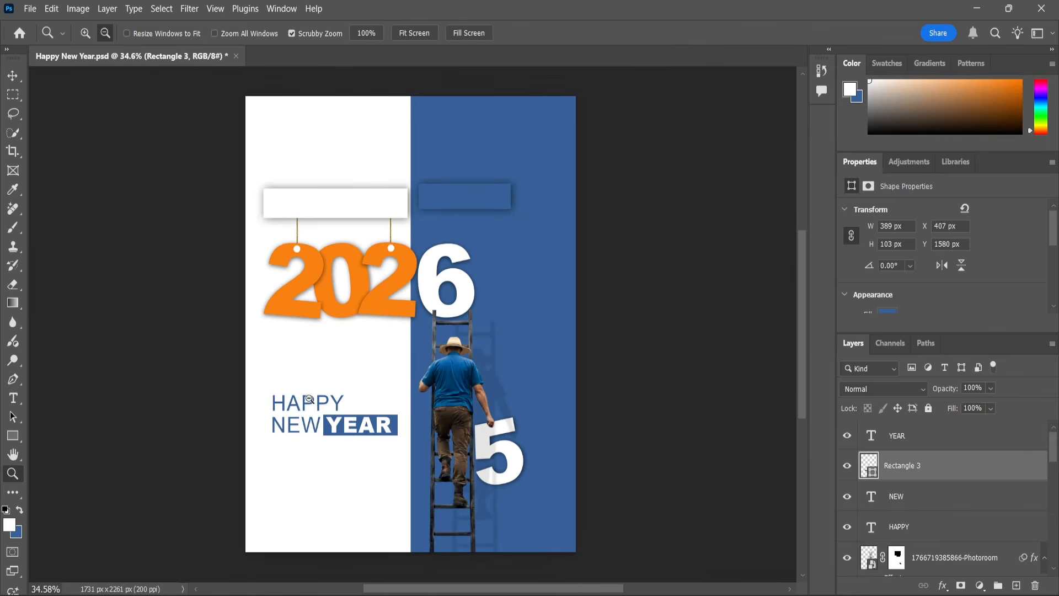
scroll(332, 391, "up", 2)
scroll(334, 390, "down", 1)
scroll(340, 416, "up", 1)
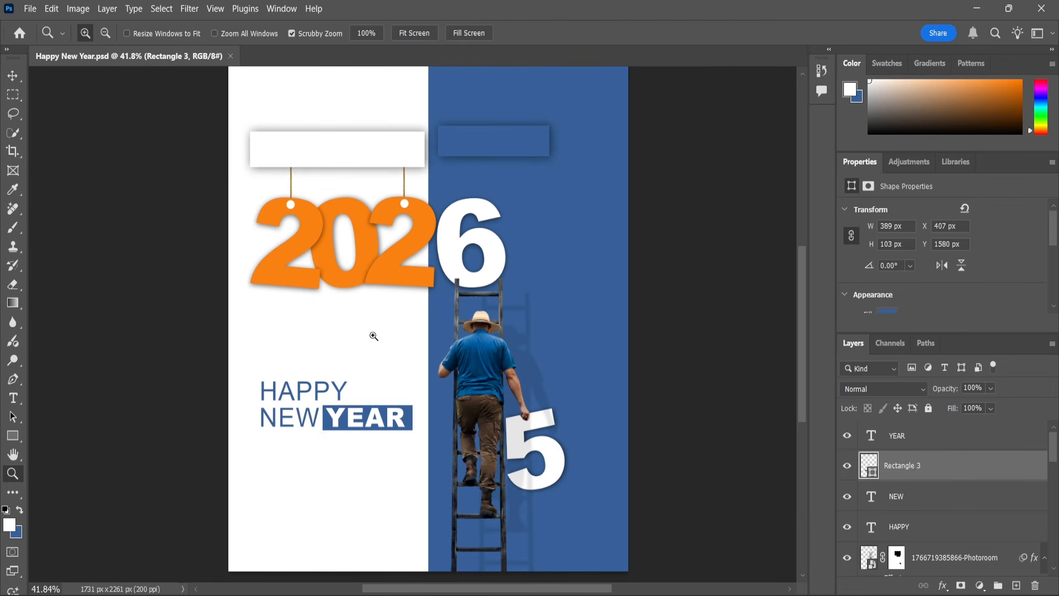
scroll(424, 347, "down", 1)
- Place the Icons image from the New Year folder into the poster and move it to the lower part of the white half
key("alt+Tab")
left_click(510, 285)
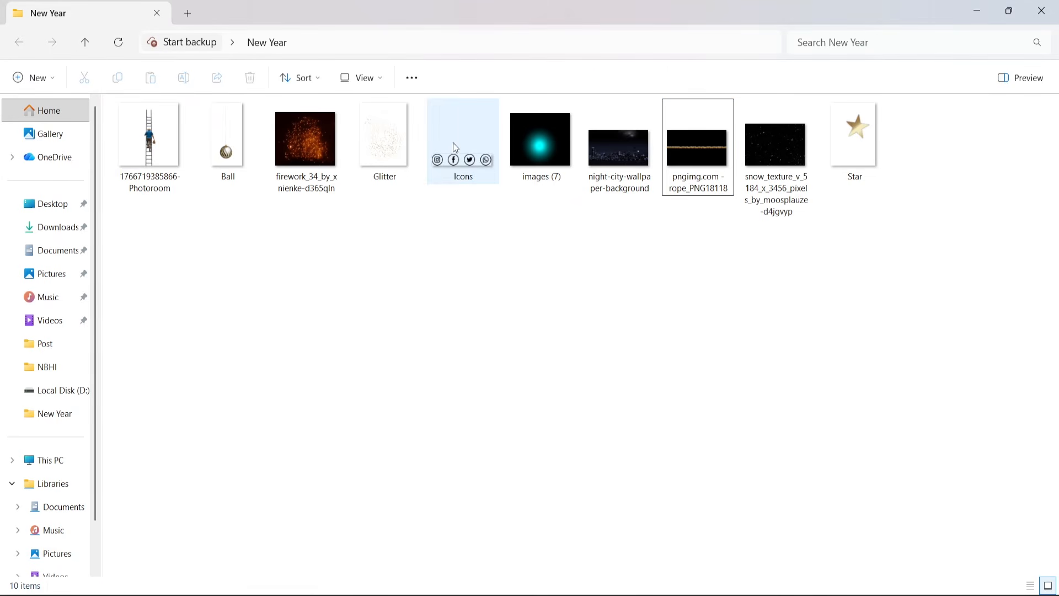
left_click_drag(453, 142, 665, 325)
left_click_drag(727, 564, 371, 502)
left_click_drag(414, 392, 384, 502)
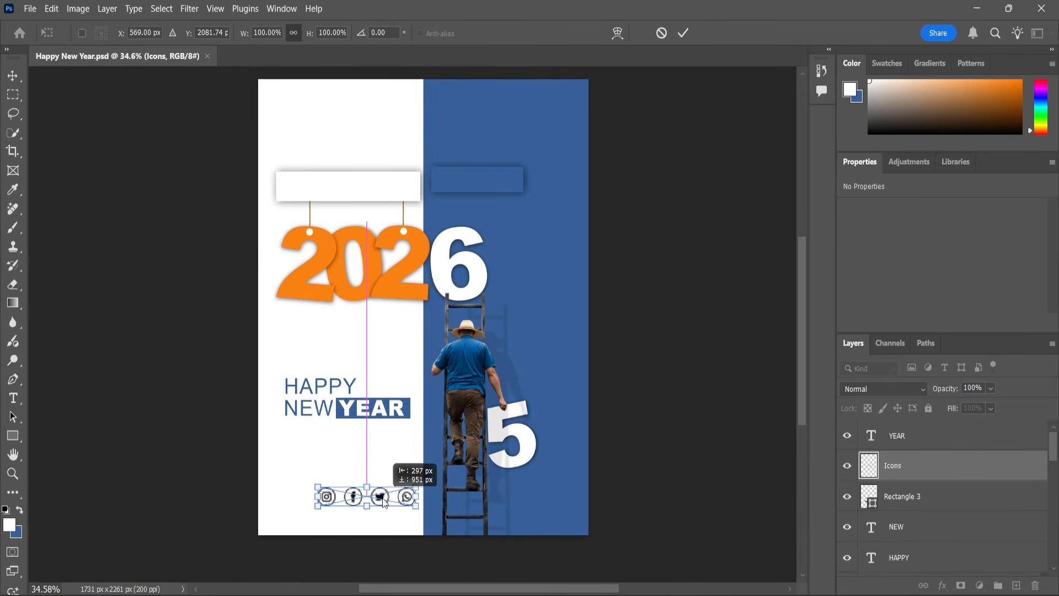
- Scale the social media icons to about 397 × 73 px and set them in the bottom right corner of the white half
scroll(385, 514, "up", 3)
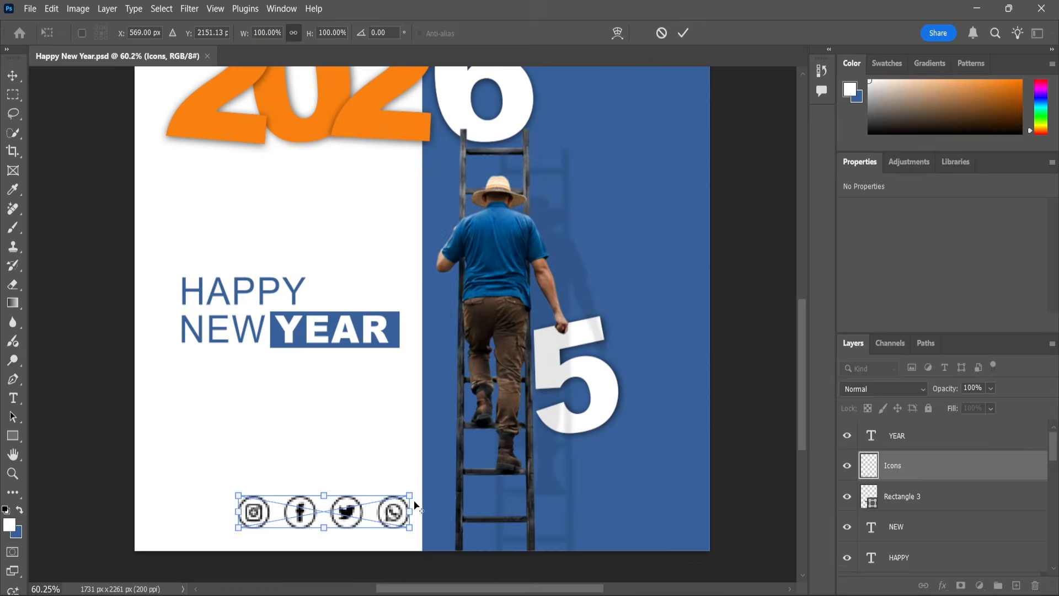
left_click_drag(412, 489, 404, 504)
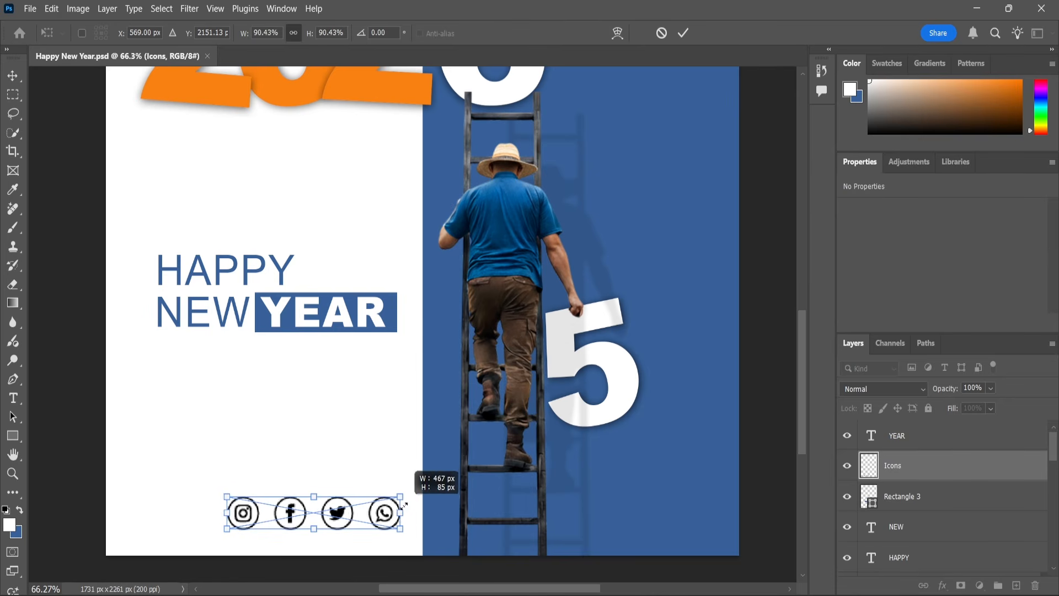
left_click_drag(339, 513, 353, 531)
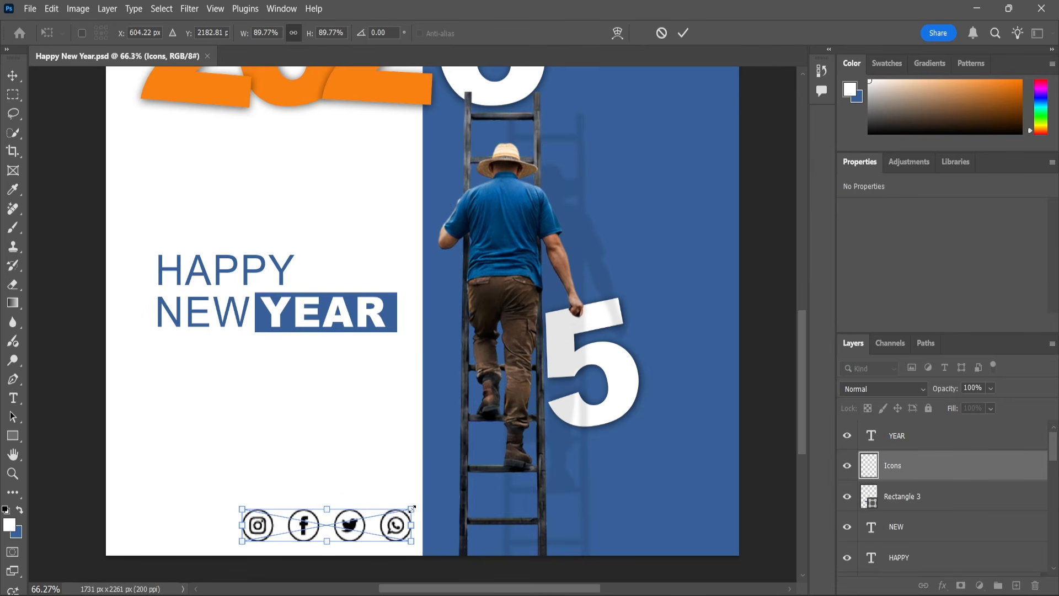
left_click_drag(413, 509, 400, 512)
left_click_drag(349, 524, 359, 527)
key("Return")
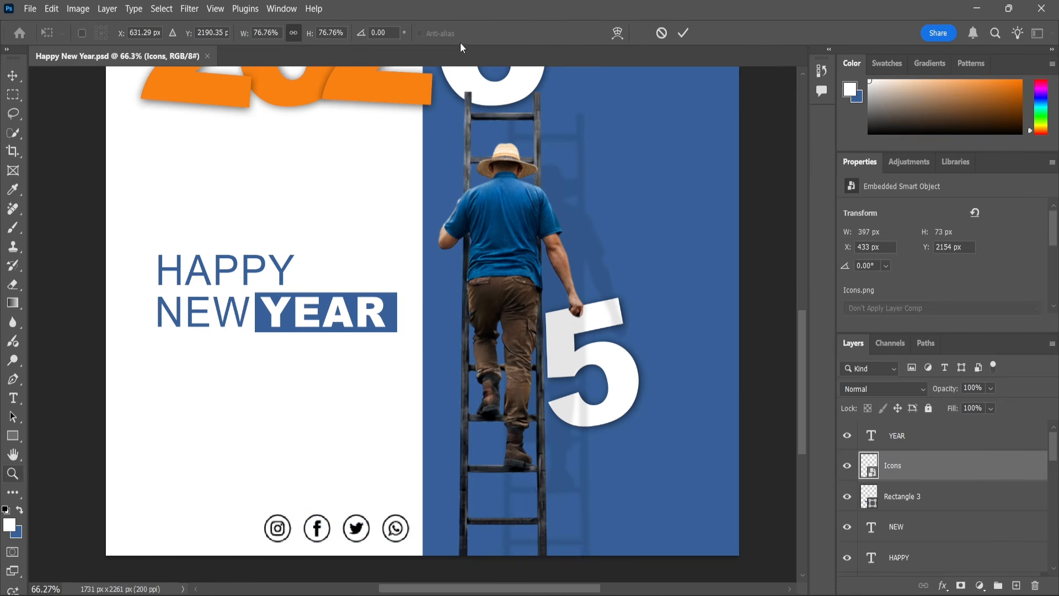
key("ctrl+0")
scroll(522, 376, "down", 1)
scroll(523, 375, "up", 1)
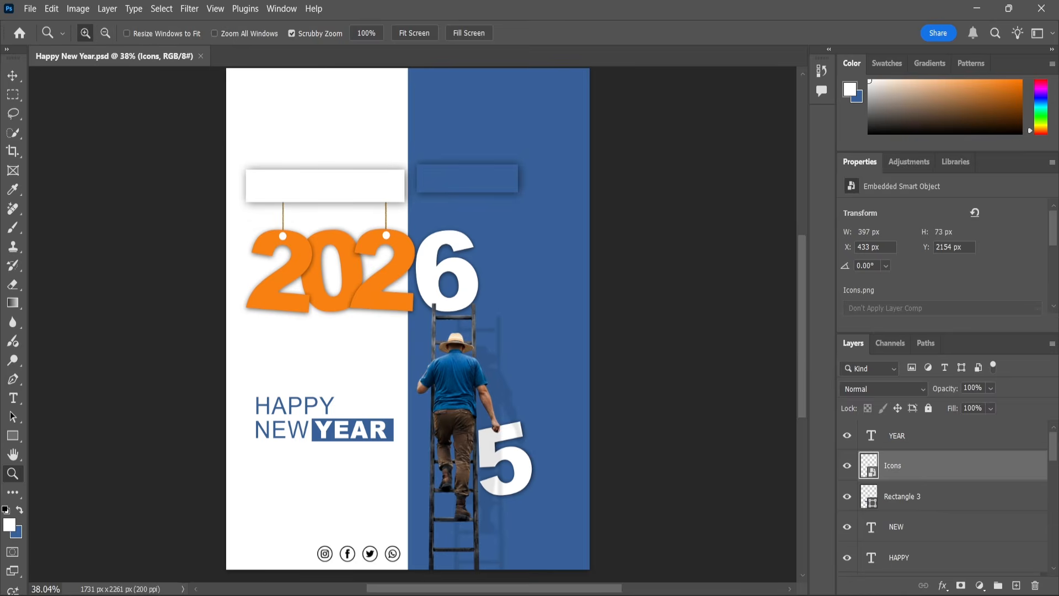
- Place the Glitter image from the New Year folder, scaled to about 21%, over the lower part of the white half
key("alt+Tab")
left_click_drag(385, 138, 474, 535)
left_click_drag(590, 321, 371, 491)
left_click_drag(300, 494, 319, 515)
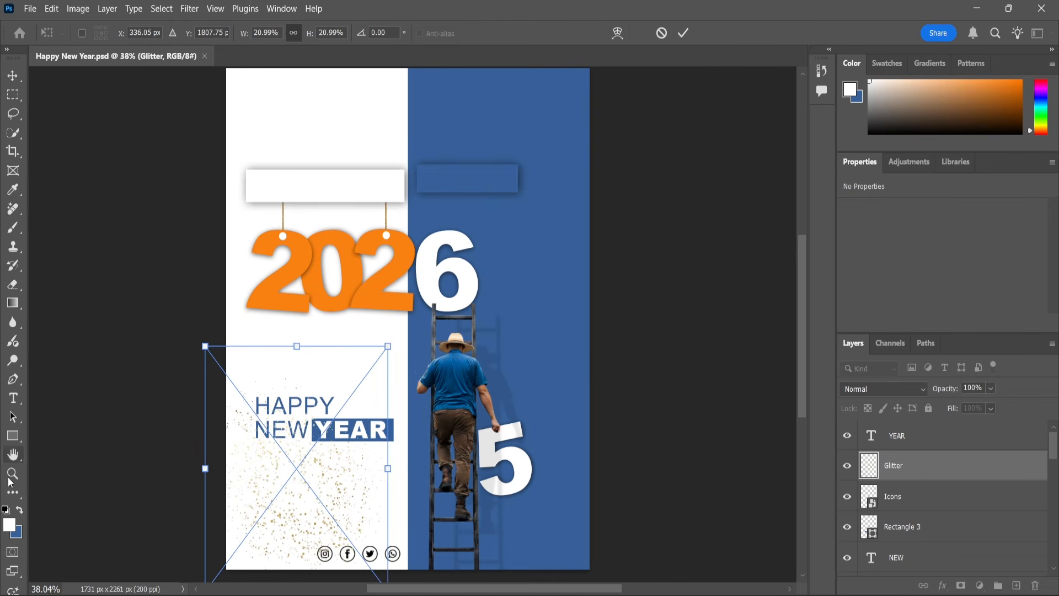
left_click(12, 474)
scroll(320, 265, "down", 1)
scroll(467, 332, "up", 1)
- Place the Ball image, shrink it to about 167 px wide and hang it from the poster's top left corner
key("alt+Tab")
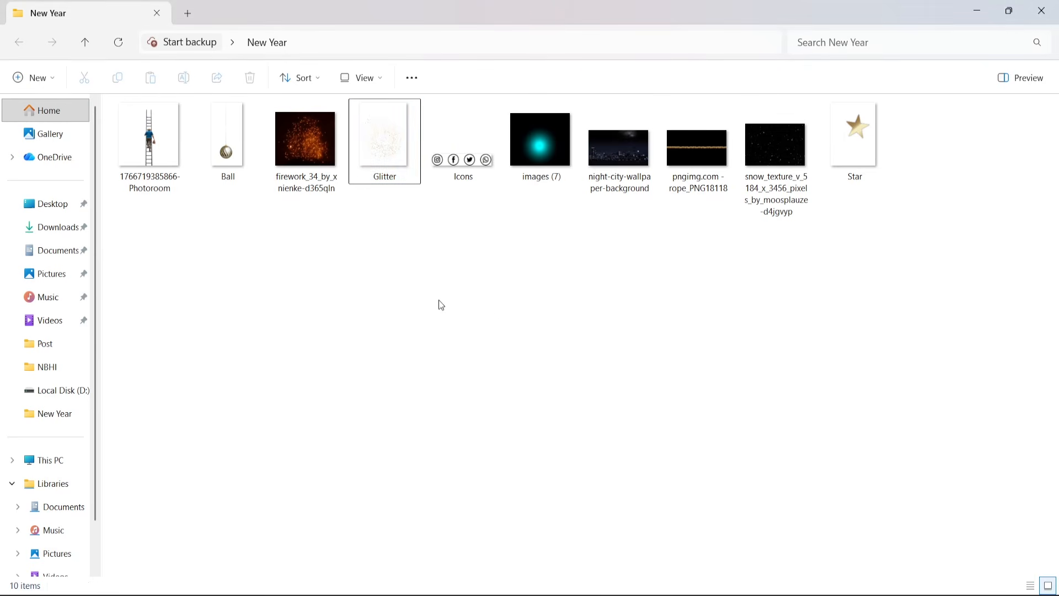
left_click_drag(224, 136, 267, 106)
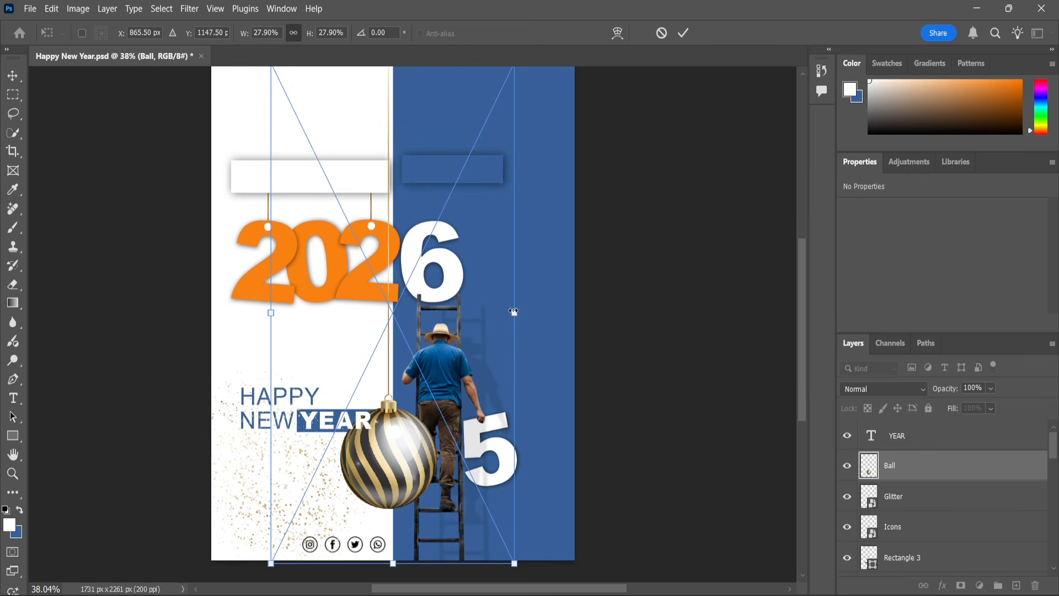
left_click_drag(513, 310, 229, 102)
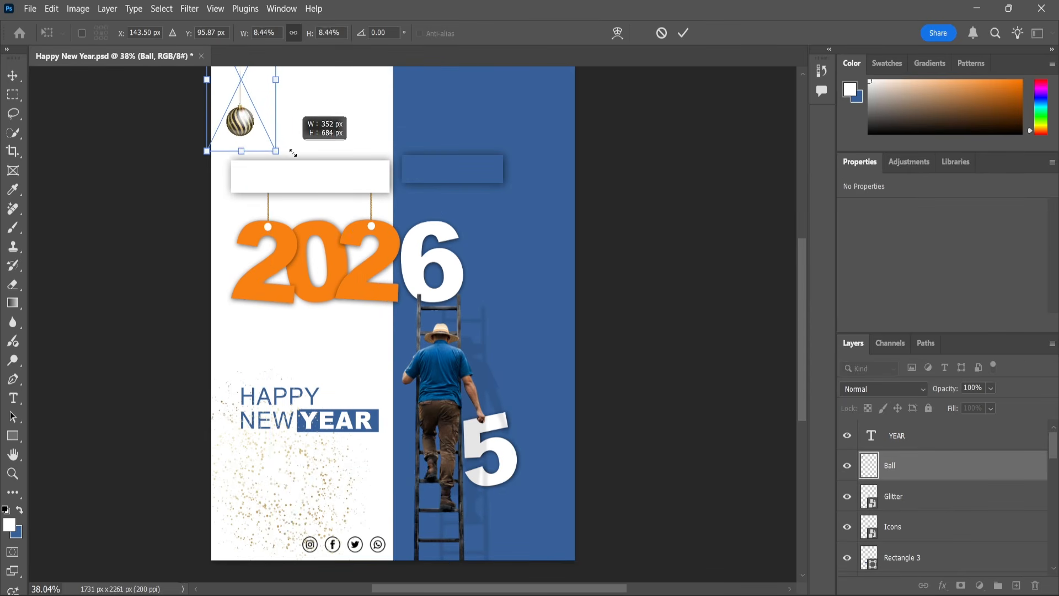
left_click_drag(293, 152, 306, 165)
left_click_drag(261, 133, 251, 118)
key("Return")
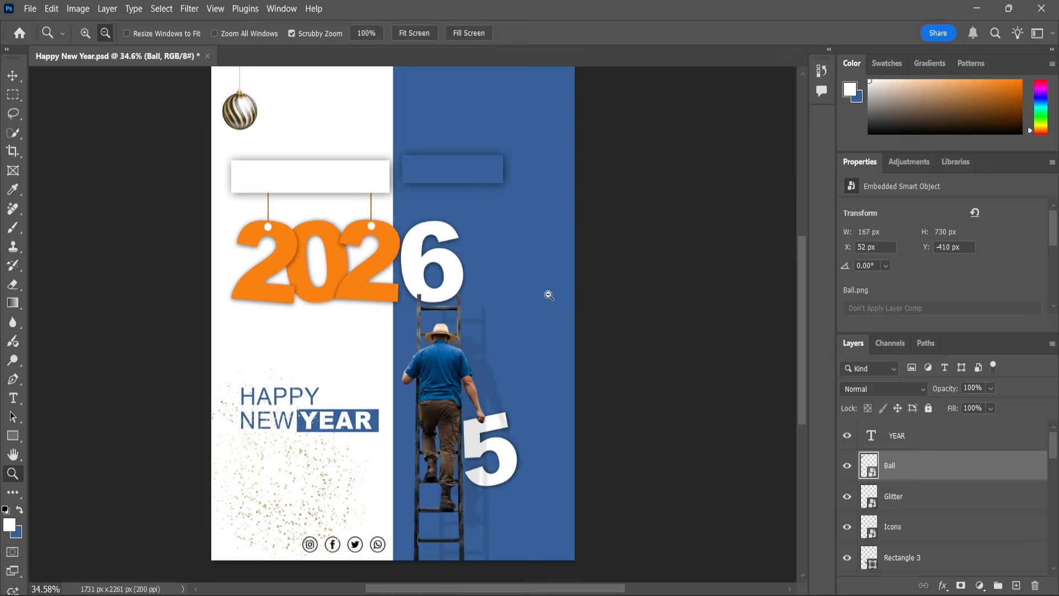
- Place the cyan glow image images (7) at about 74% scale over the upper right area of the blue half
key("alt+Tab")
left_click(541, 140)
left_click_drag(541, 140, 587, 381)
key("alt+Tab")
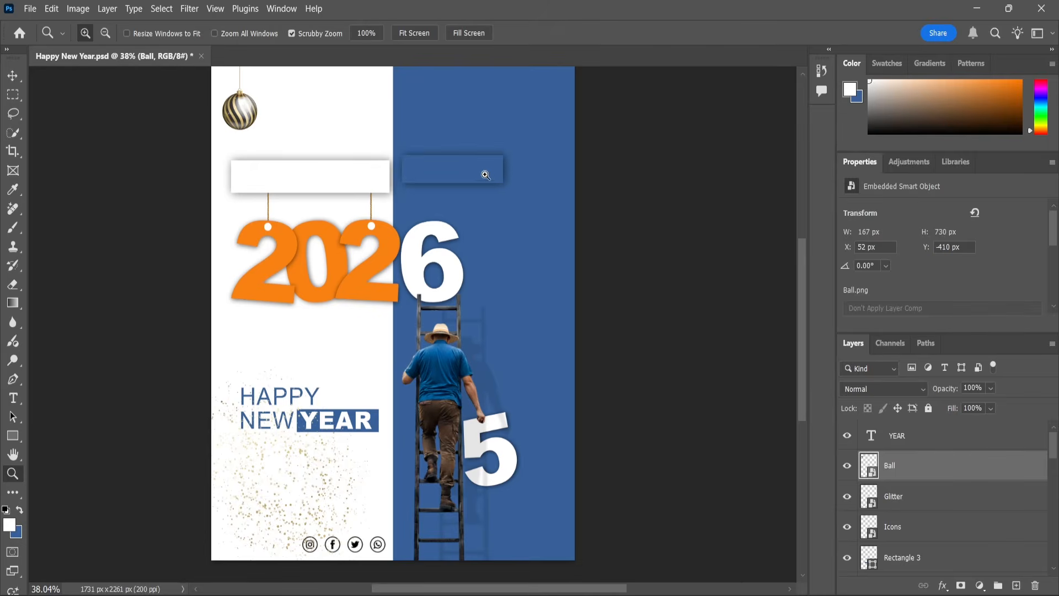
left_click_drag(516, 207, 484, 234)
left_click_drag(392, 331, 512, 107)
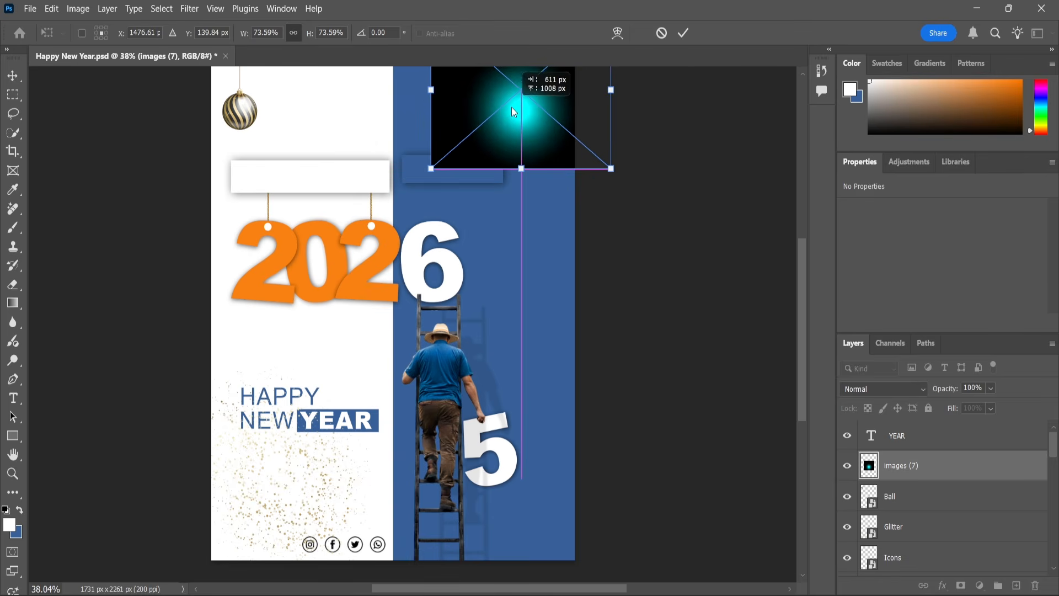
- Commit the placed glow image and set its blend mode to Screen
key("Return")
key("z")
left_click(883, 389)
left_click(873, 307)
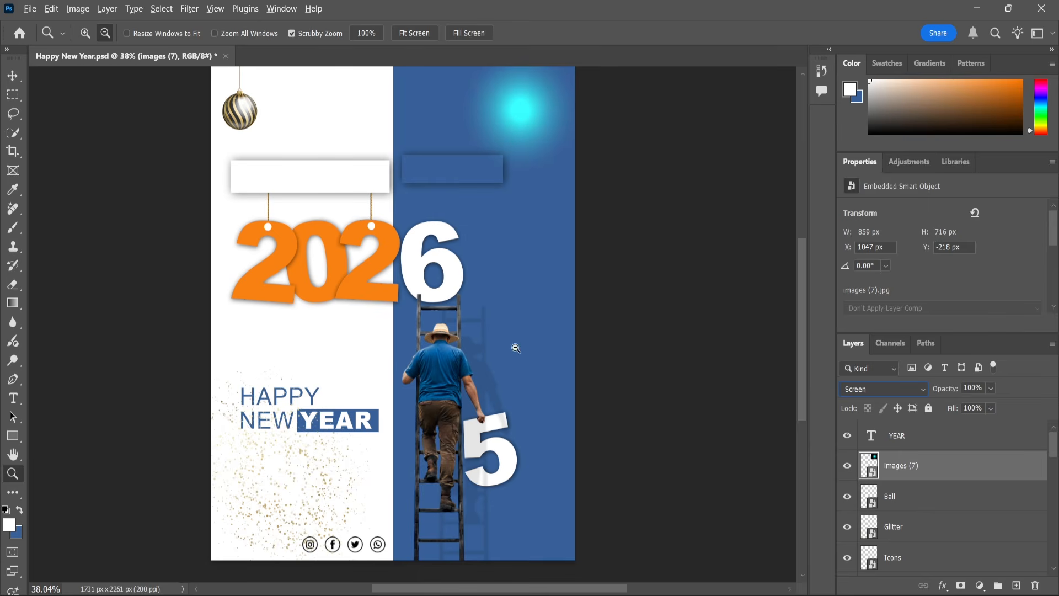
- Place the night-city-wallpaper-background image, enlarge it to about 2066 × 1162 px and move it over the poster's lower half
key("alt+Tab")
left_click_drag(615, 160, 577, 392)
key("alt+Tab")
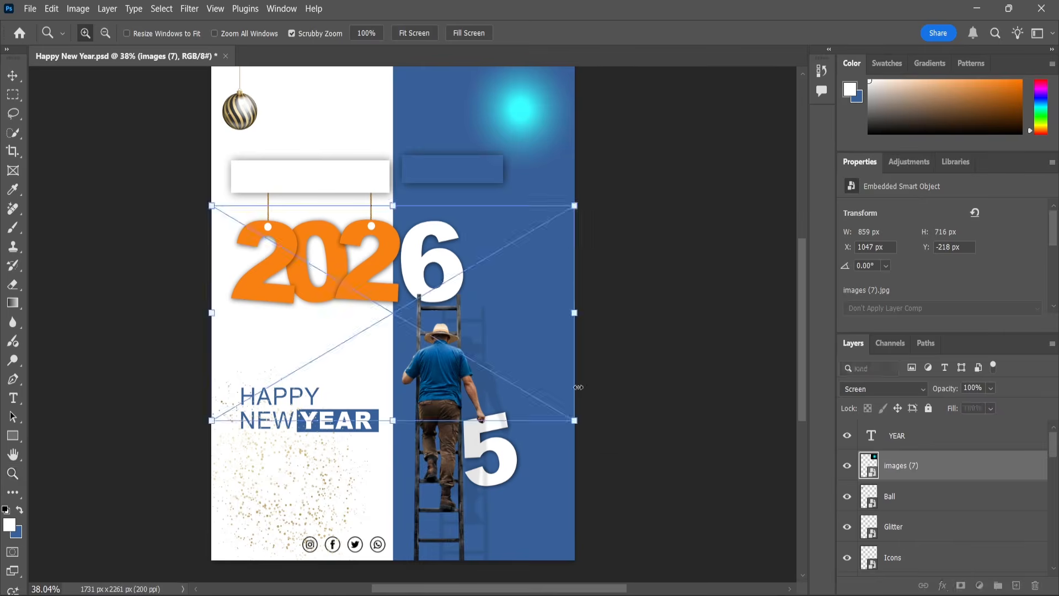
left_click_drag(576, 206, 608, 185)
left_click_drag(539, 339, 539, 469)
key("Return")
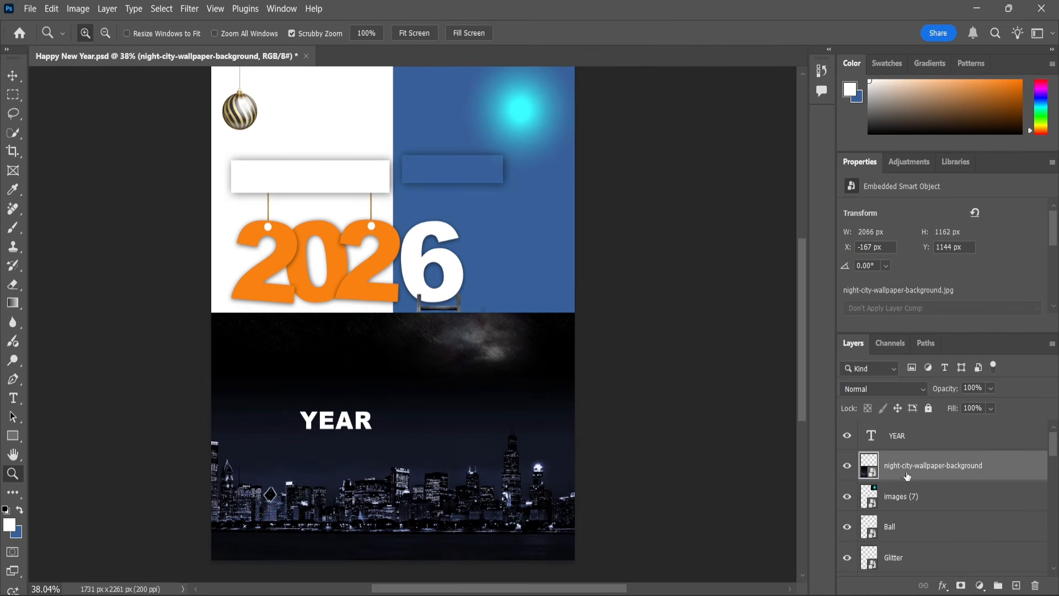
- Move the night city layer directly above Rectangle 1 and set its blend mode to Soft Light
left_click_drag(907, 476, 895, 517)
left_click(916, 389)
left_click(893, 383)
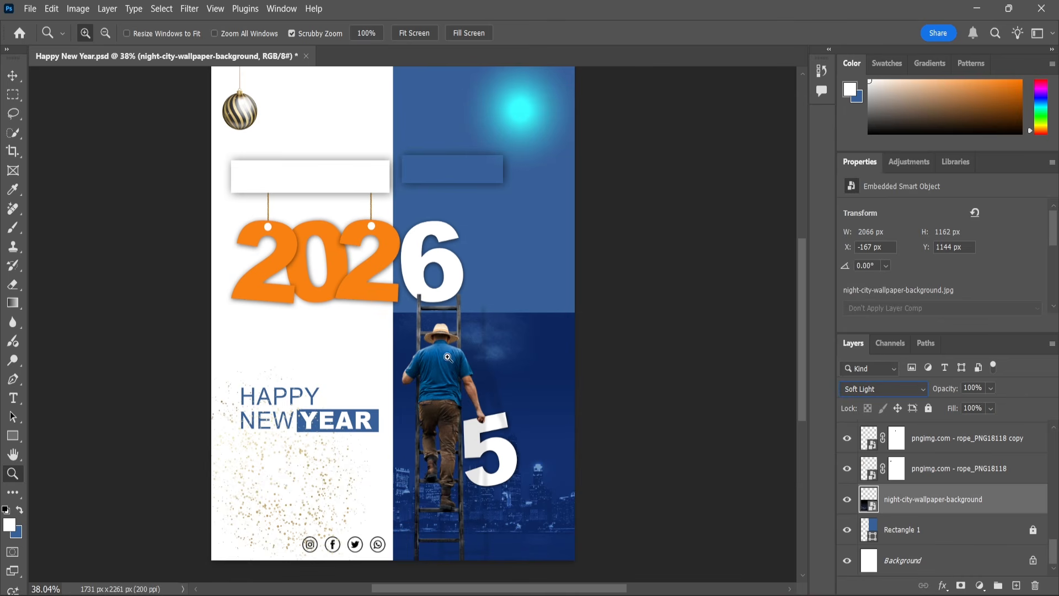
- Add a layer mask to the night city layer and fade out its upper part with a vertical black-to-white gradient
left_click(960, 585)
key("g")
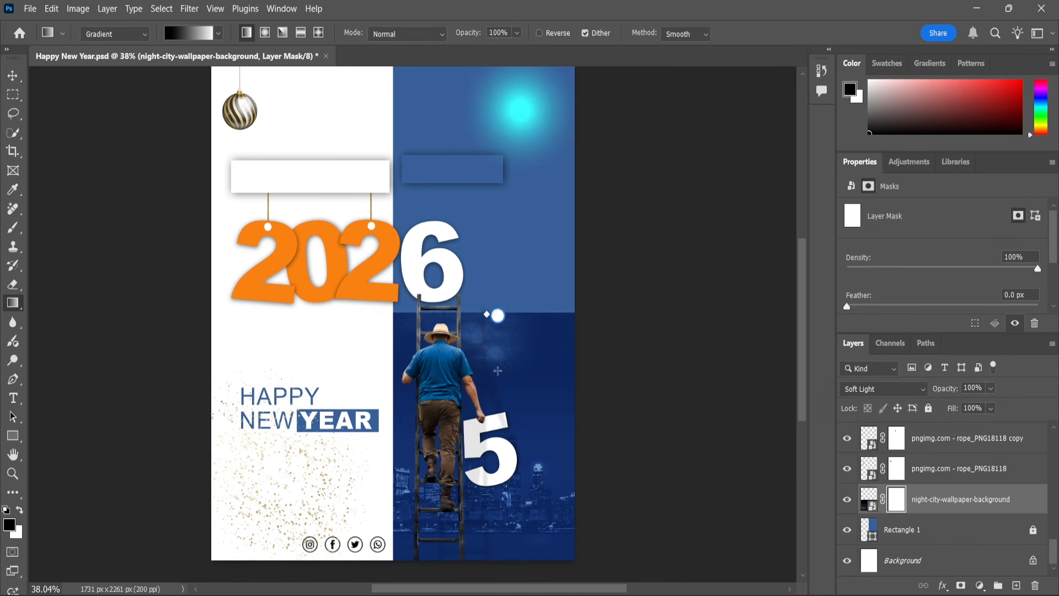
left_click_drag(497, 371, 498, 513)
- Enlarge the night city image to about 2381 × 1339 px and clip its layer to Rectangle 1
key("v")
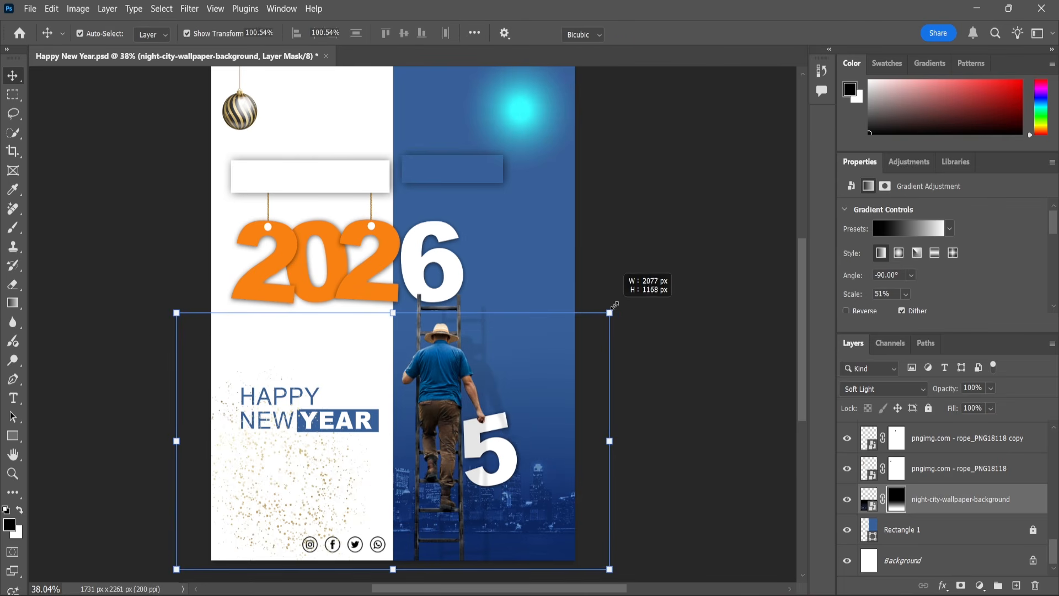
left_click_drag(615, 305, 639, 272)
left_click_drag(545, 481, 545, 460)
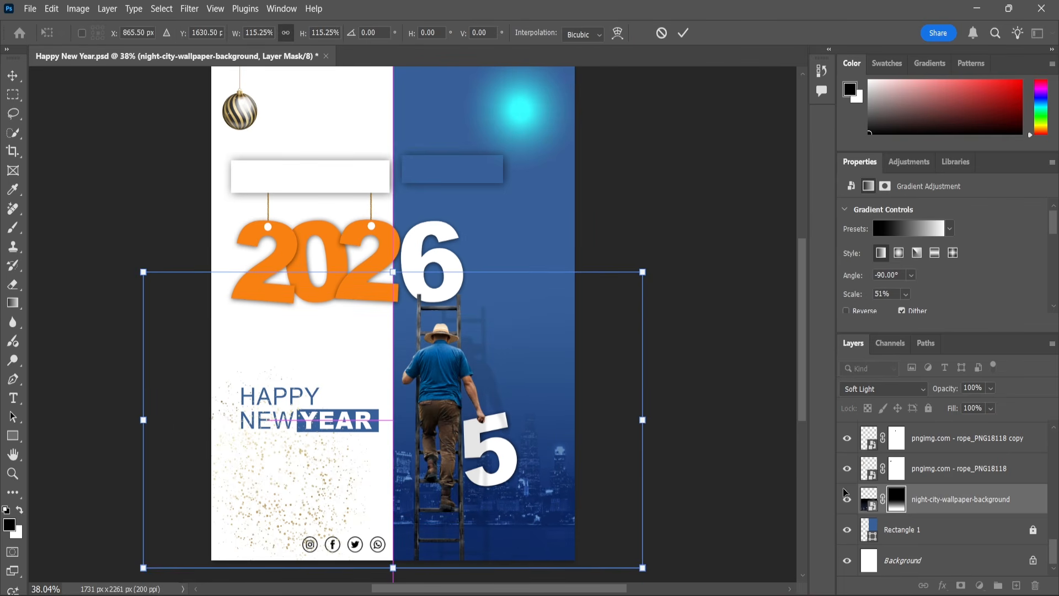
left_click(865, 511, "alt")
left_click(13, 473)
scroll(493, 330, "down", 1)
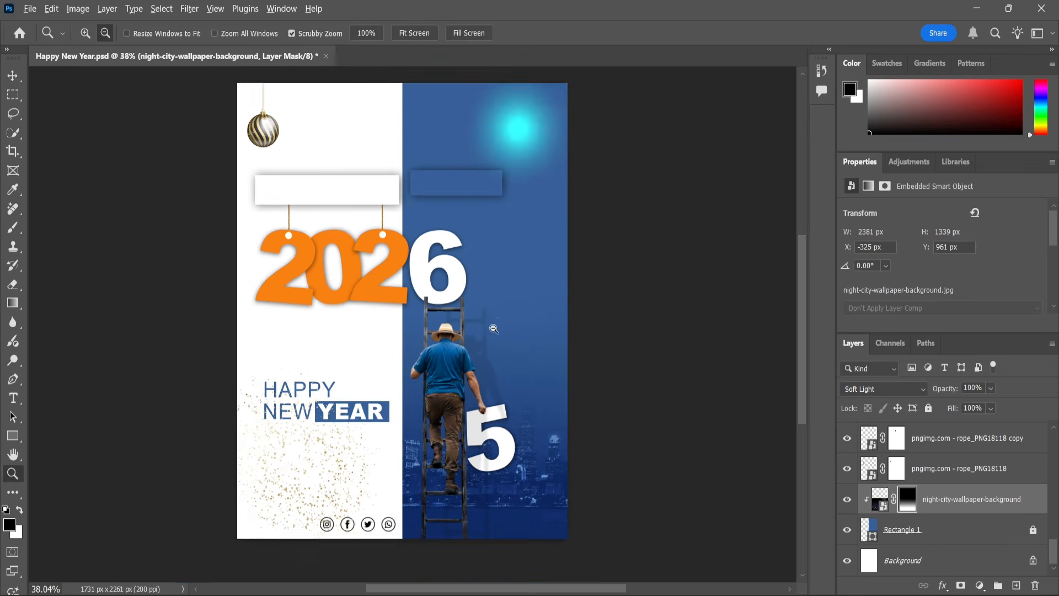
- Place the snow texture image, rotate it 90° clockwise and scale it to about 1655 × 2482 px to cover the blue half
key("alt+Tab")
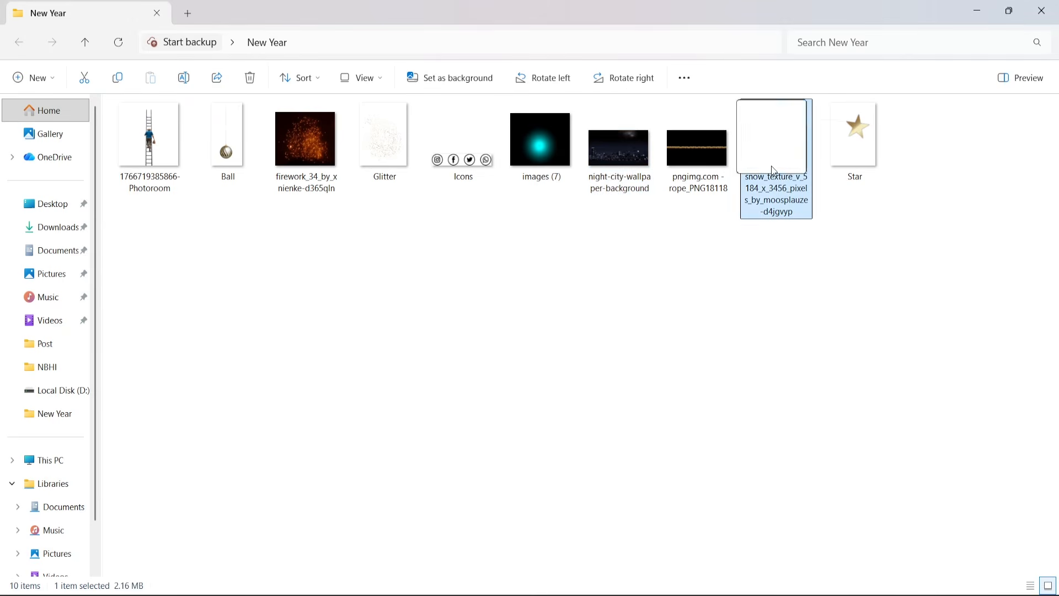
left_click_drag(773, 146, 542, 394)
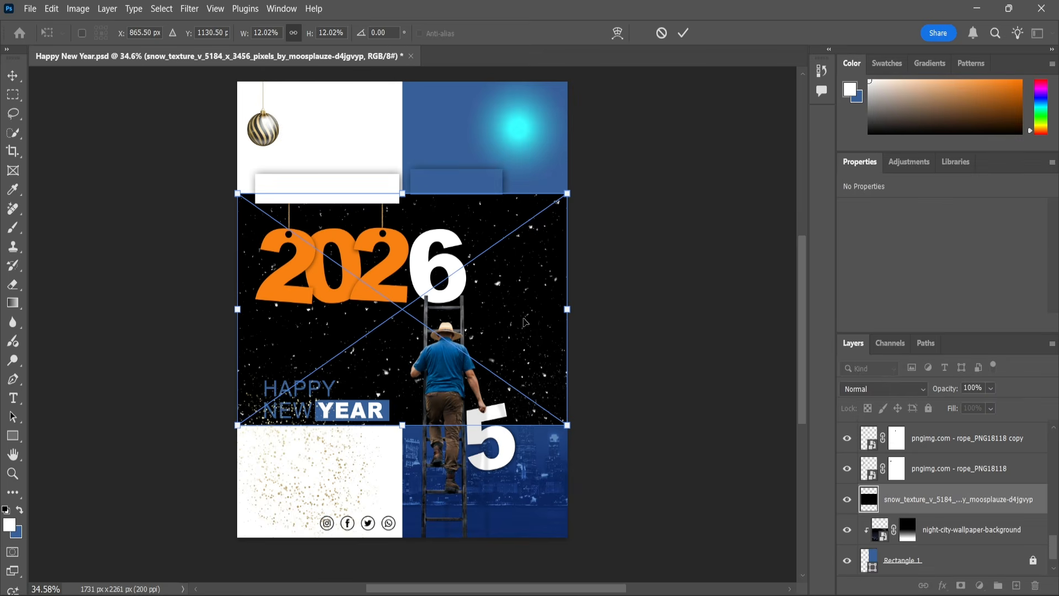
right_click(517, 307)
left_click(546, 429)
left_click_drag(490, 321, 562, 381)
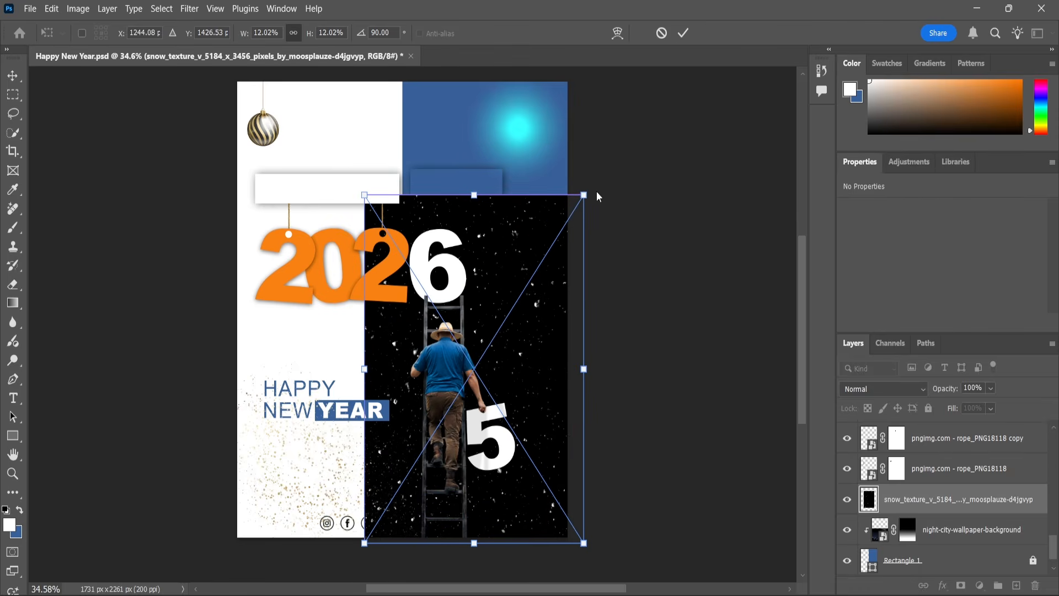
left_click_drag(585, 196, 632, 83)
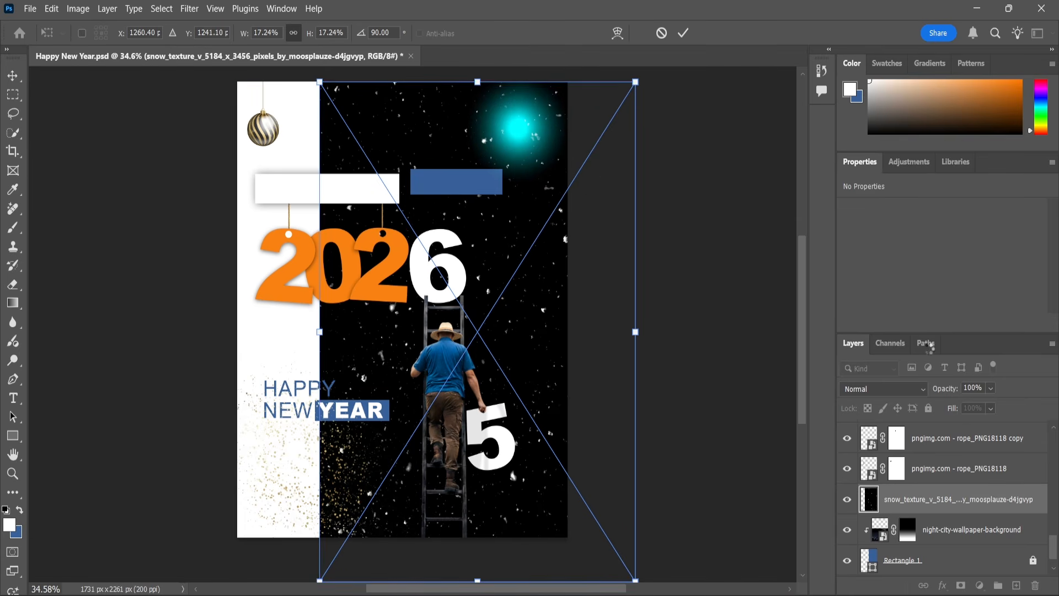
key("Return")
- Set the snow texture layer's blend mode to Screen
left_click(883, 389)
left_click(878, 310)
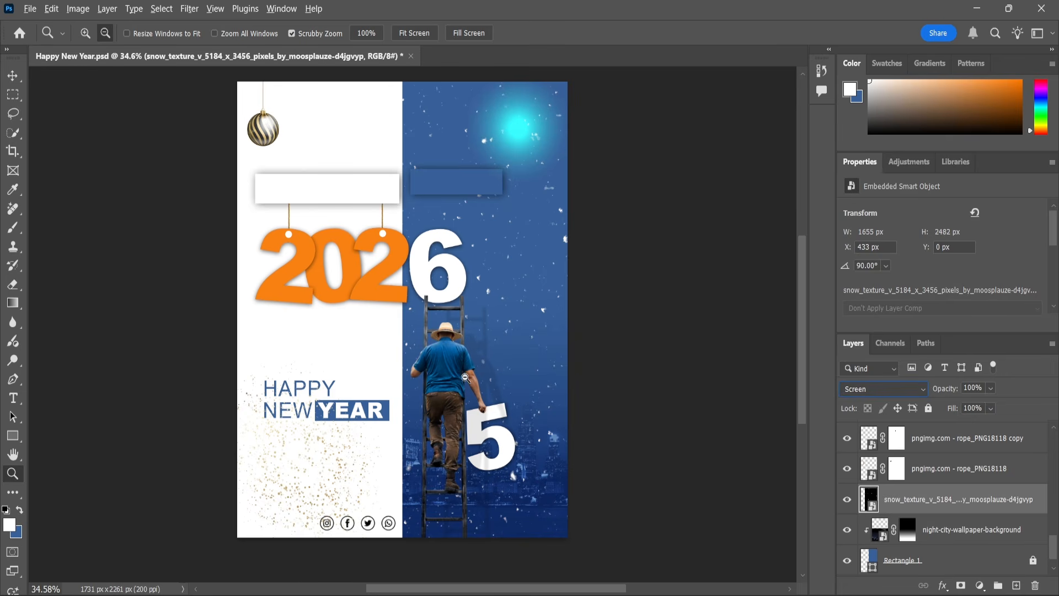
left_click(469, 375)
left_click(468, 375, "alt")
left_click(468, 375, "alt")
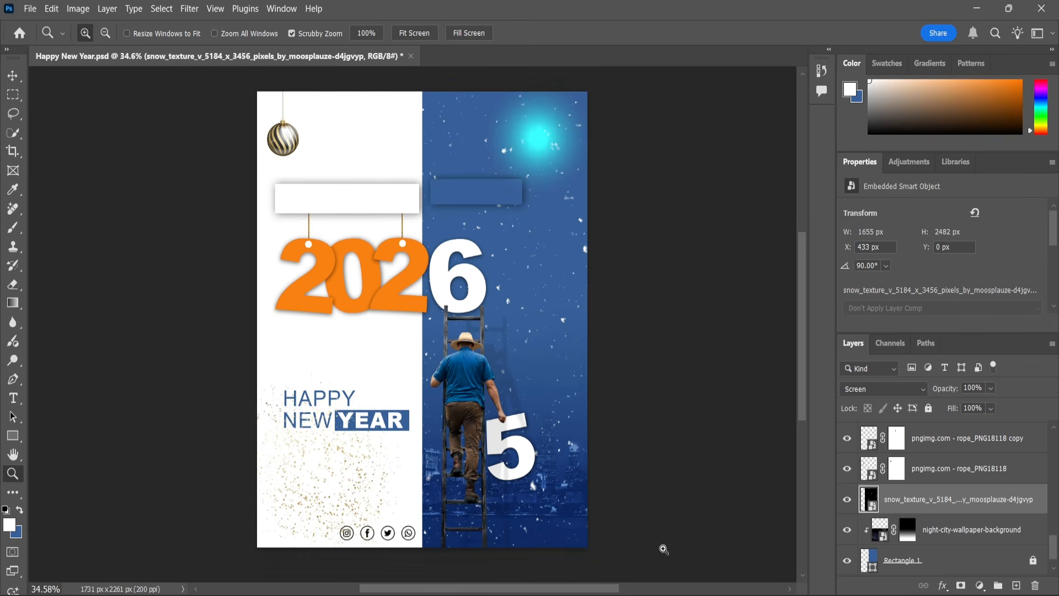
- Place the Star image, shrink it to about 163 × 161 px and position it beside the cyan glow on the blue half
key("alt+Tab")
left_click_drag(842, 134, 474, 331)
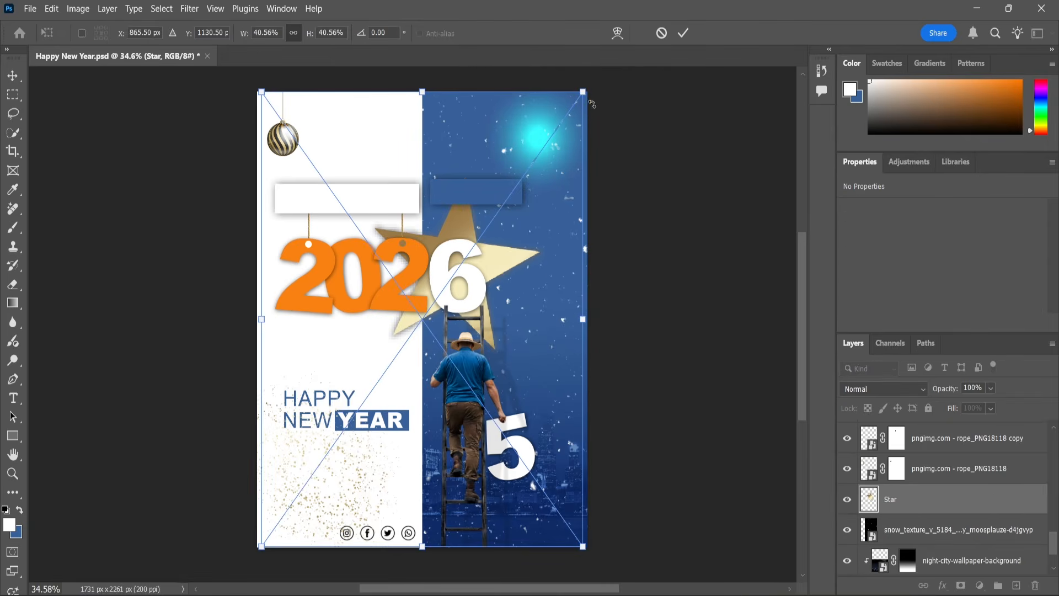
left_click_drag(585, 94, 462, 309)
left_click_drag(420, 348, 490, 132)
key("Return")
scroll(907, 451, "up", 2)
scroll(907, 451, "down", 1)
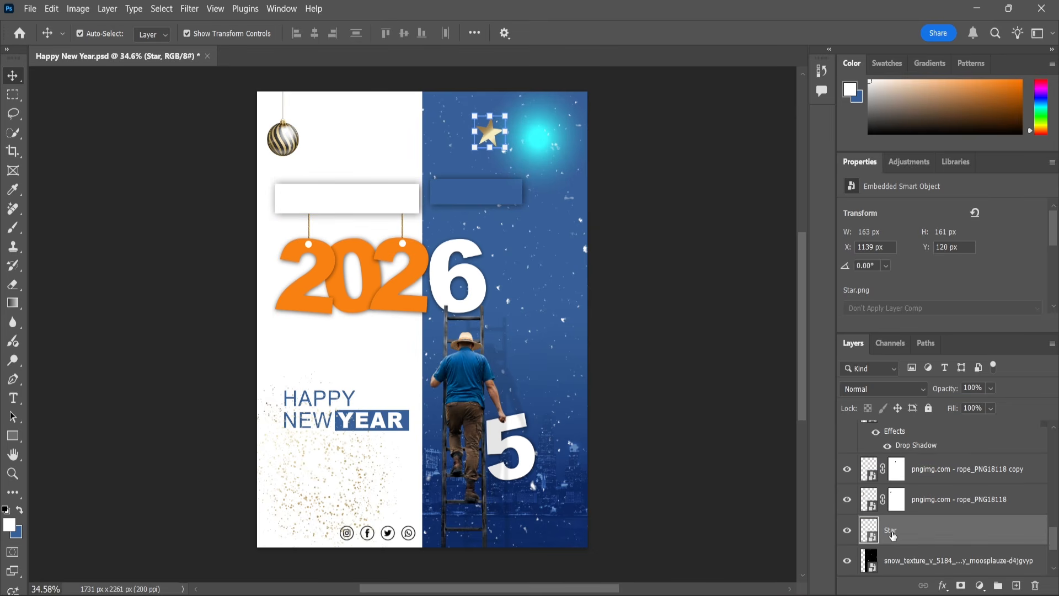
- Move the Star layer to the top of the stack and add two star copies of about 96 × 97 px around the blue rectangle
left_click_drag(891, 536, 890, 433)
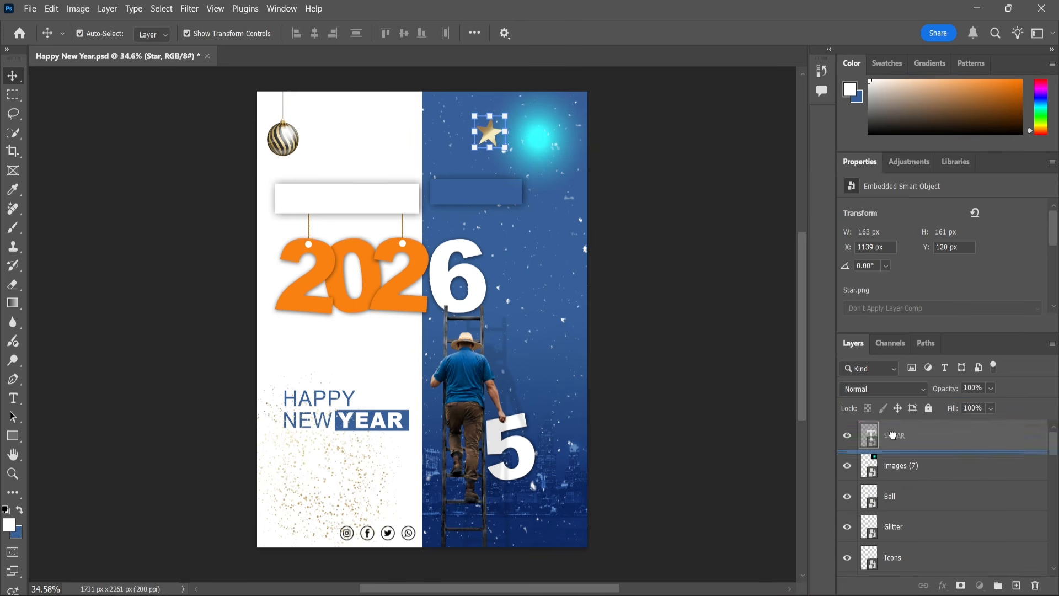
scroll(488, 141, "up", 3)
left_click_drag(488, 141, 604, 278)
key("ctrl+t")
left_click_drag(633, 243, 471, 248)
key("Return")
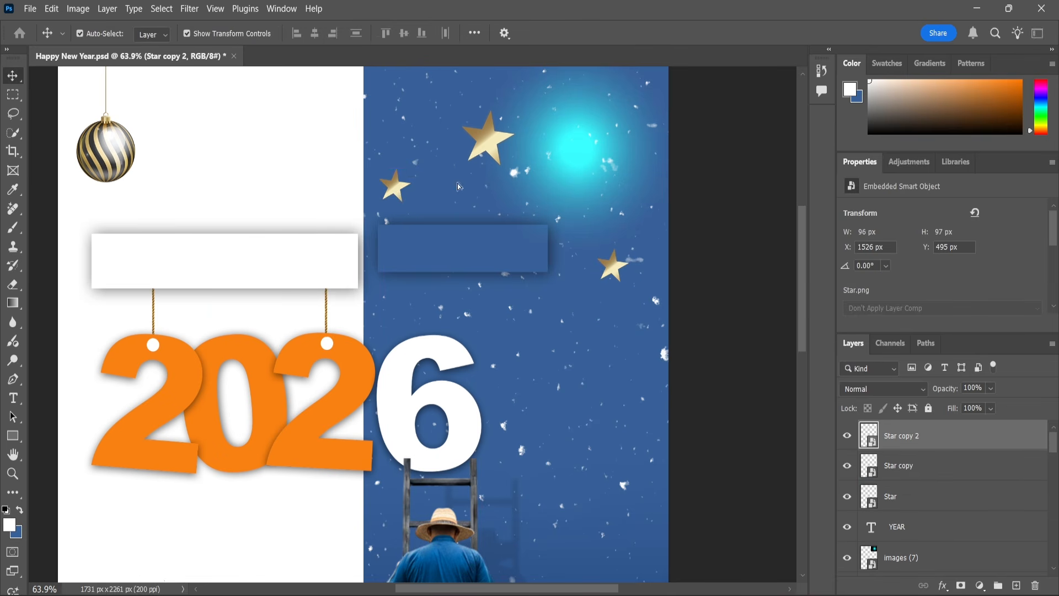
- Duplicate the second 2's rope and place the copy between the small blue rectangle and the top of the 6
scroll(519, 215, "down", 4)
left_click(13, 474)
scroll(579, 175, "down", 2)
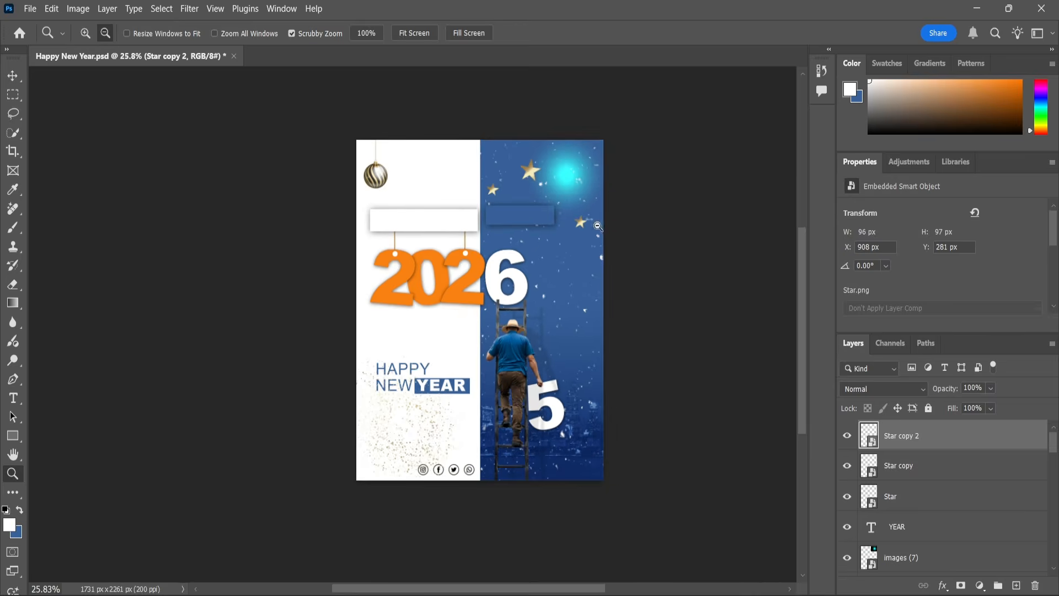
scroll(515, 257, "up", 5)
key("v")
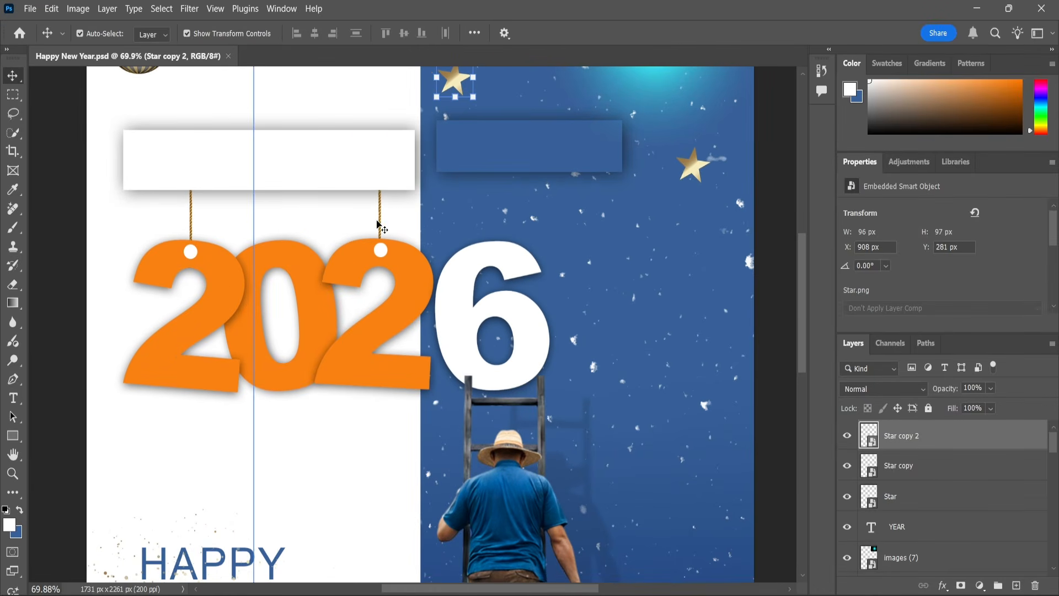
left_click(381, 226)
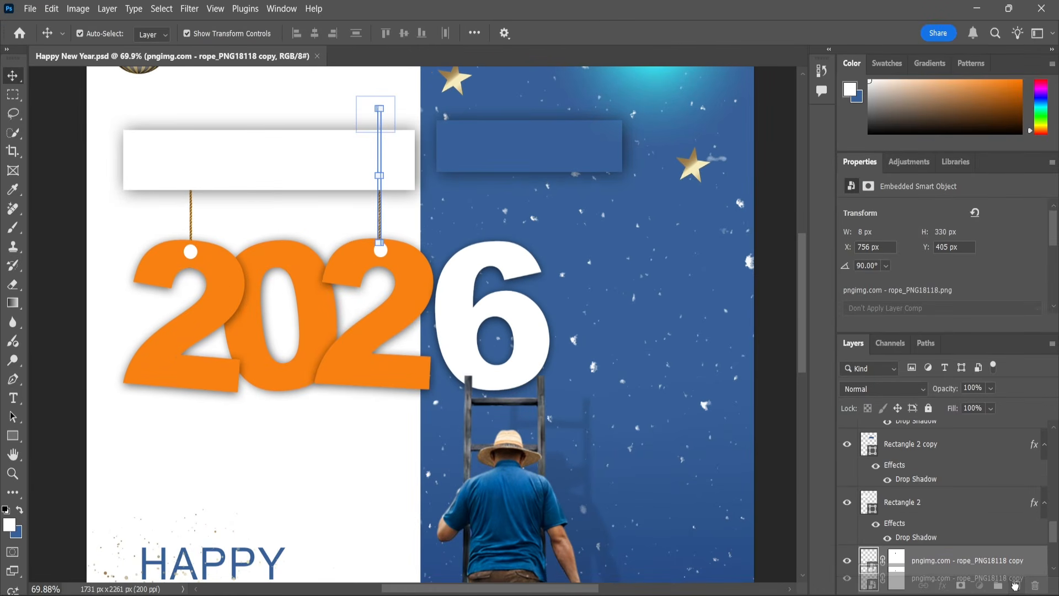
left_click_drag(407, 222, 491, 229)
- Cut a small circular hanging hole near the top of the 6 with an elliptical selection and a layer mask
left_click(470, 333)
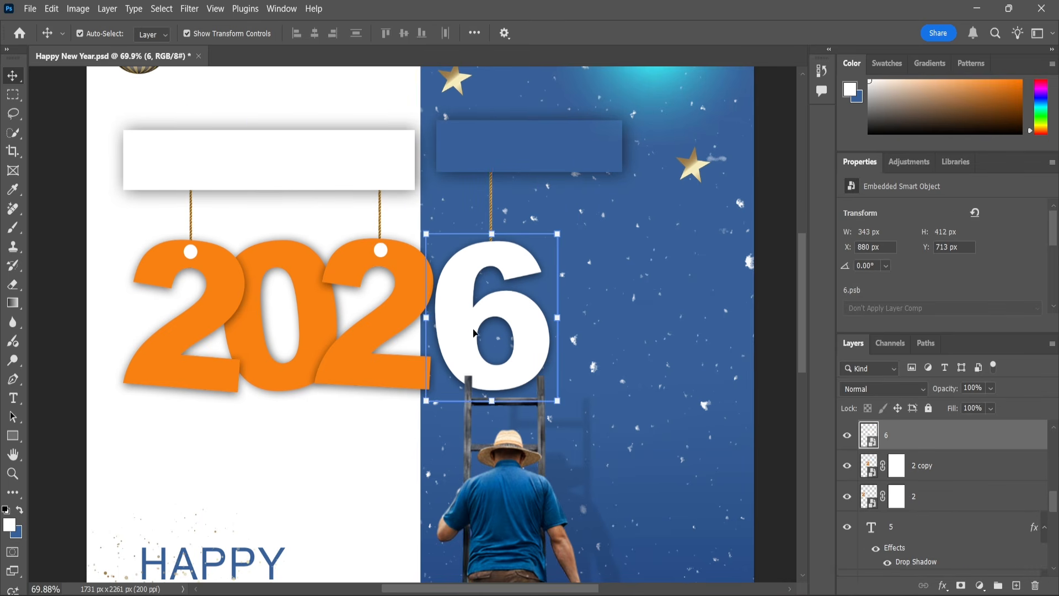
right_click(13, 94)
left_click(56, 108)
scroll(484, 239, "up", 5)
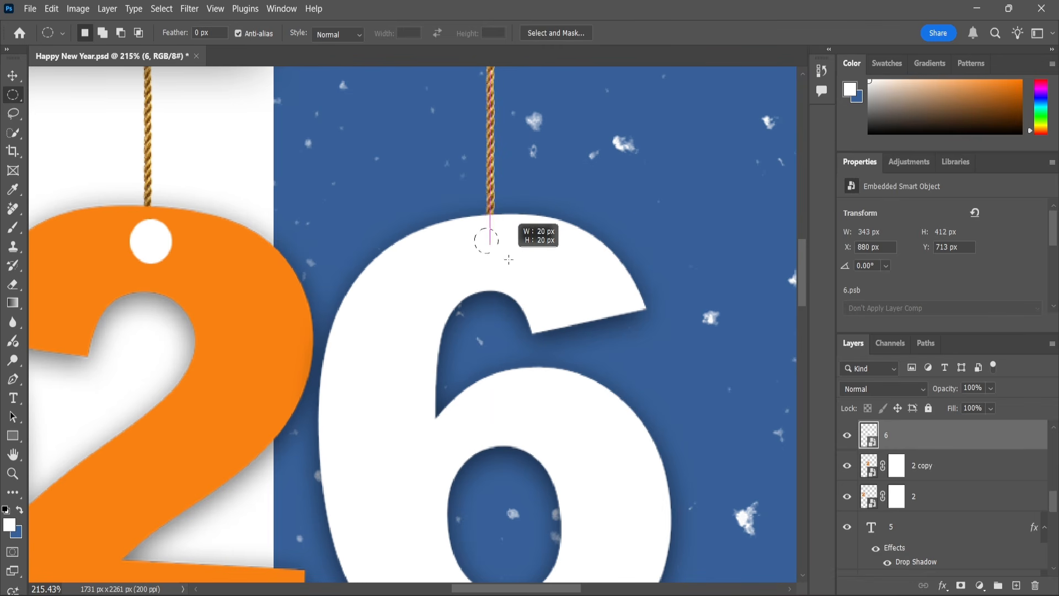
right_click(495, 248)
key("Escape")
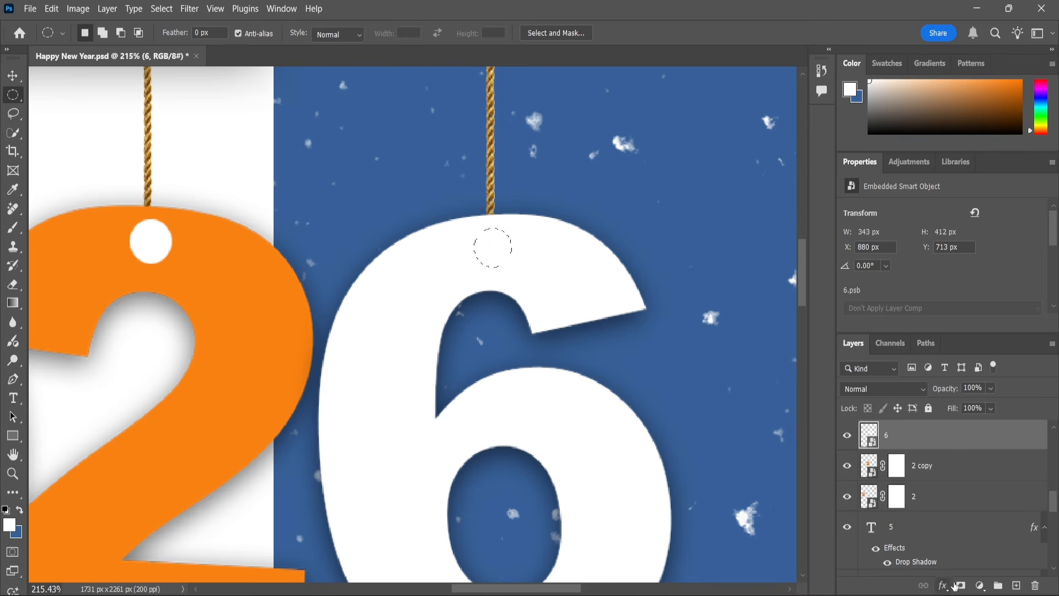
left_click(961, 585)
- Align the rope copy with the hanging hole in the 6
scroll(511, 299, "down", 1)
key("v")
left_click_drag(493, 157, 493, 157)
scroll(571, 278, "down", 10)
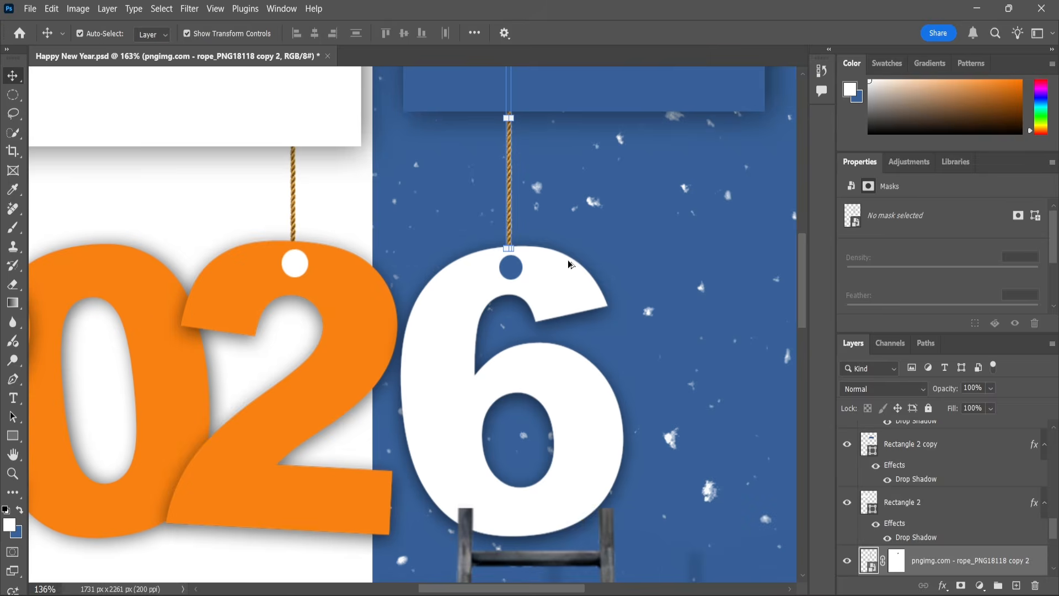
scroll(408, 278, "up", 3)
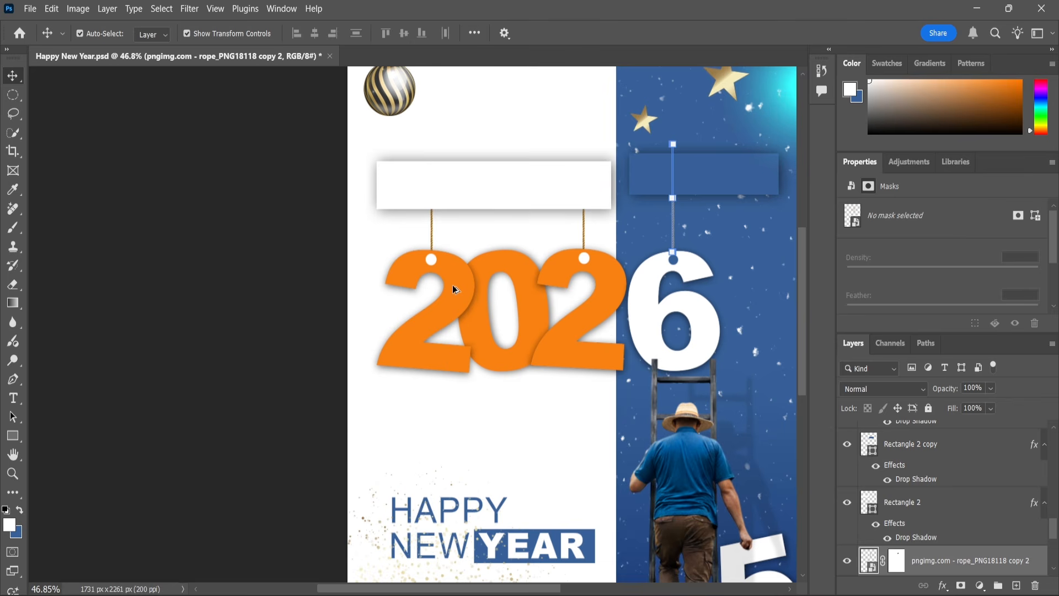
- On a new layer above the first 2, paint soft white highlights at both 2s' hanging holes with a 200 px, 0% hardness brush and save the poster
left_click(454, 311)
left_click(1018, 586)
key("b")
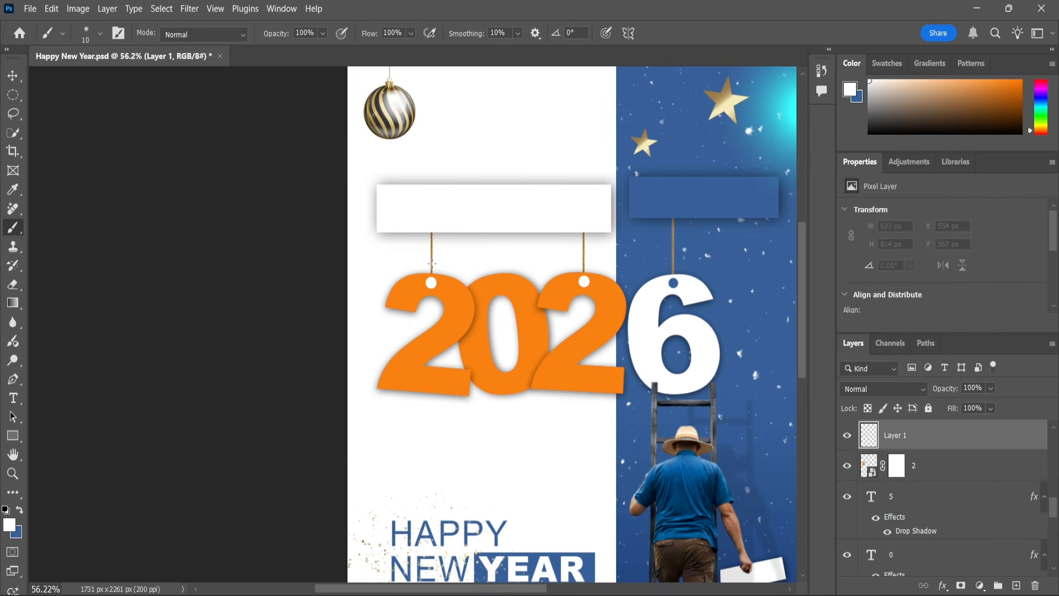
right_click(555, 306)
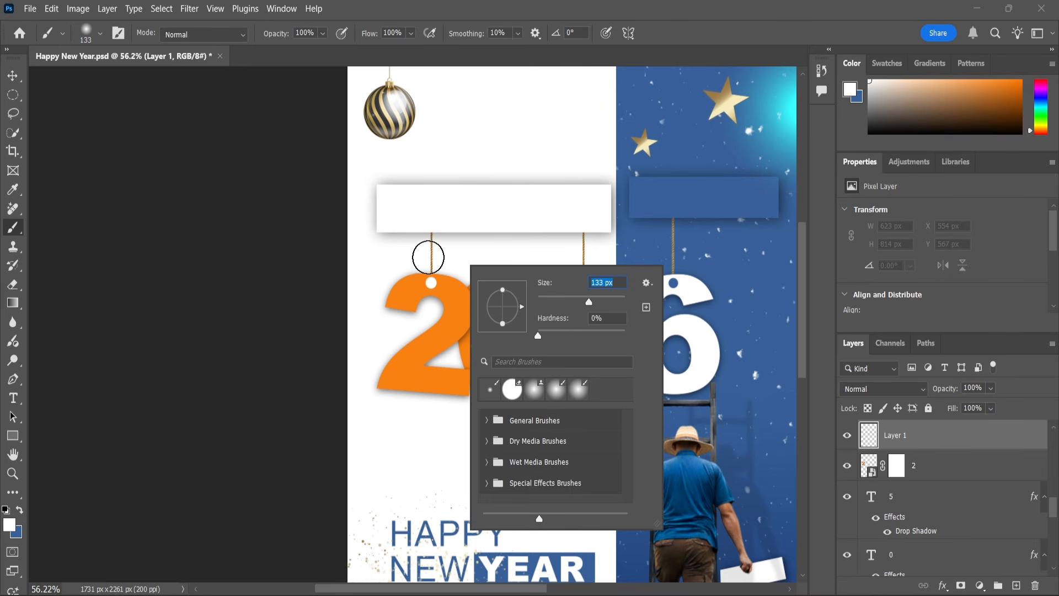
key("Return")
scroll(431, 278, "up", 5)
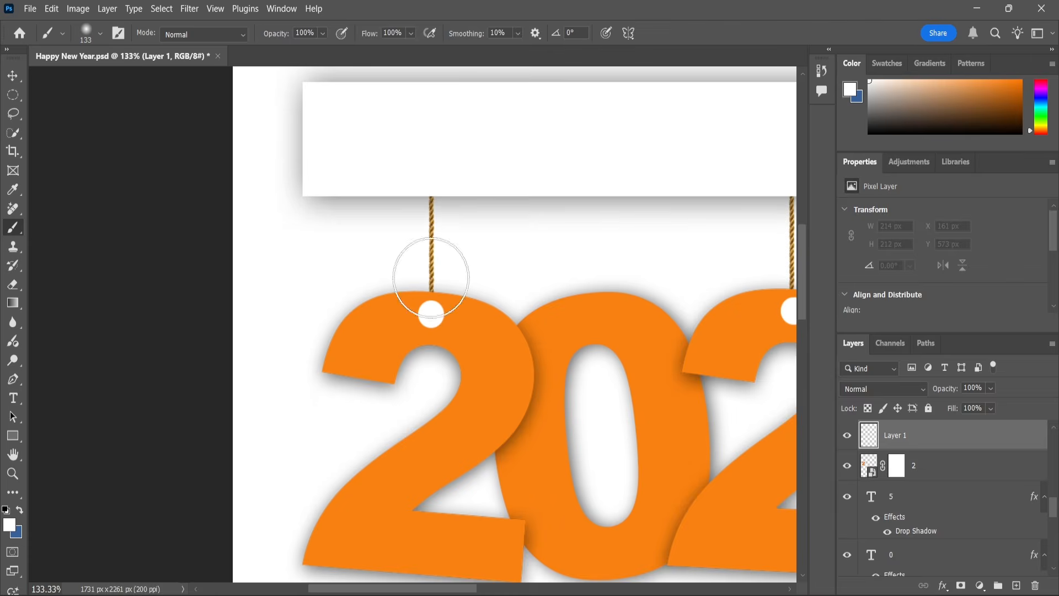
key("]")
left_click(425, 276)
scroll(712, 287, "right", 3)
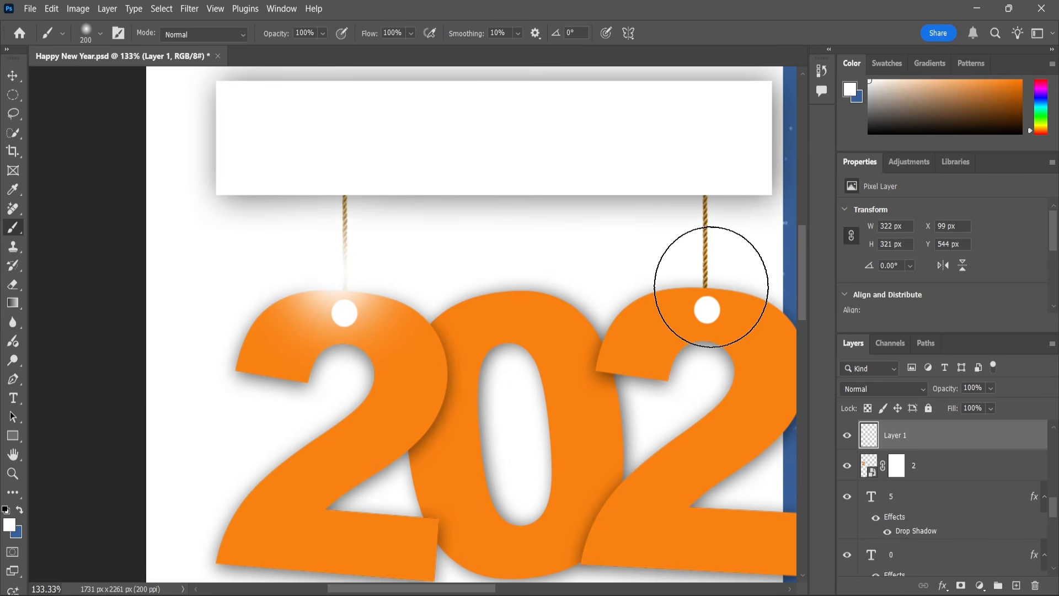
scroll(708, 275, "down", 6)
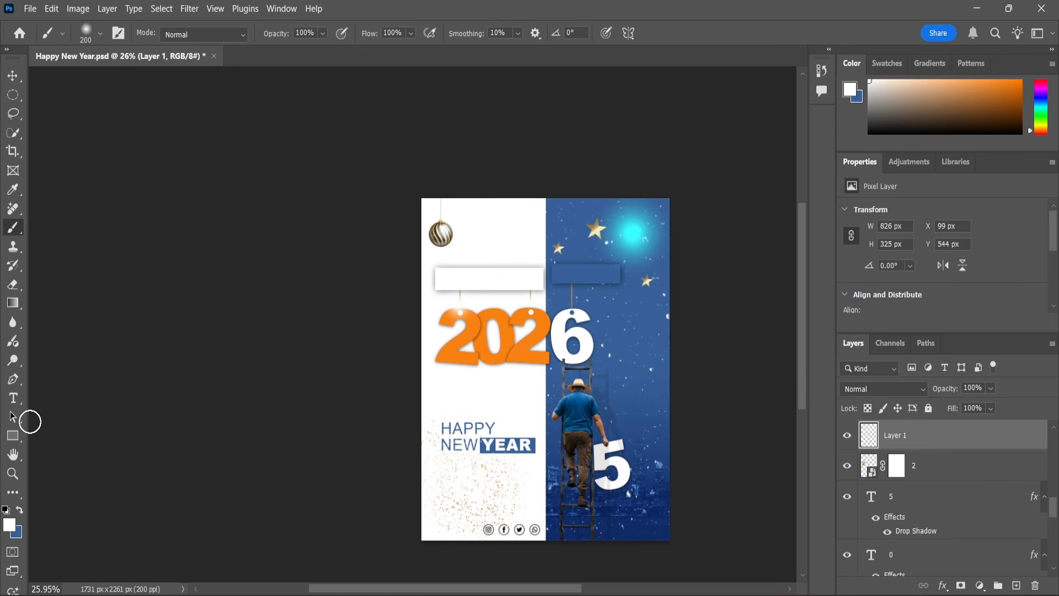
left_click(13, 474)
left_click(425, 33)
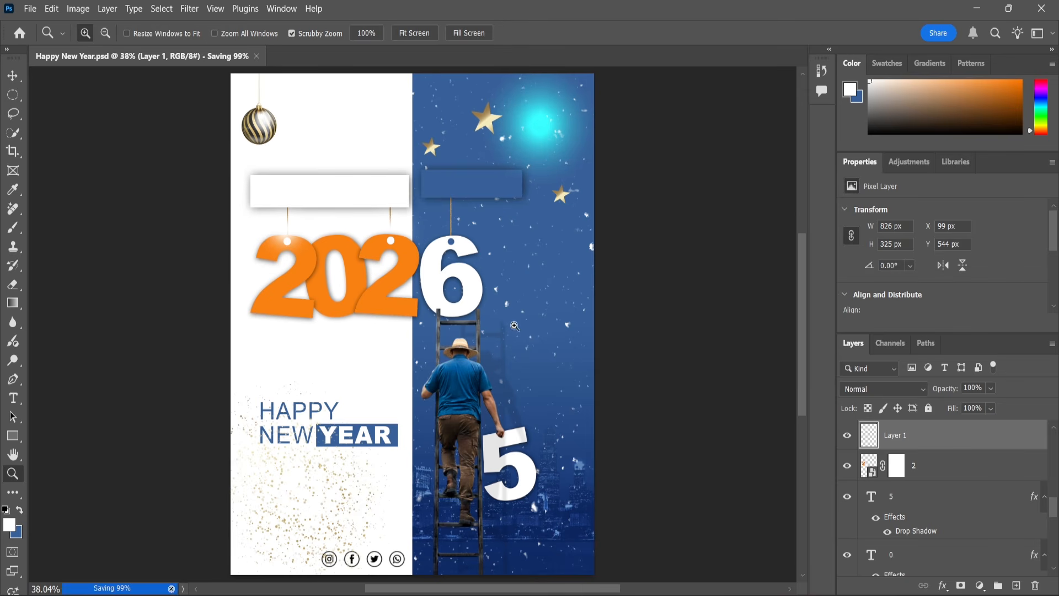
- Place the firework image over the lower blue half and set its layer's blend mode to Screen
left_click(977, 8)
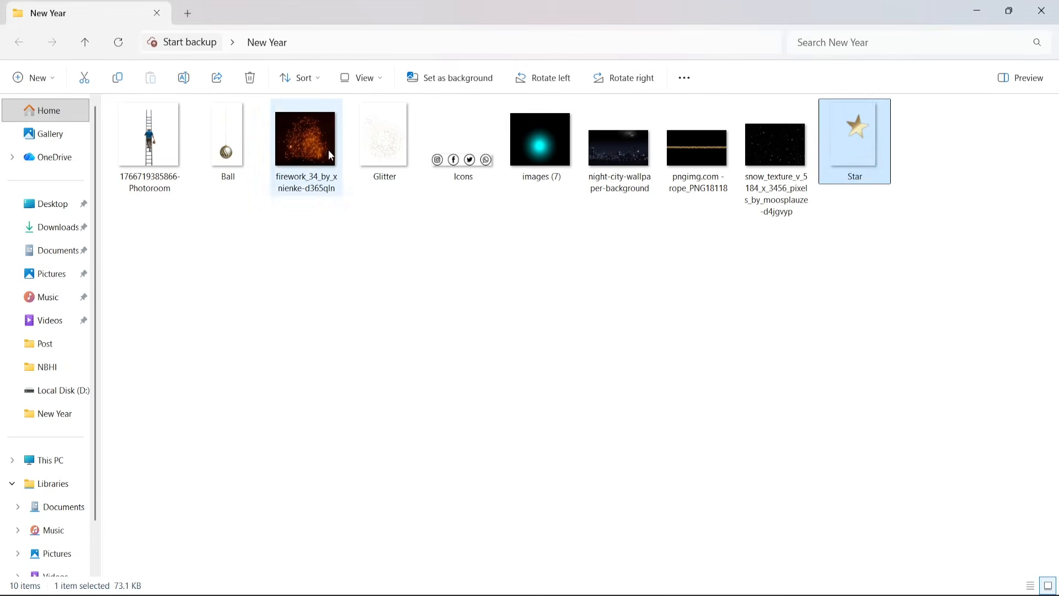
left_click_drag(329, 156, 598, 360)
left_click_drag(595, 158, 564, 191)
left_click_drag(521, 343, 559, 554)
key("Return")
left_click(886, 389)
left_click(866, 314)
- Move the firework down to the poster's bottom edge and enlarge it to about 1480 × 1252 px
key("v")
scroll(529, 424, "down", 1)
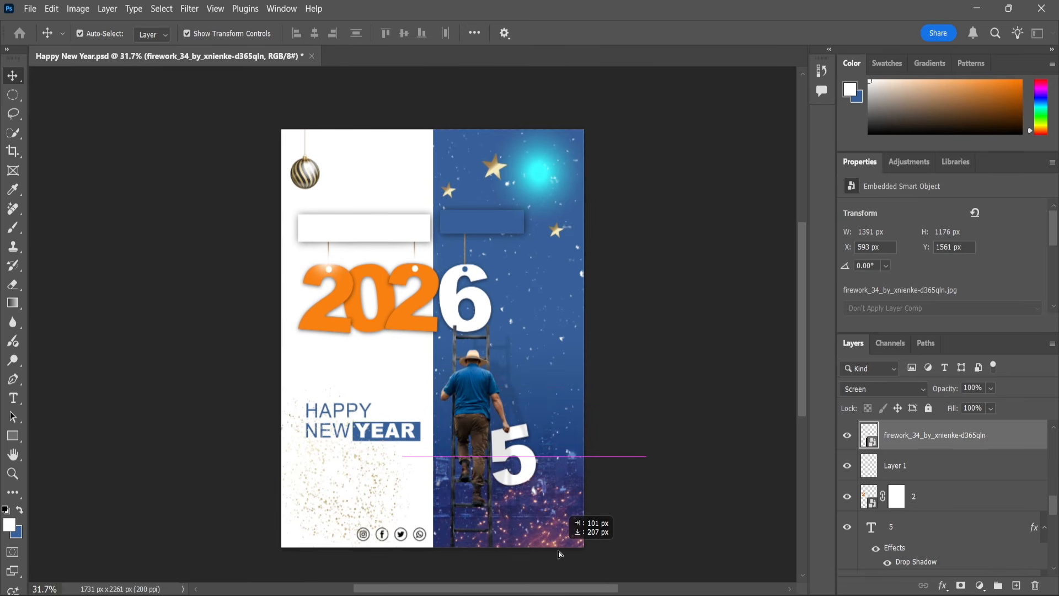
left_click_drag(653, 456, 656, 456)
left_click_drag(590, 536, 593, 541)
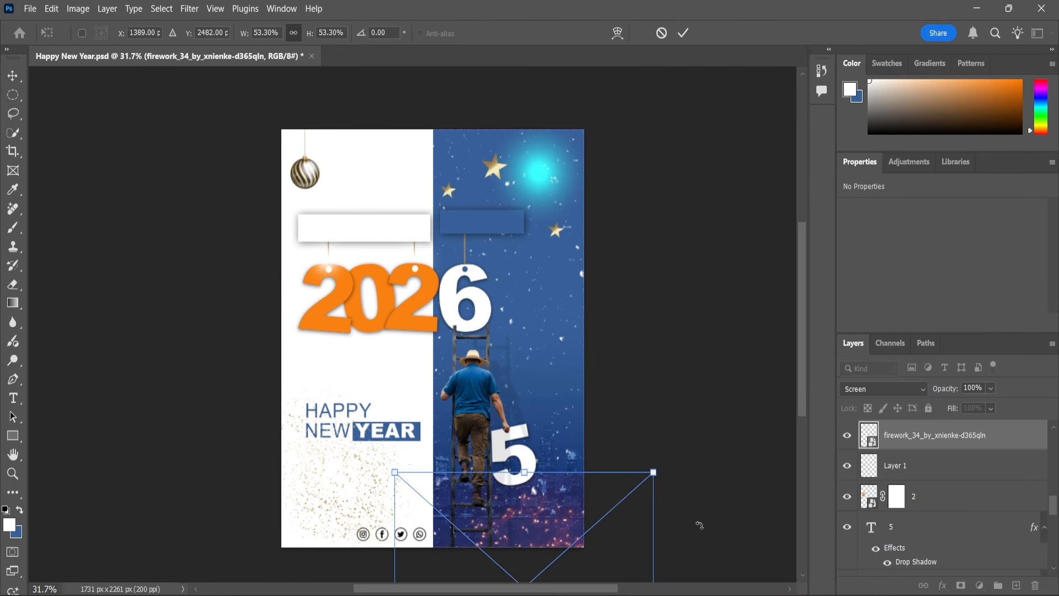
key("Return")
- Set the firework layer's opacity to 83%
left_click(993, 389)
scroll(504, 506, "up", 6)
scroll(505, 506, "down", 1)
left_click_drag(1008, 406, 995, 406)
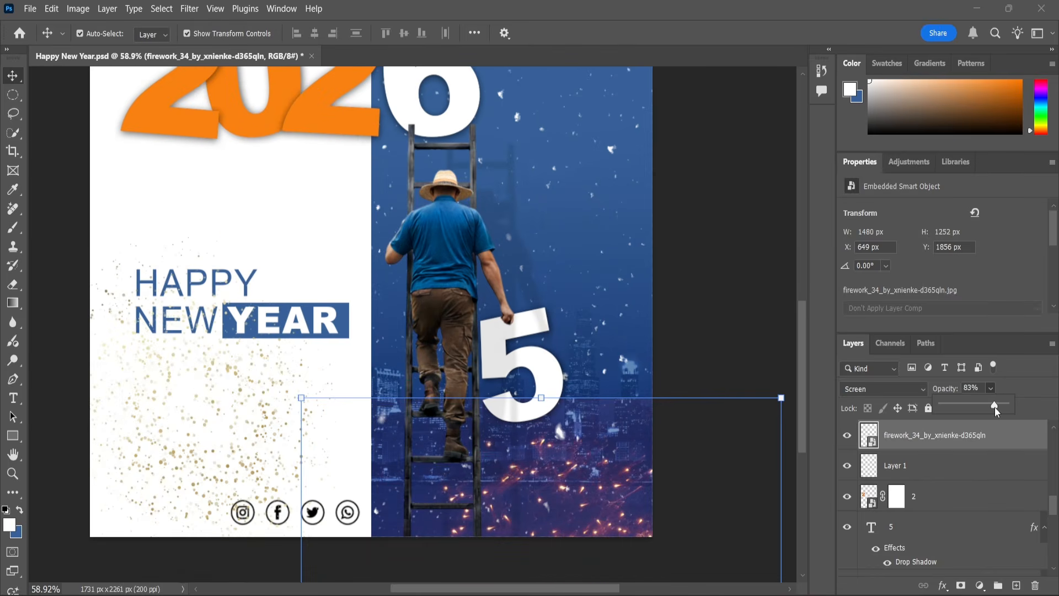
- Enlarge the firework image to about 58.23% scale and save the poster
left_click_drag(781, 398, 802, 377)
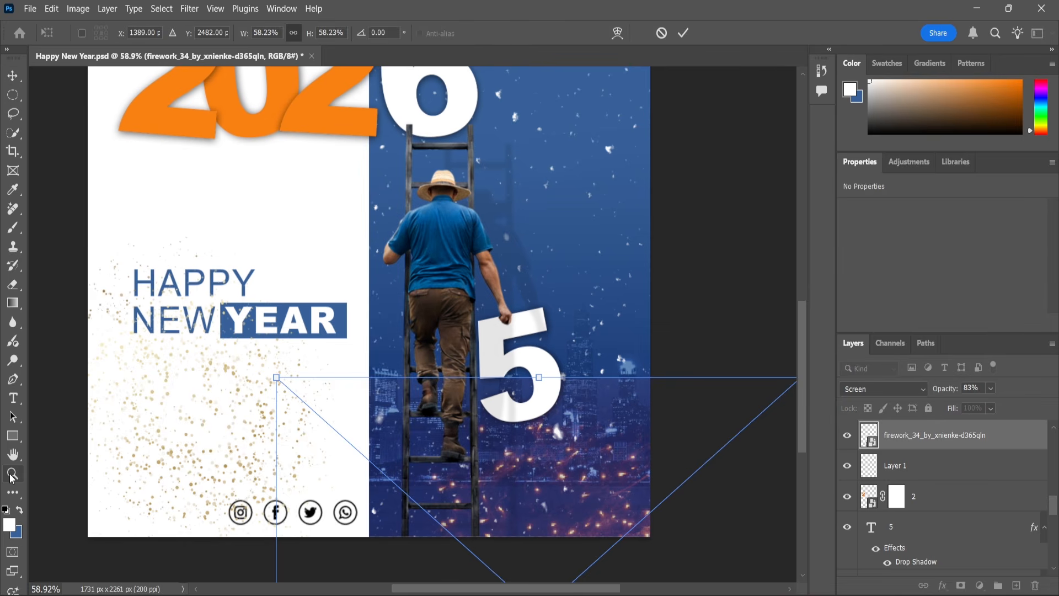
left_click(12, 475)
key("ctrl+0")
key("ctrl+s")
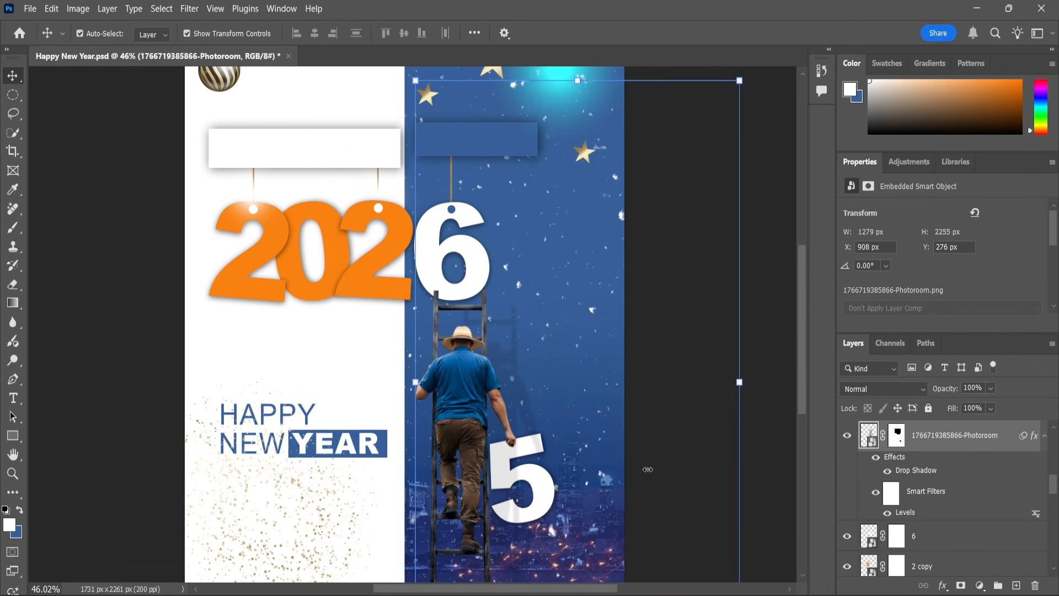
- Select the man-on-ladder and 5 layers together, enlarge them to about 110% and shift them slightly right beneath the 6
scroll(913, 524, "up", 5)
scroll(913, 524, "down", 9)
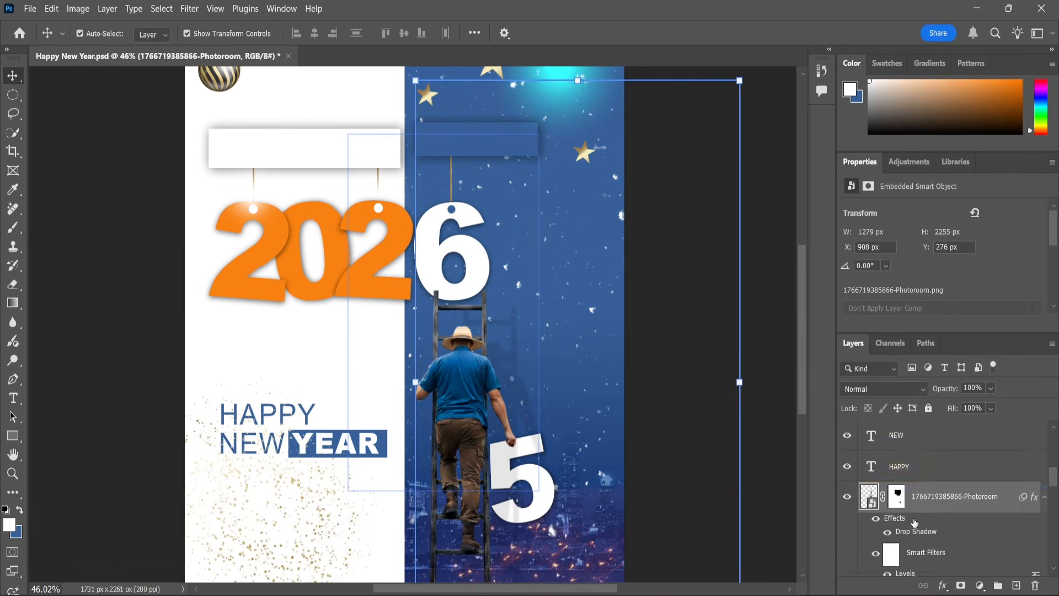
scroll(914, 522, "down", 1)
left_click(914, 510, "shift")
key("ctrl+t")
key("Return")
left_click_drag(740, 382, 758, 370)
left_click_drag(463, 412, 479, 411)
scroll(456, 372, "down", 3)
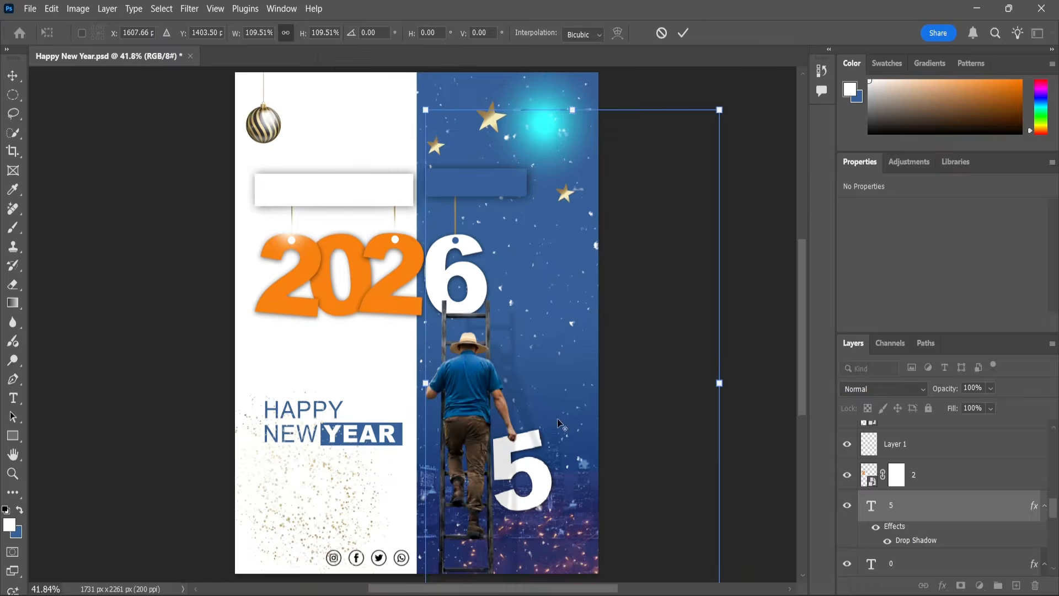
left_click_drag(699, 379, 709, 379)
left_click_drag(472, 395, 483, 403)
key("Return")
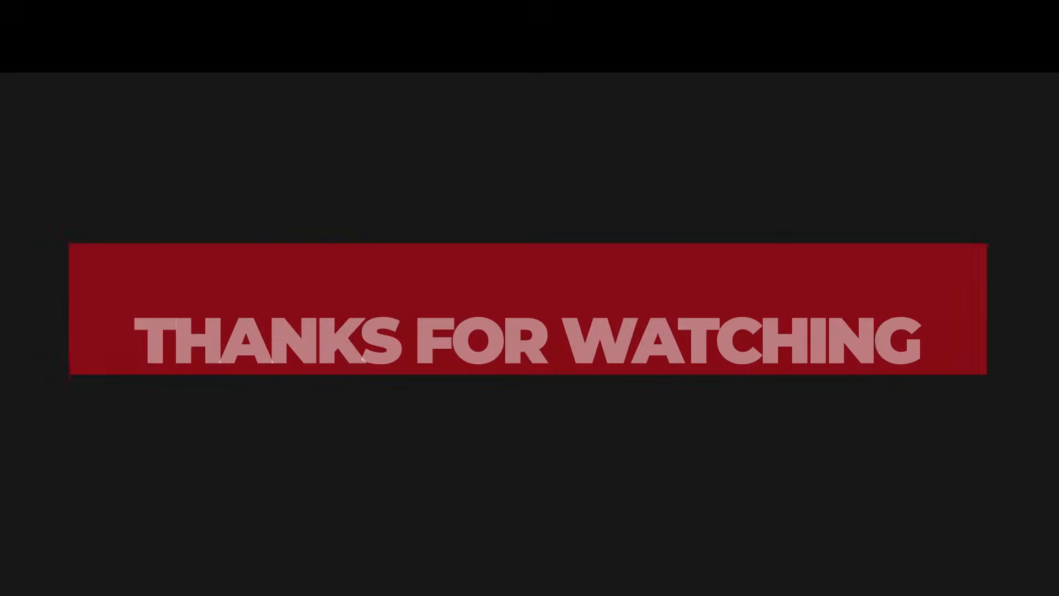